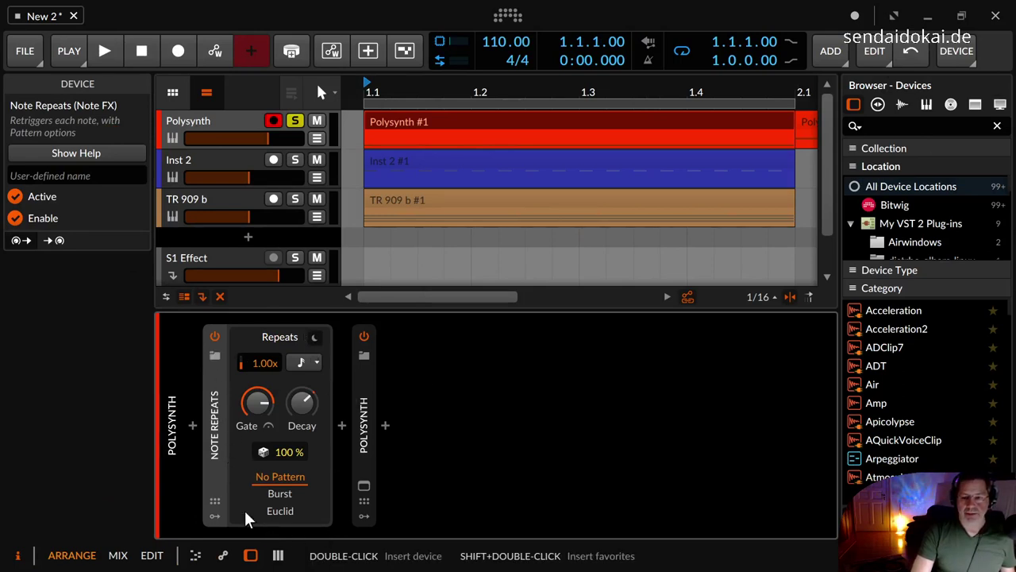
Toggle the Note Repeats device off and on, and view its available presets without loading one
click(216, 335)
click(215, 334)
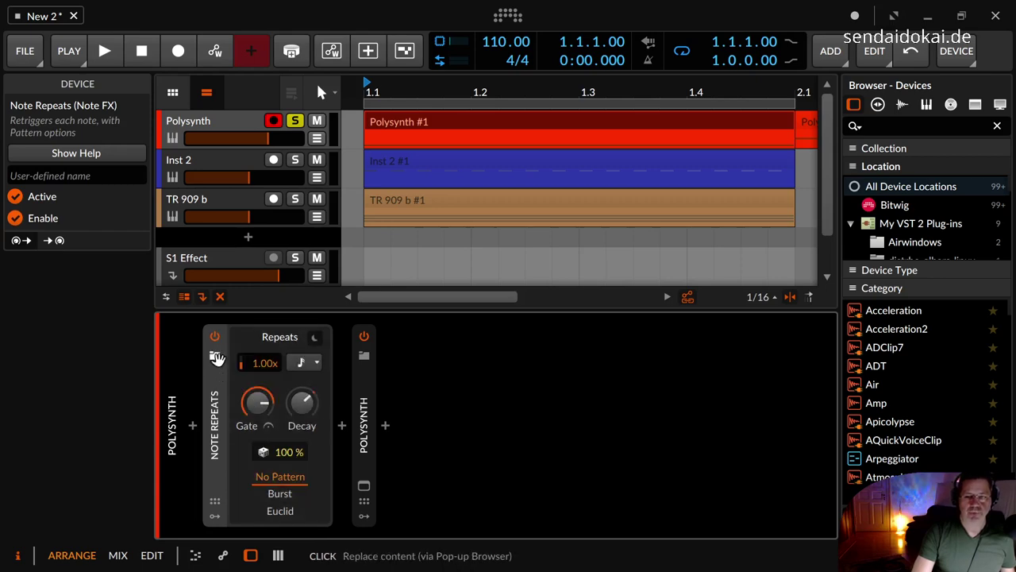
click(216, 358)
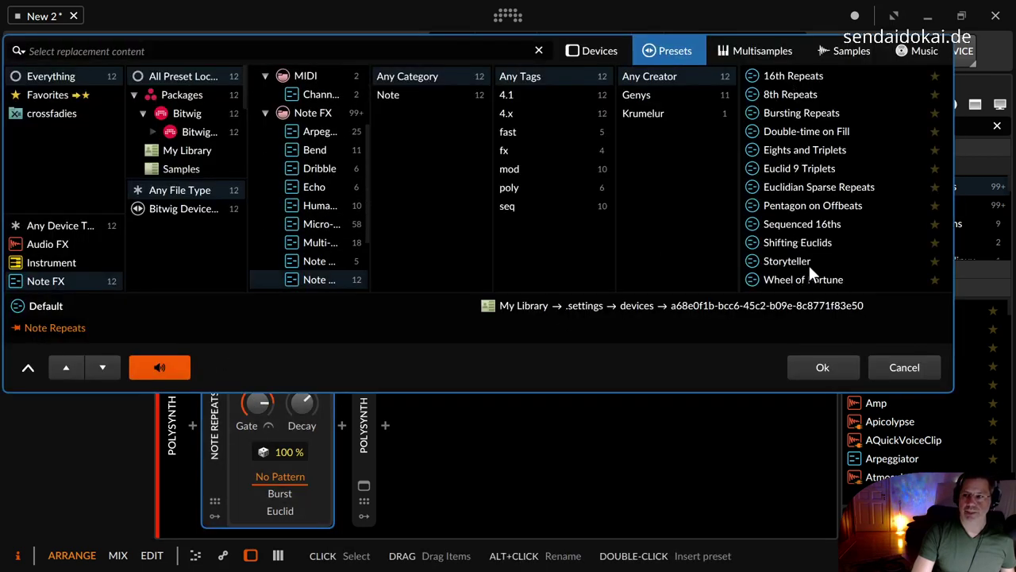
key(Escape)
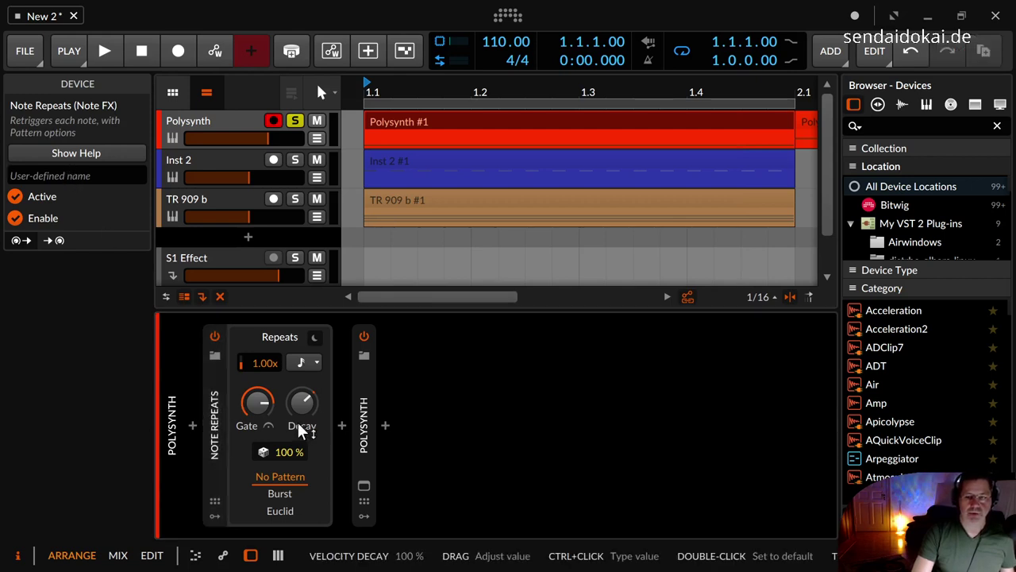
click(216, 432)
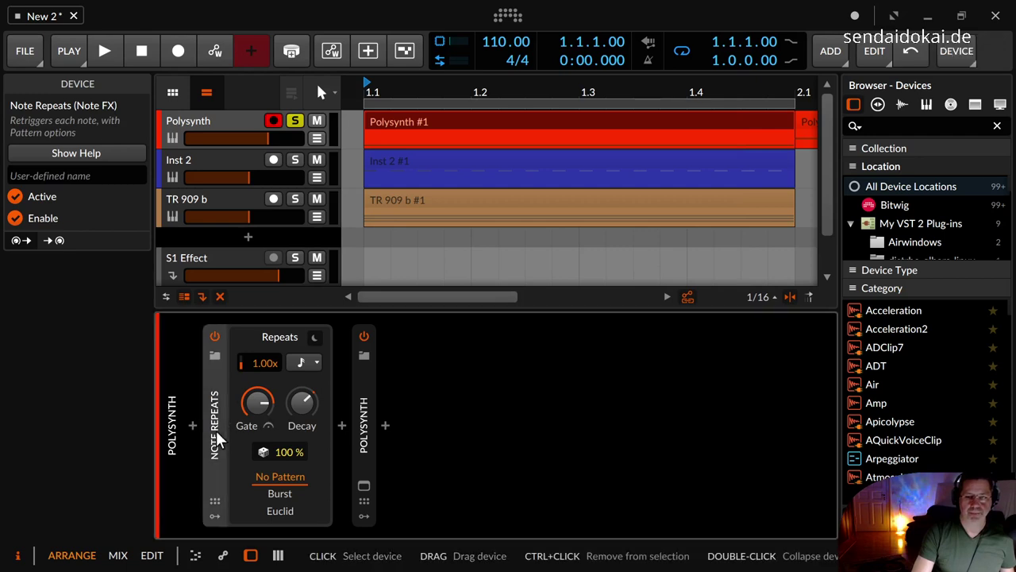
Look through both remote control pages of Note Repeats and its modulator slots, hiding each view again
click(214, 501)
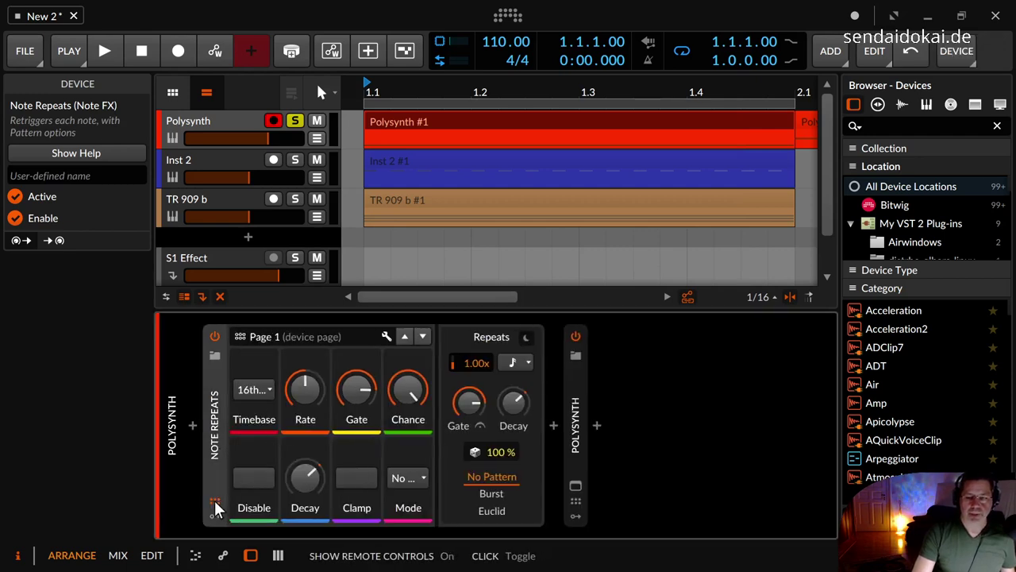
click(302, 336)
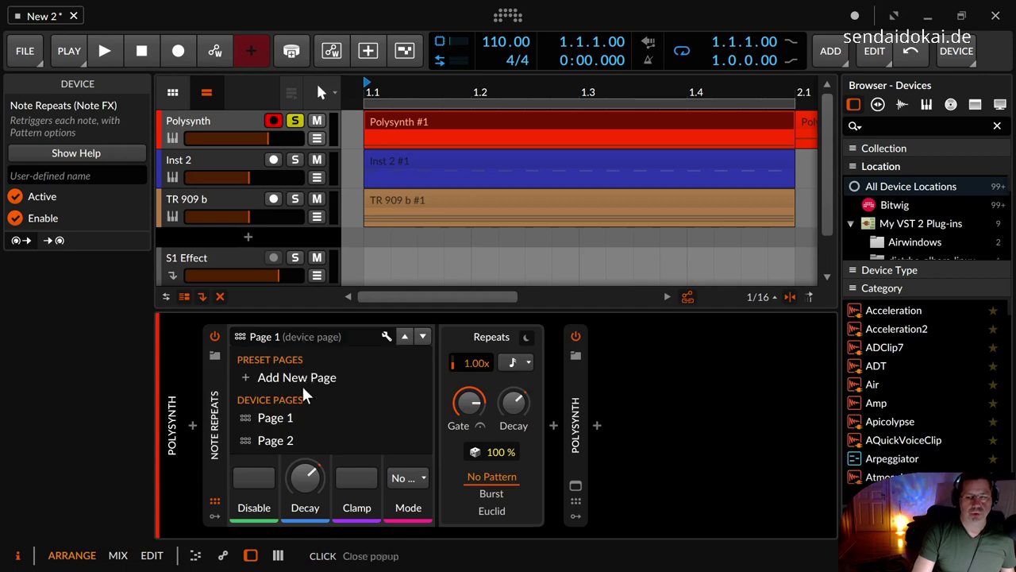
click(298, 435)
click(290, 335)
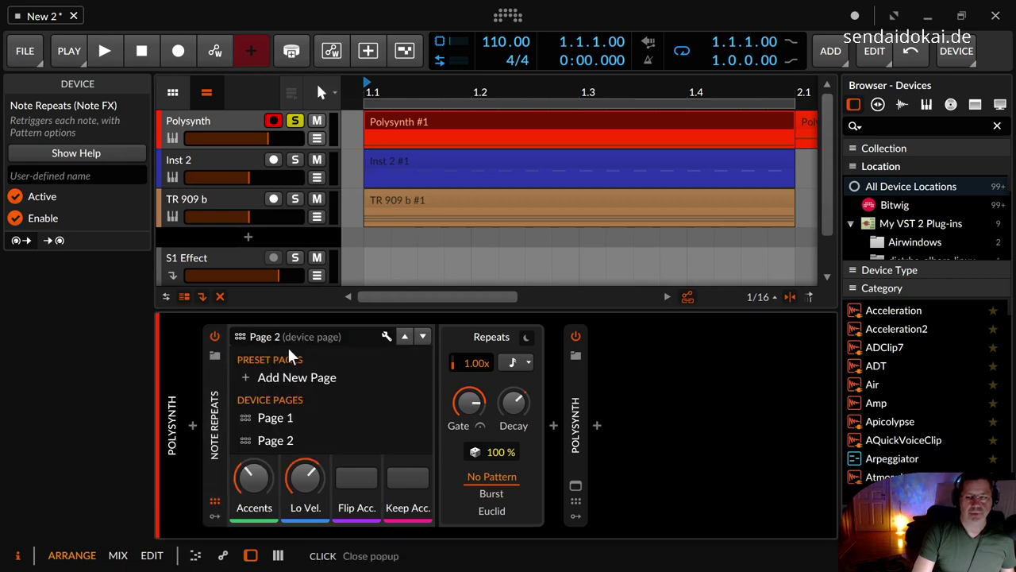
click(291, 420)
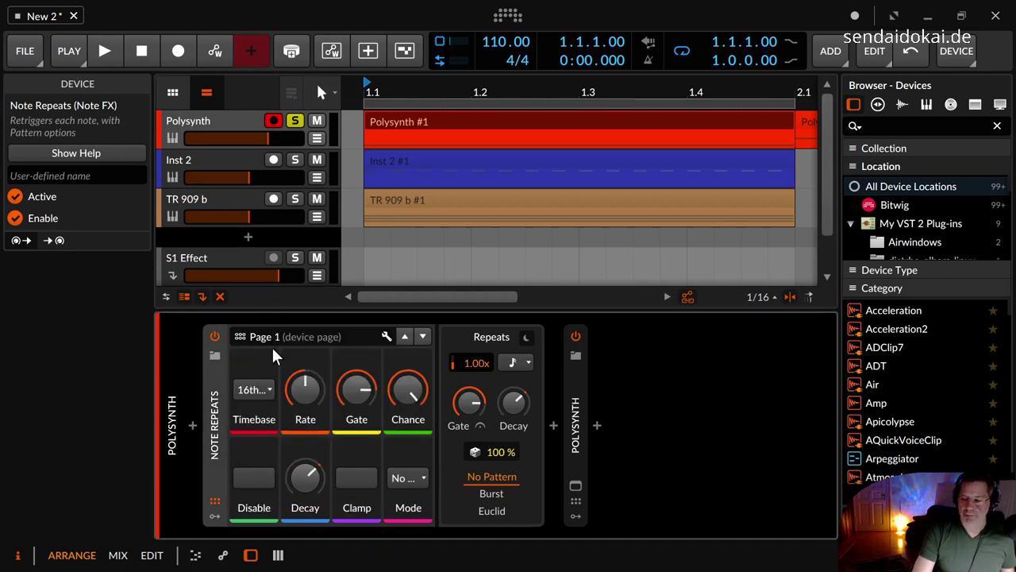
click(215, 493)
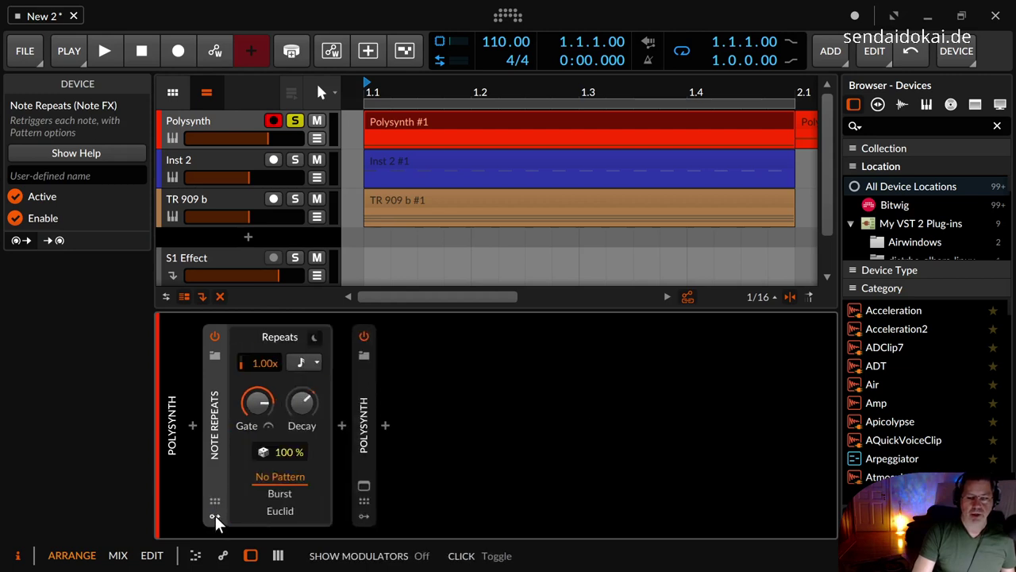
click(215, 516)
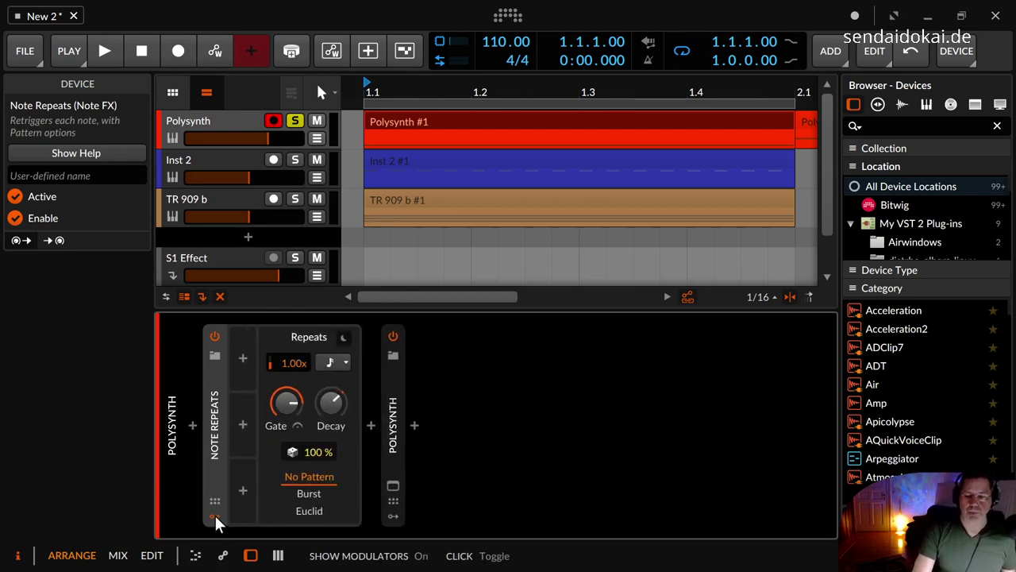
click(215, 516)
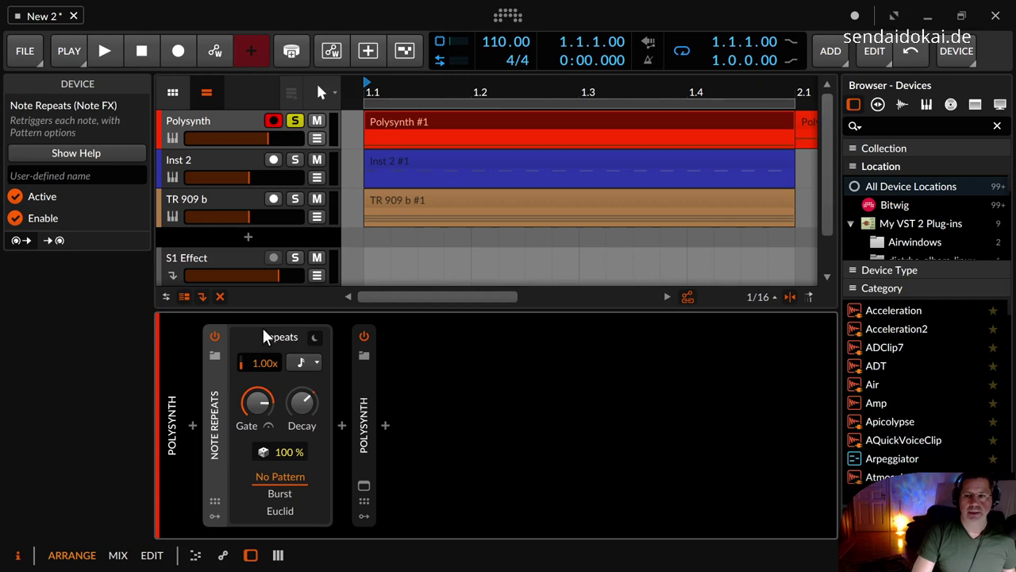
Compare the Polysynth track's playback with the Note Repeats device disabled and enabled
click(215, 336)
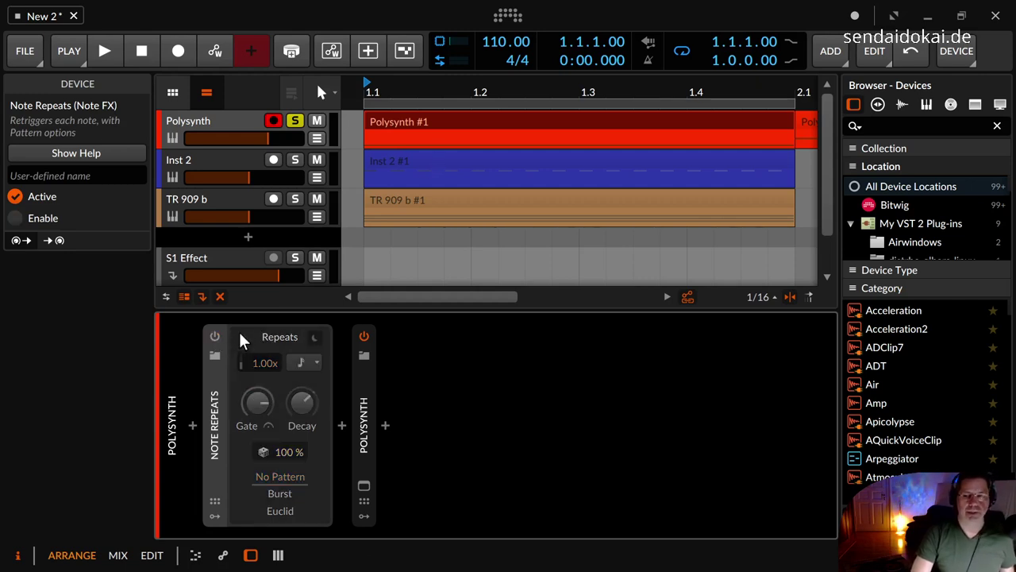
key(space)
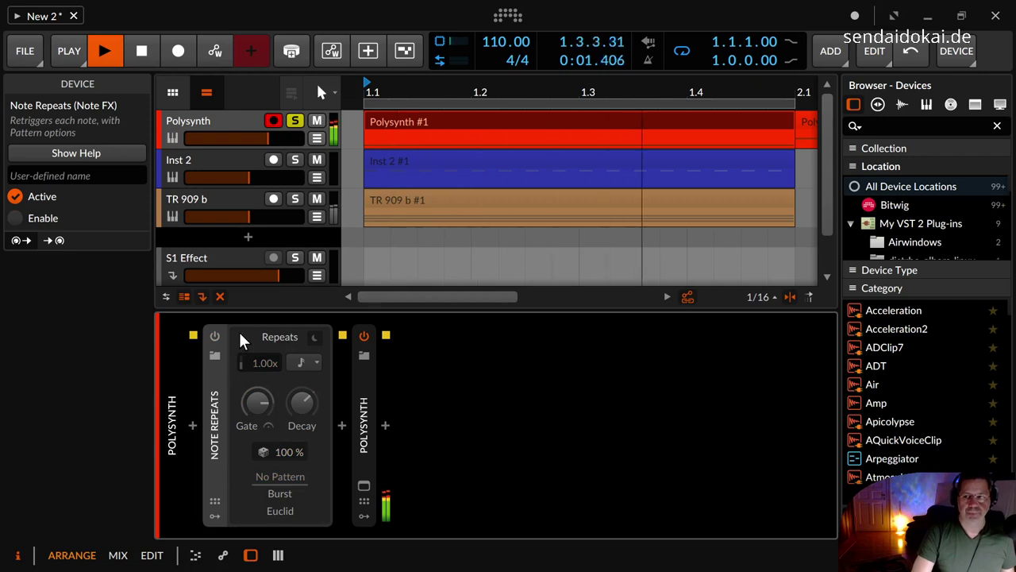
key(space)
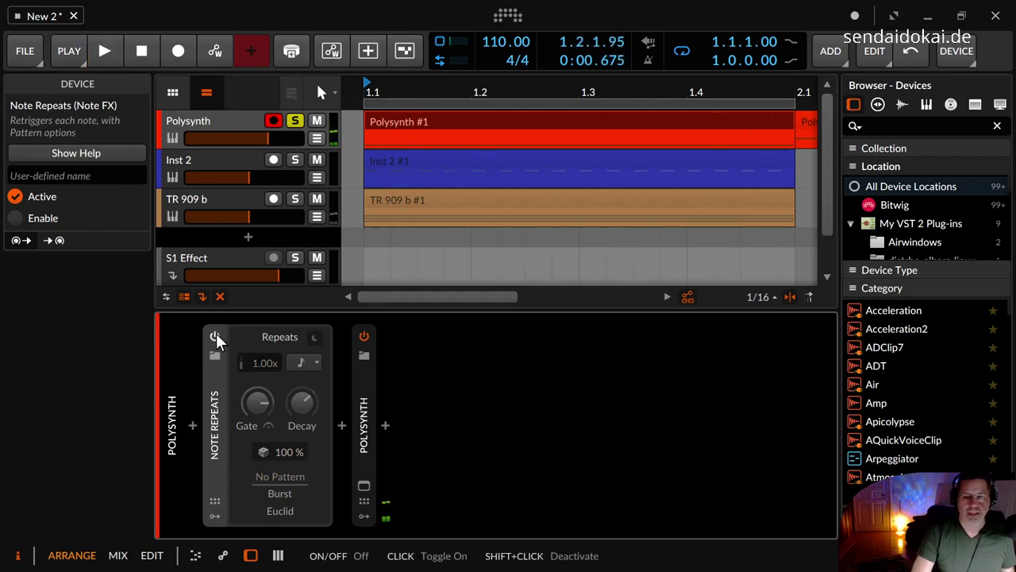
click(216, 334)
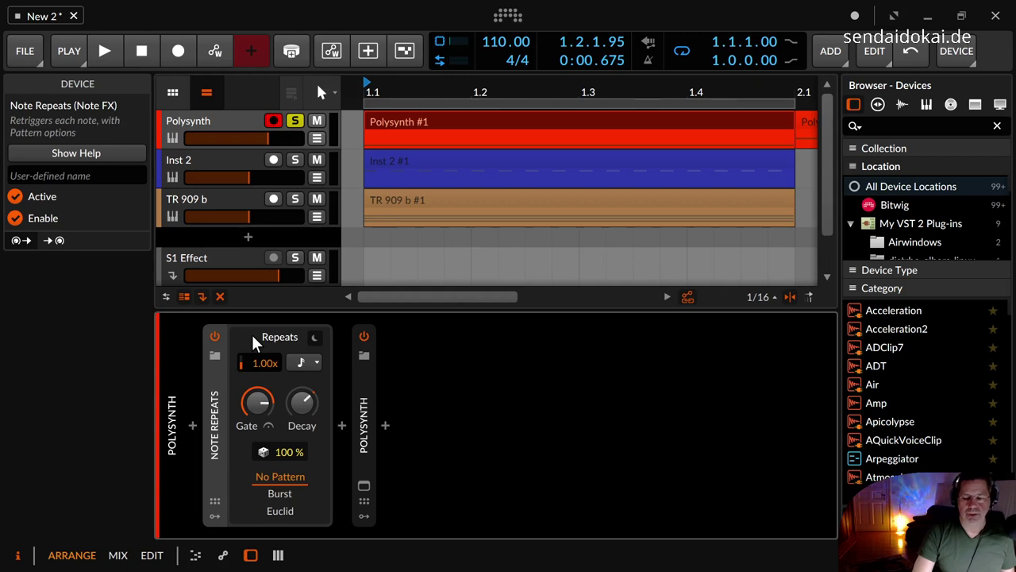
key(space)
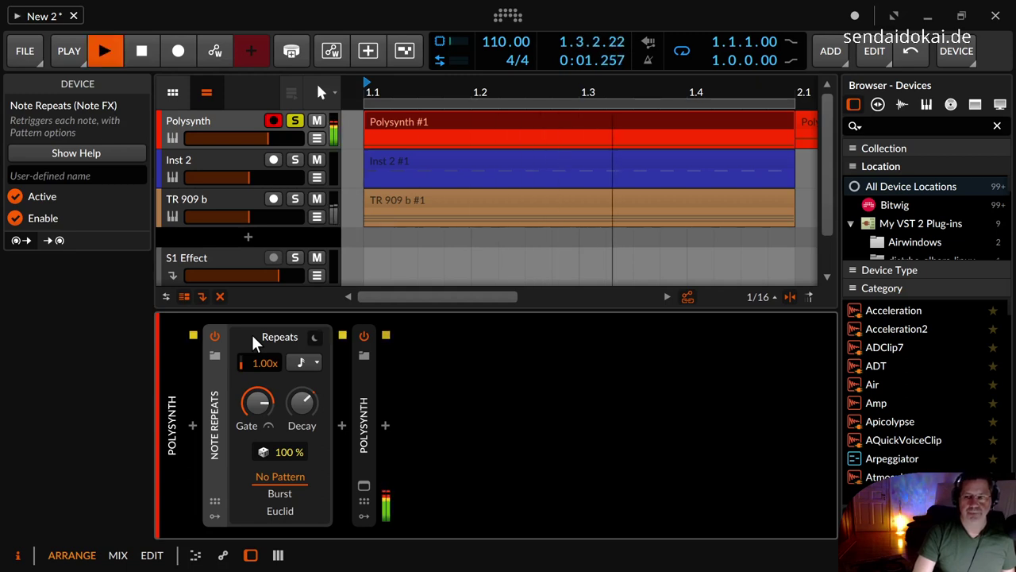
key(space)
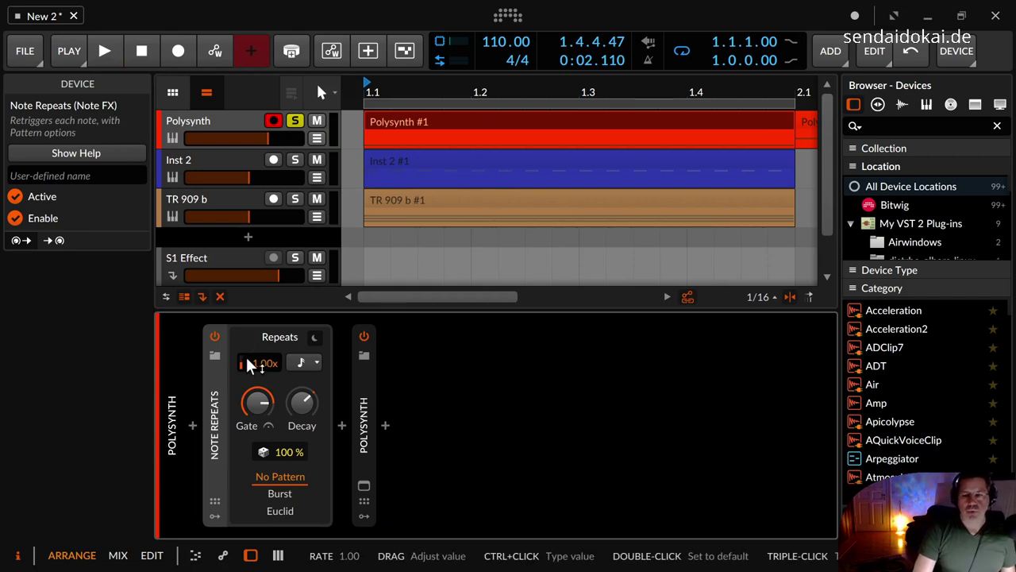
Choose the 16th note timebase for Note Repeats and enter a repeat rate of 1.00
click(305, 363)
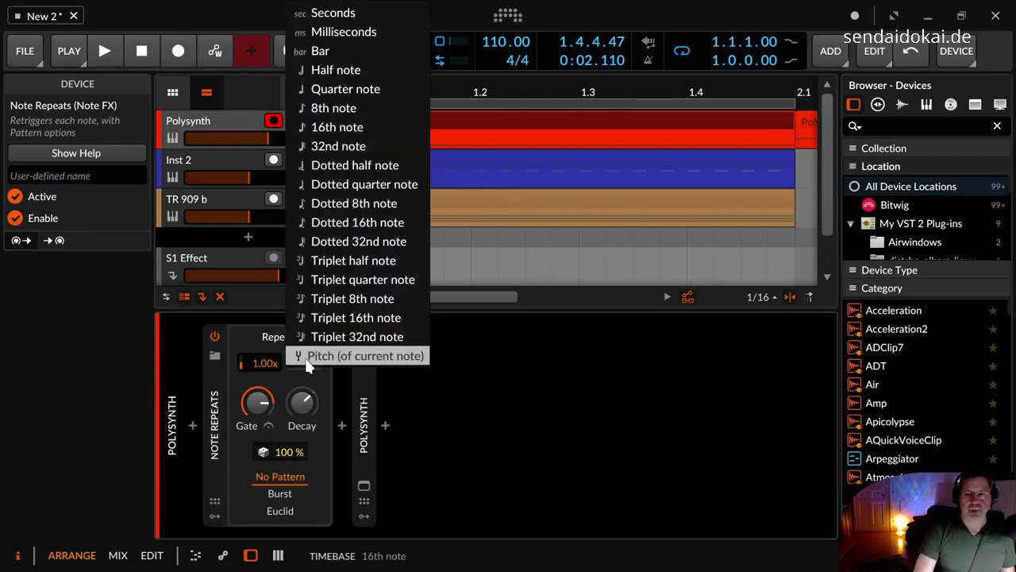
click(342, 127)
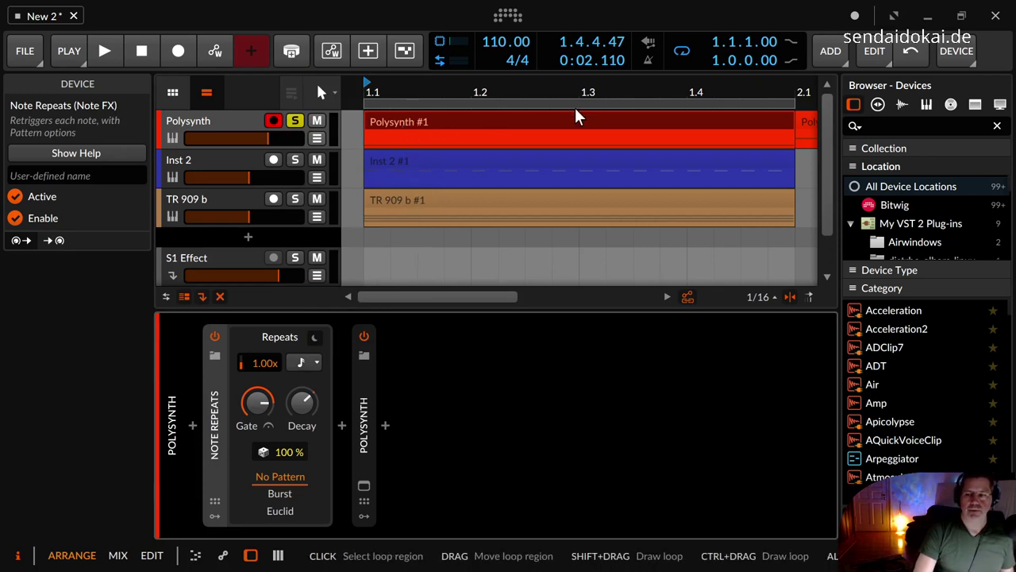
drag(275, 362, 304, 370)
triple_click(271, 361)
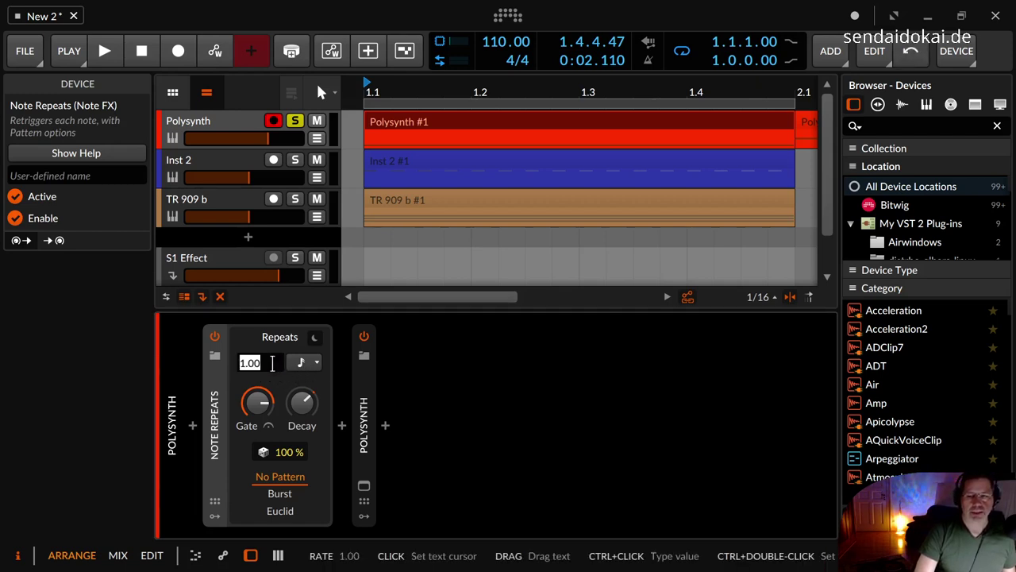
key(Return)
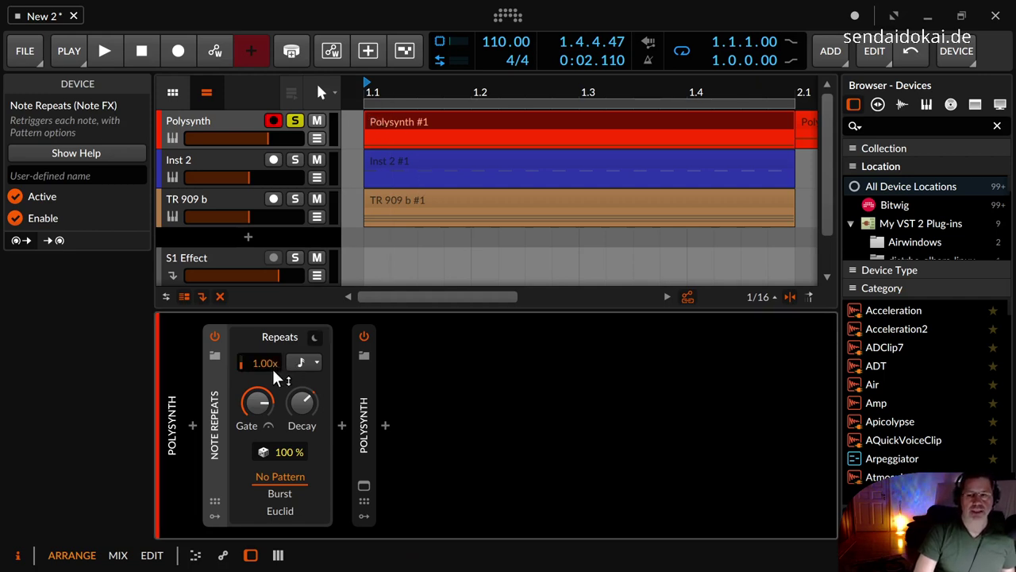
Audition the repeat rate at 0.50 and about 5.12 during playback, and reset it to 1.00
key(space)
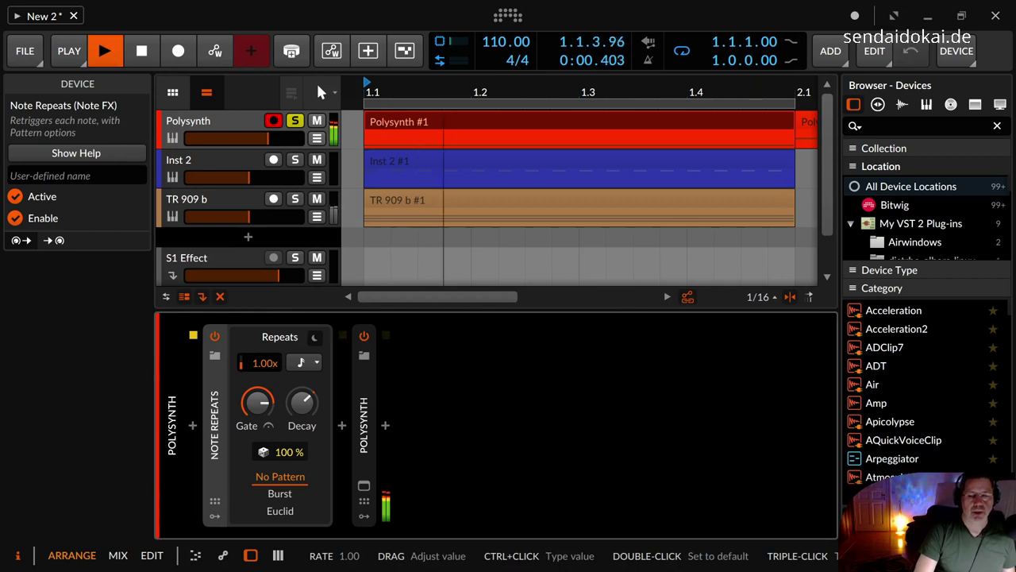
drag(271, 364, 271, 412)
key(space)
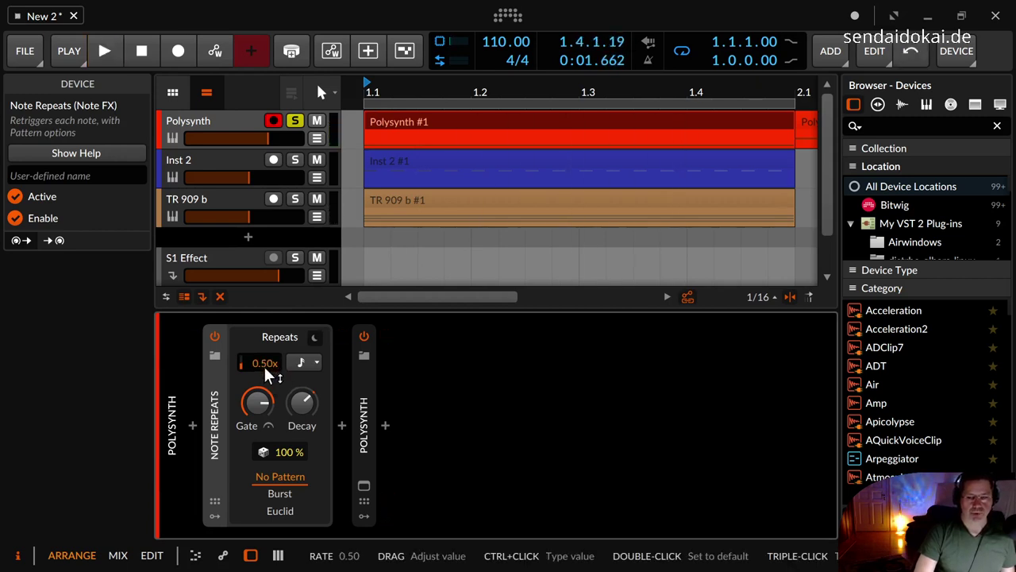
key(space)
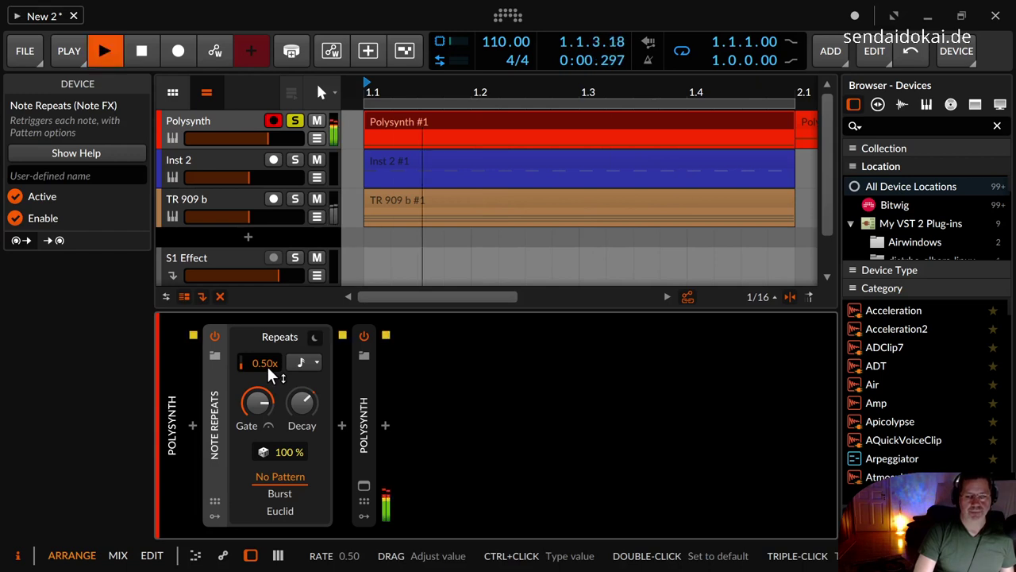
drag(267, 365, 267, 273)
key(space)
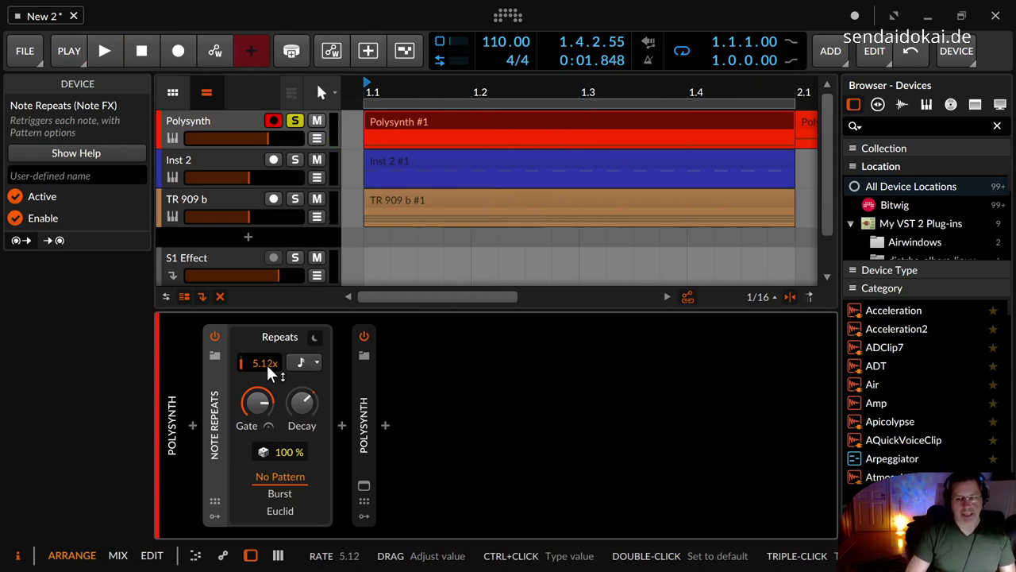
double_click(267, 365)
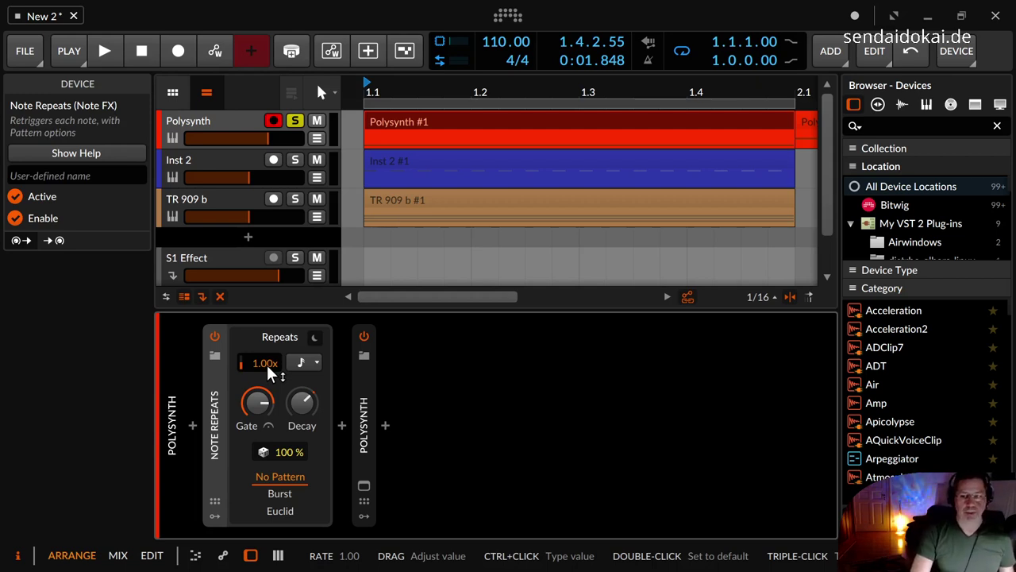
Switch the timebase to Pitch (of current note) and audition the repeats at a rate of 0.02 and at a higher rate
click(305, 361)
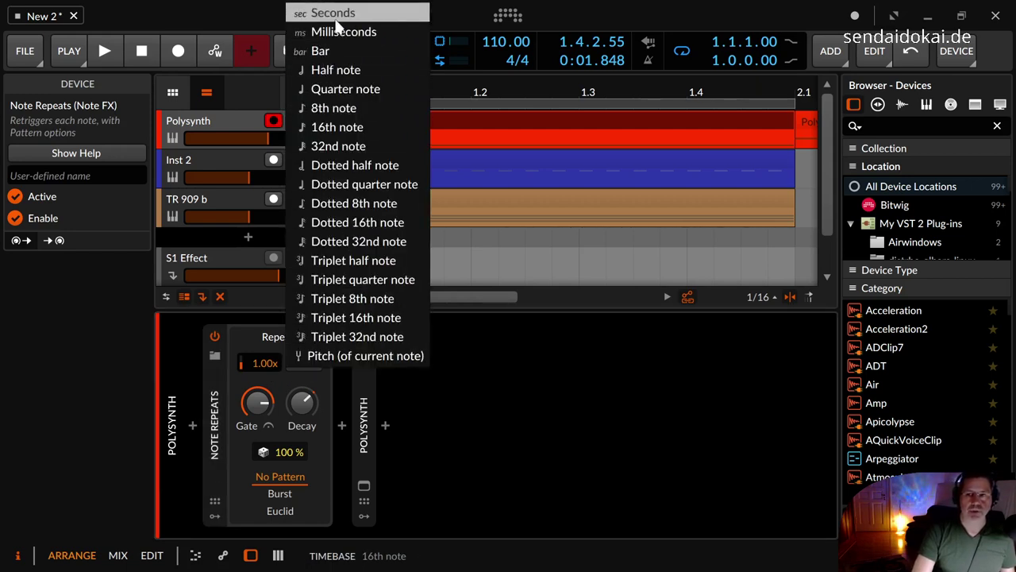
click(361, 354)
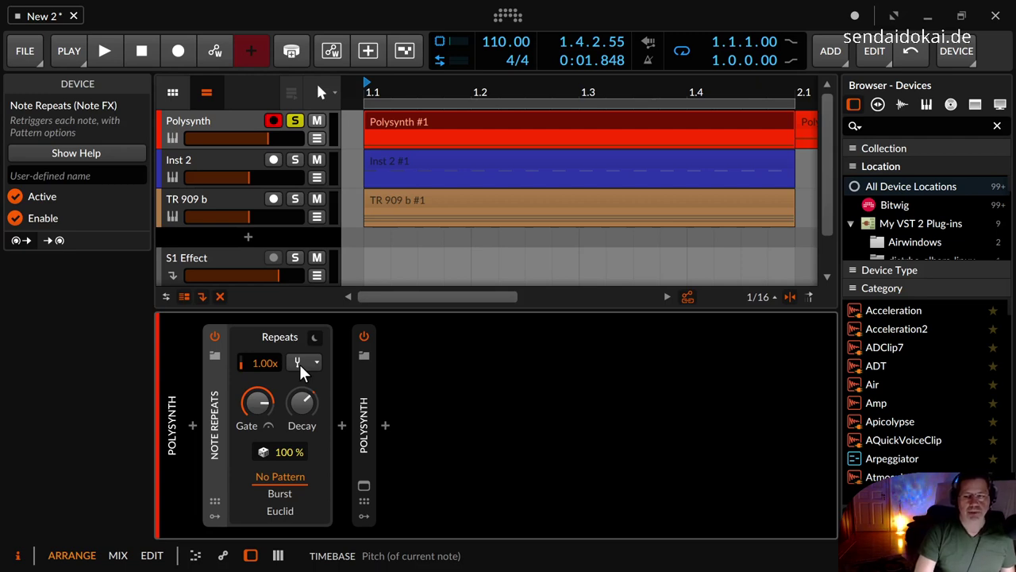
key(space)
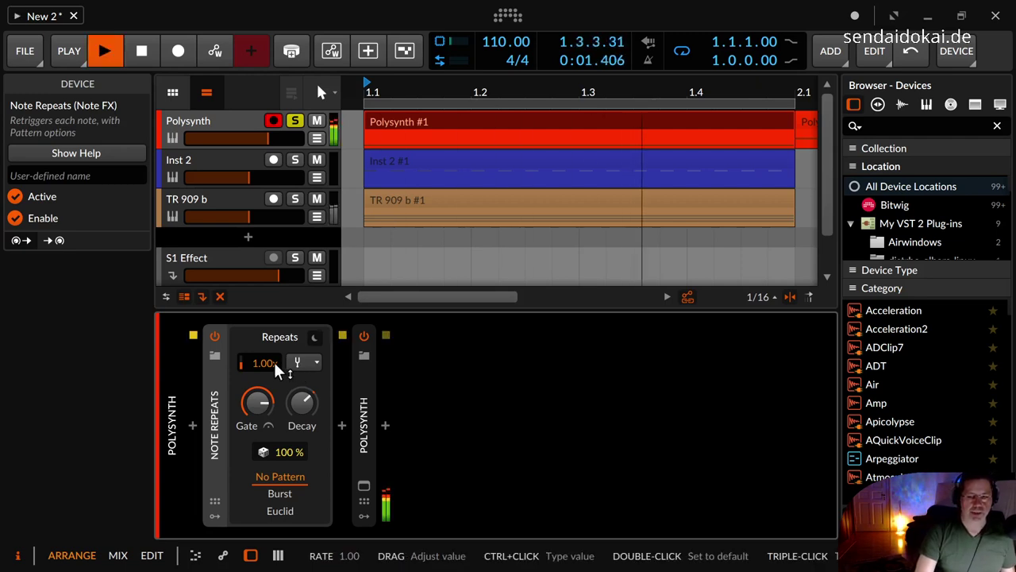
drag(273, 359, 273, 429)
key(space)
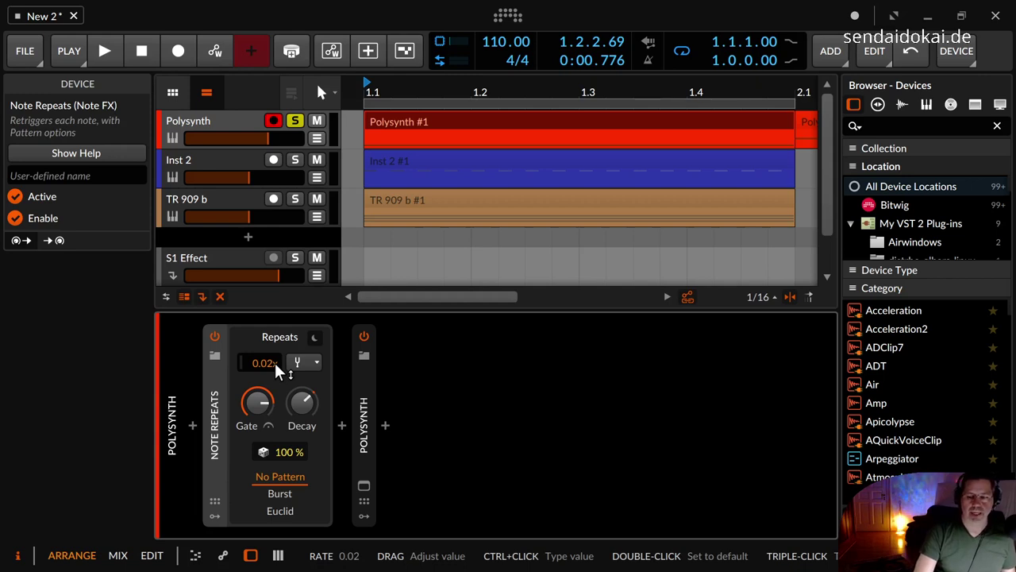
key(space)
drag(274, 360, 274, 238)
key(space)
Reset the Note Repeats rate to 1.00 and set the timebase to 16th note
ctrl+double_click(274, 360)
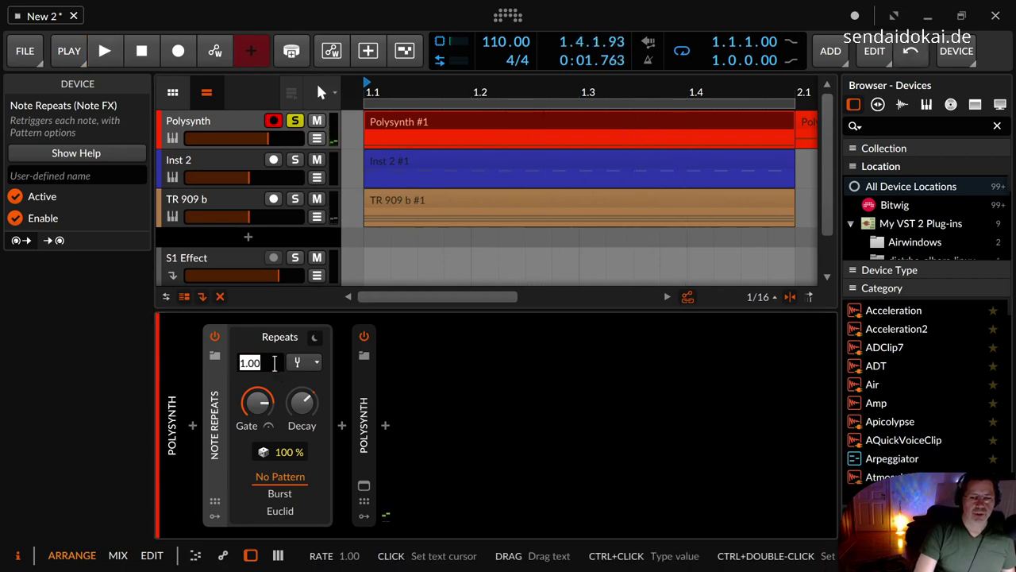
key(Return)
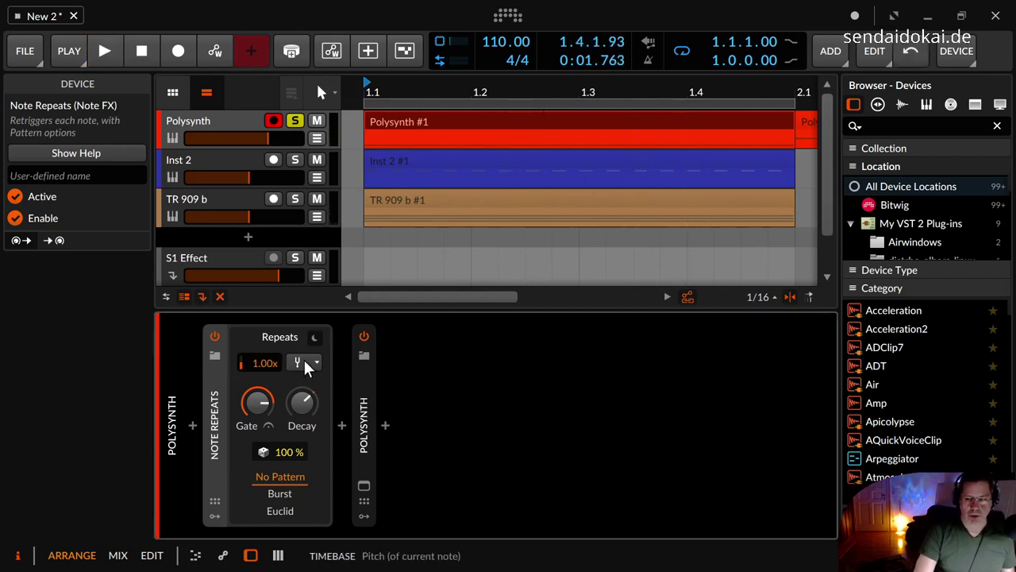
click(305, 362)
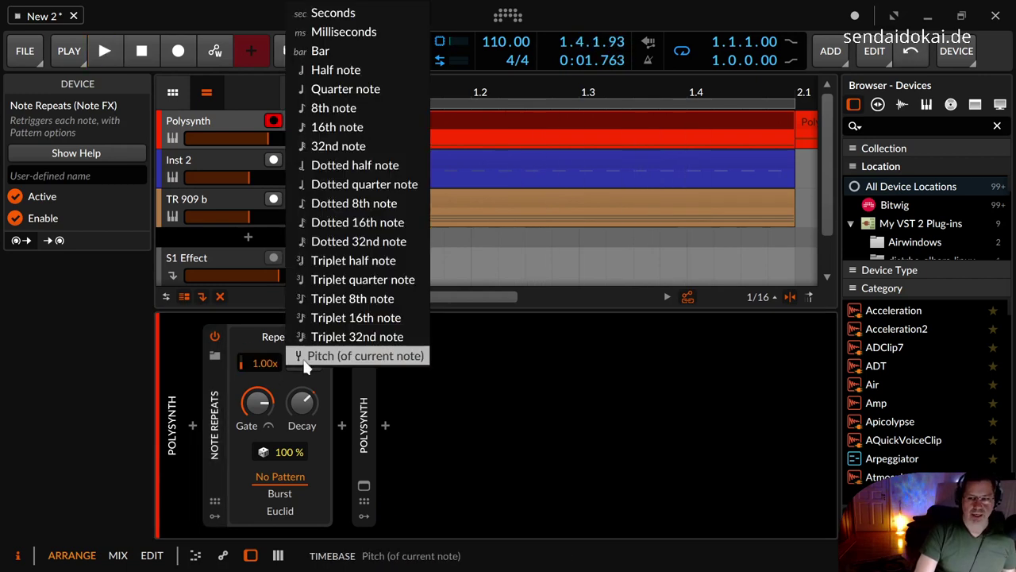
click(359, 123)
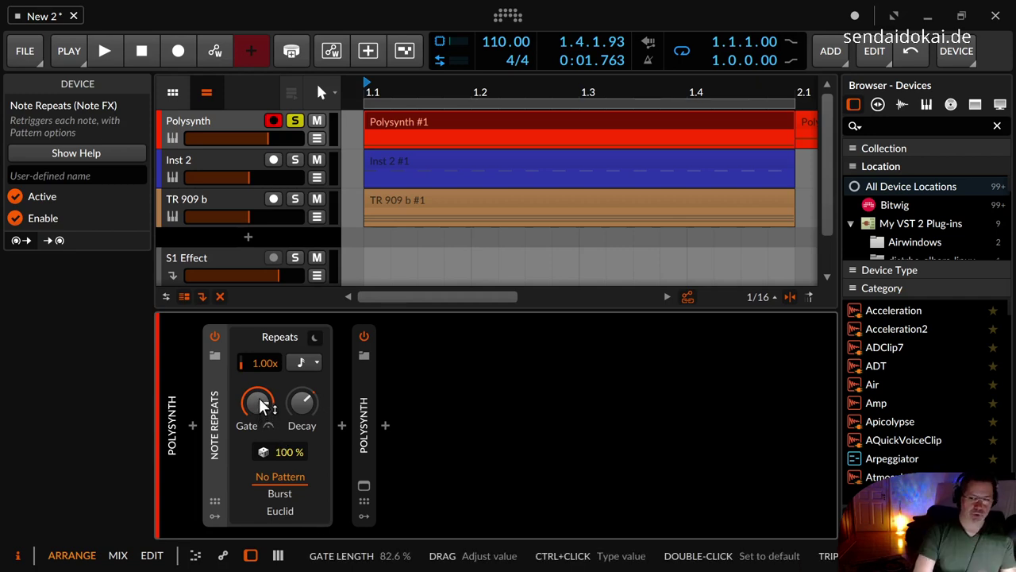
Audition the Note Repeats gate length during playback at 1.00 % and at about 75.4 %
key(space)
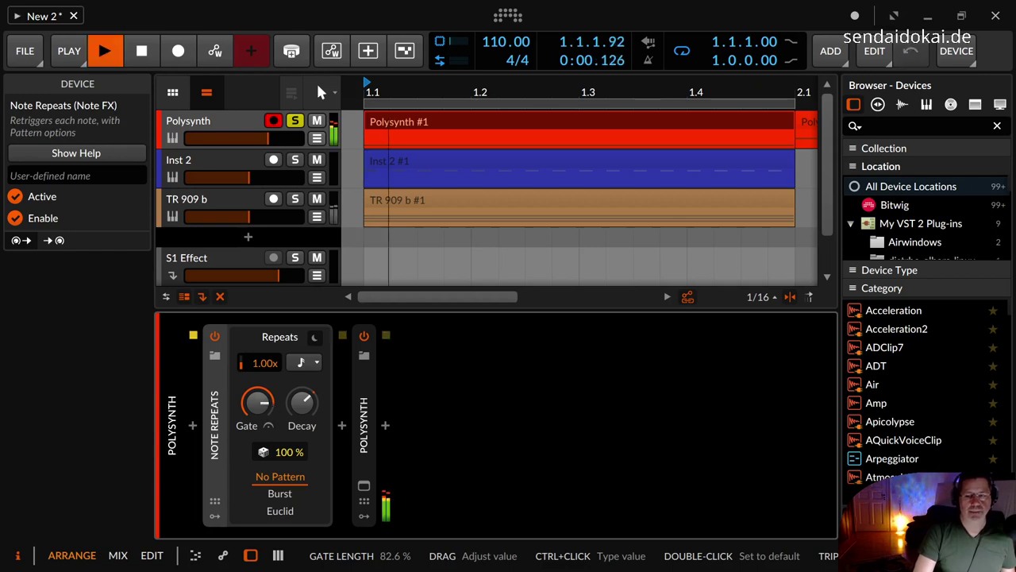
drag(259, 398, 258, 558)
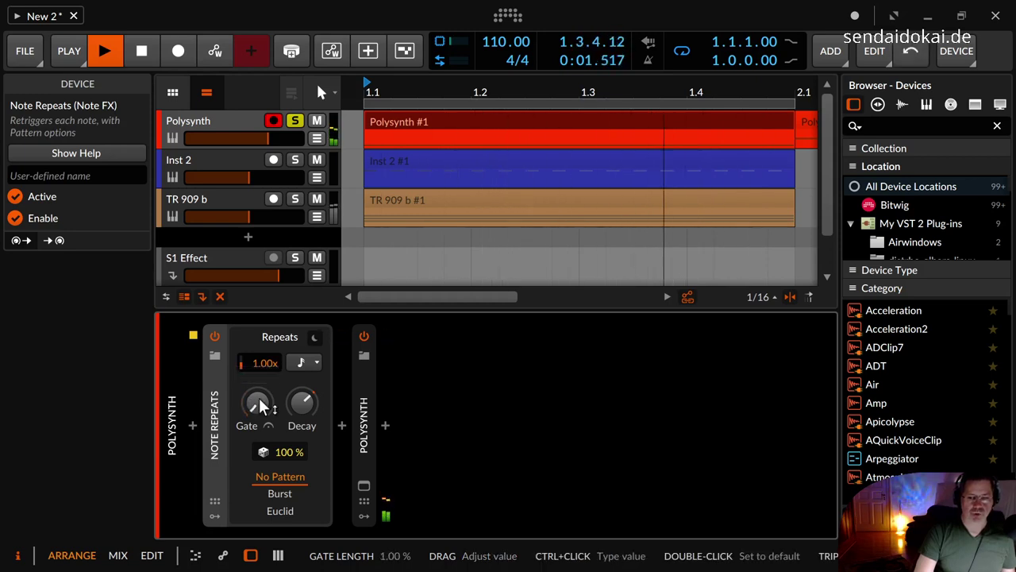
drag(258, 399, 269, 427)
key(space)
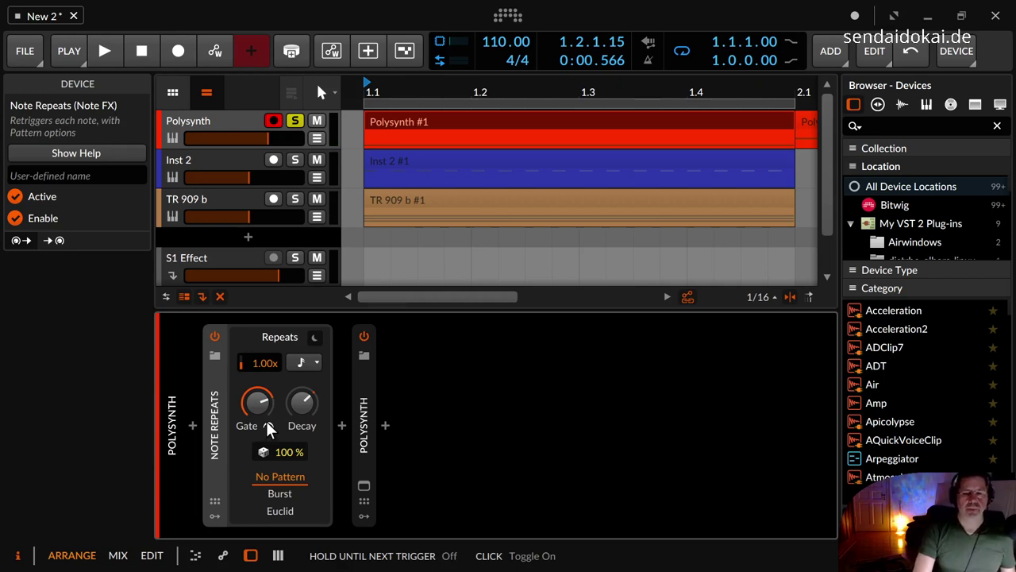
Turn on Hold Until Next Trigger for the gate in Note Repeats and audition the held repeats
click(266, 421)
key(space)
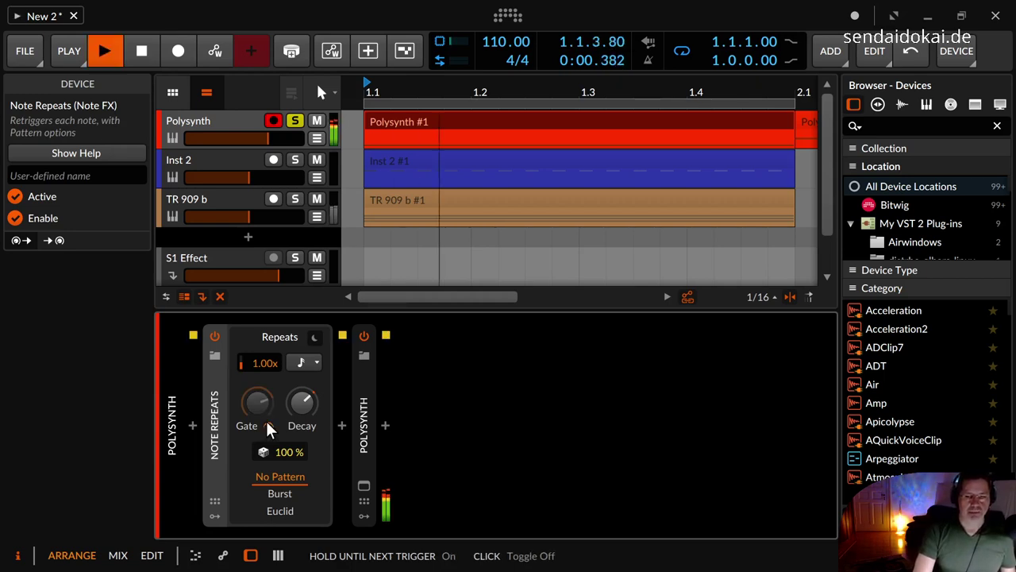
key(space)
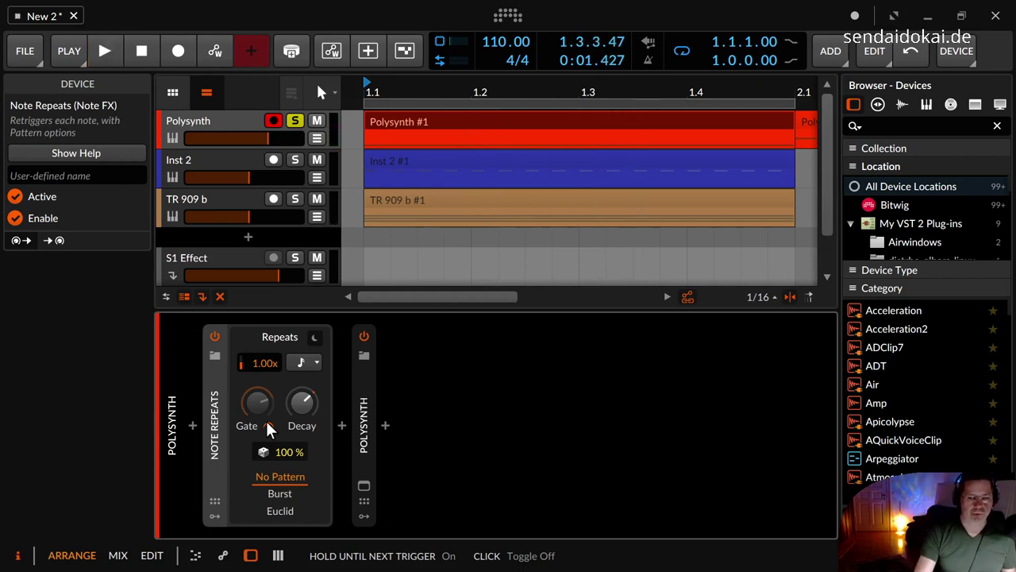
key(space)
key(space)
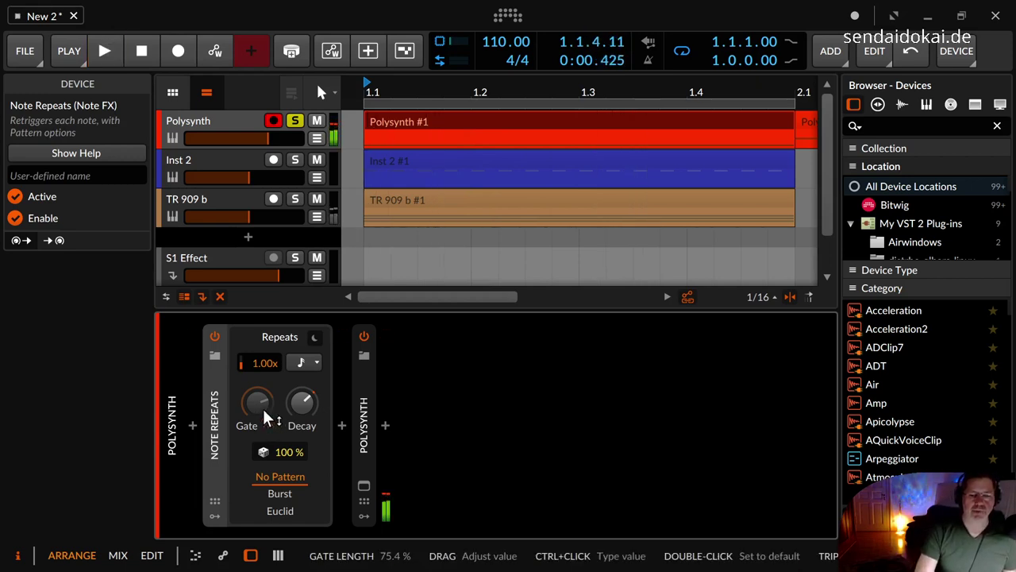
Audition the gate with Hold Until Next Trigger switched on and off and at 100 %, leaving hold off and the gate at about 50 %
drag(257, 402, 256, 421)
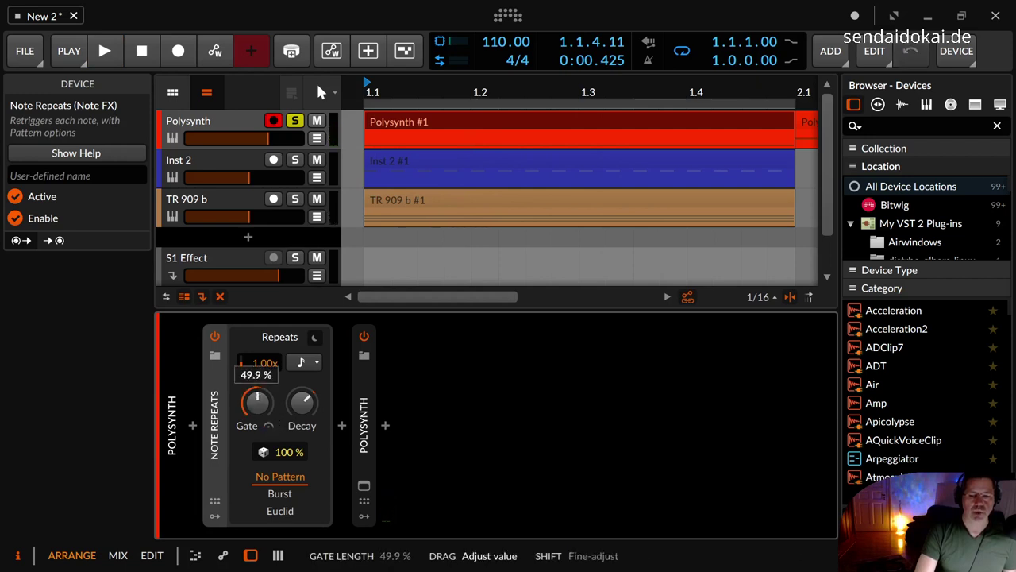
key(space)
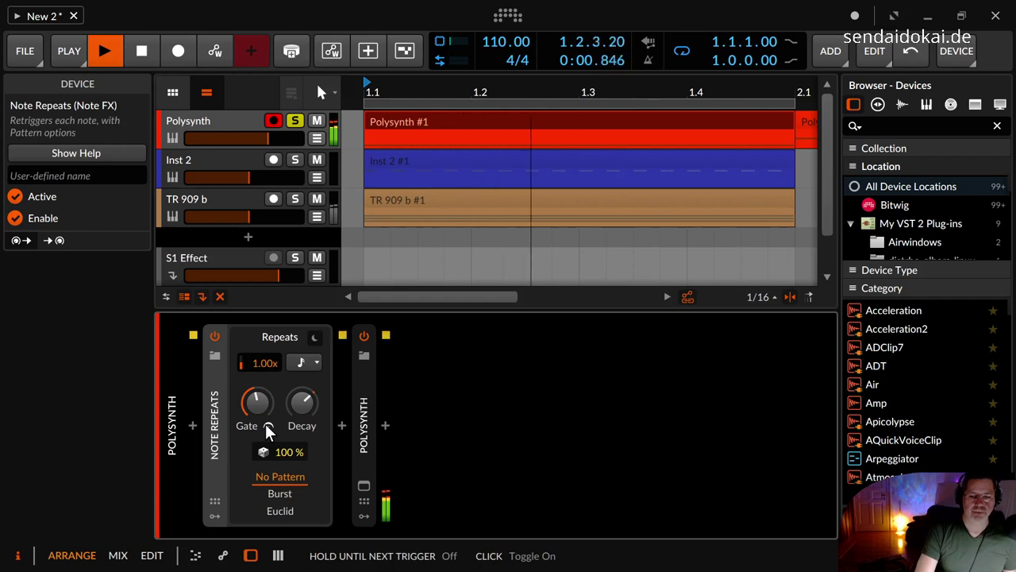
click(268, 428)
click(268, 427)
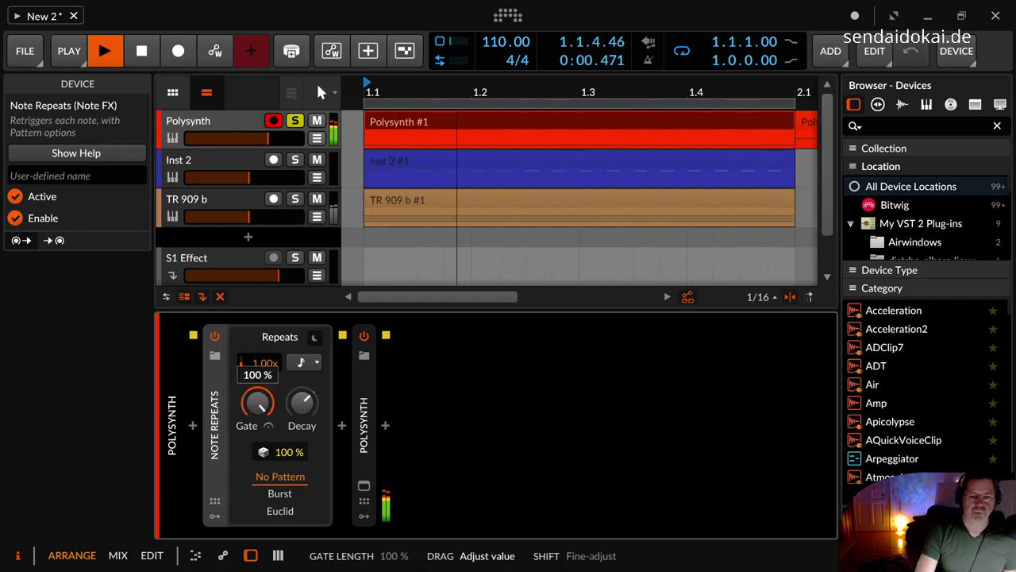
key(space)
drag(257, 403, 257, 457)
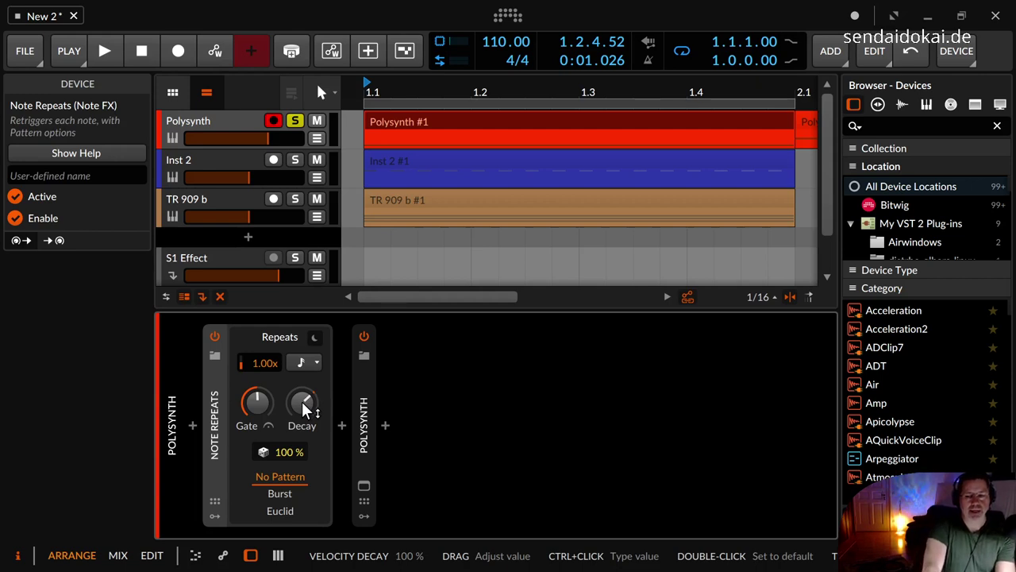
Set the velocity decay of Note Repeats to about 94.9 %
drag(307, 407, 306, 408)
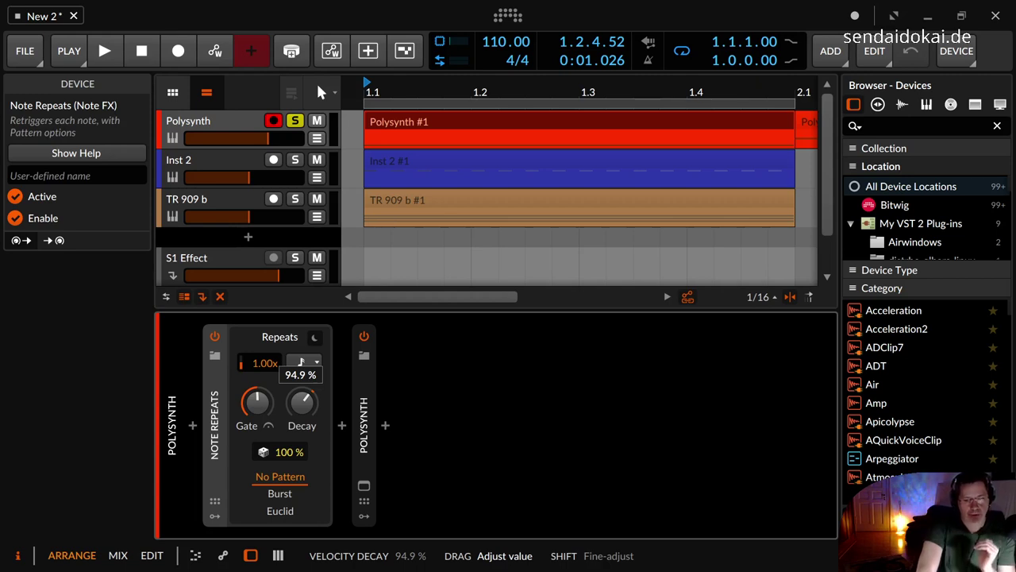
drag(302, 403, 303, 404)
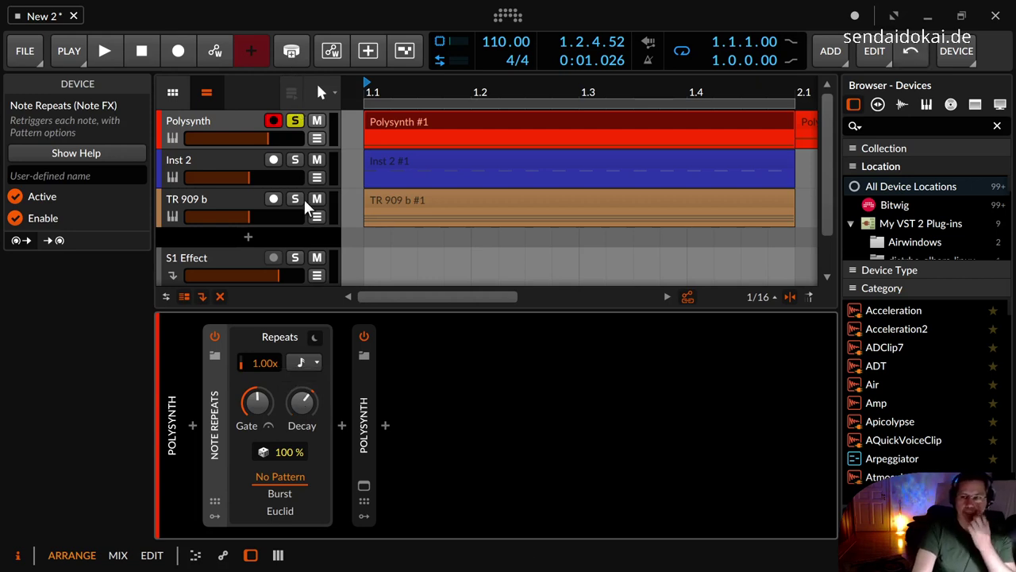
Record the repeated notes into the clip on the Inst 2 track and open that clip in the note editor
click(236, 163)
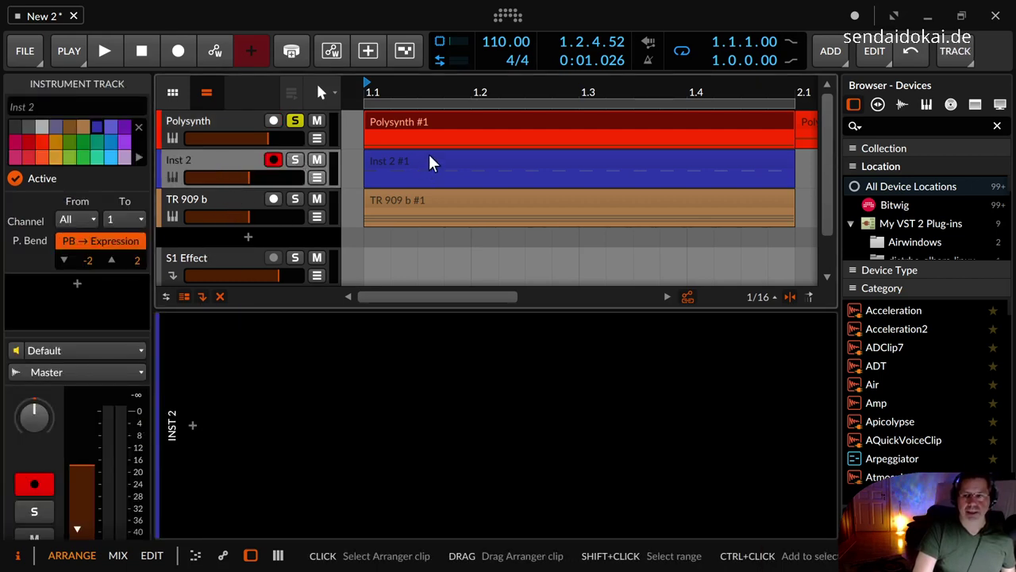
click(187, 52)
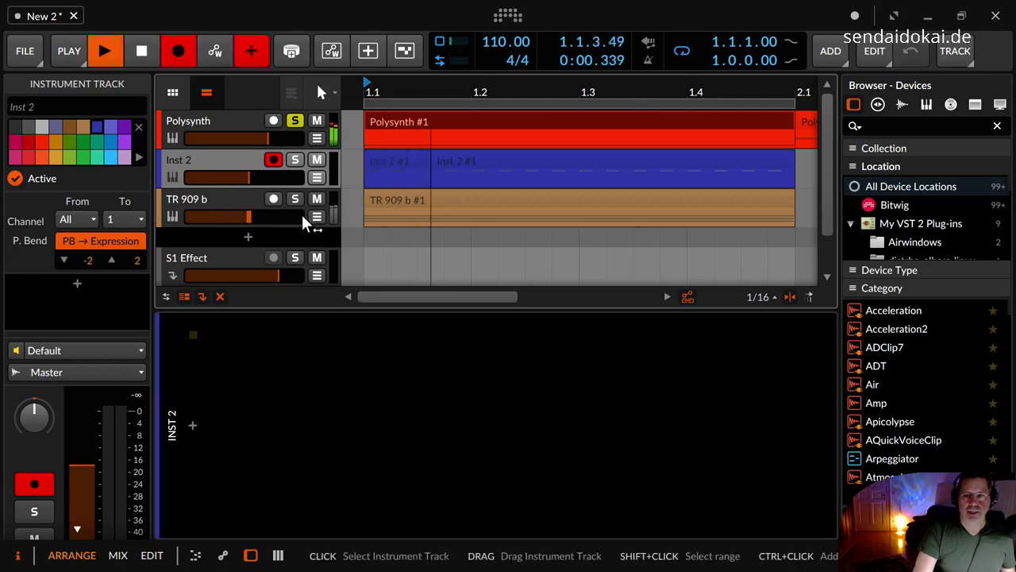
click(399, 170)
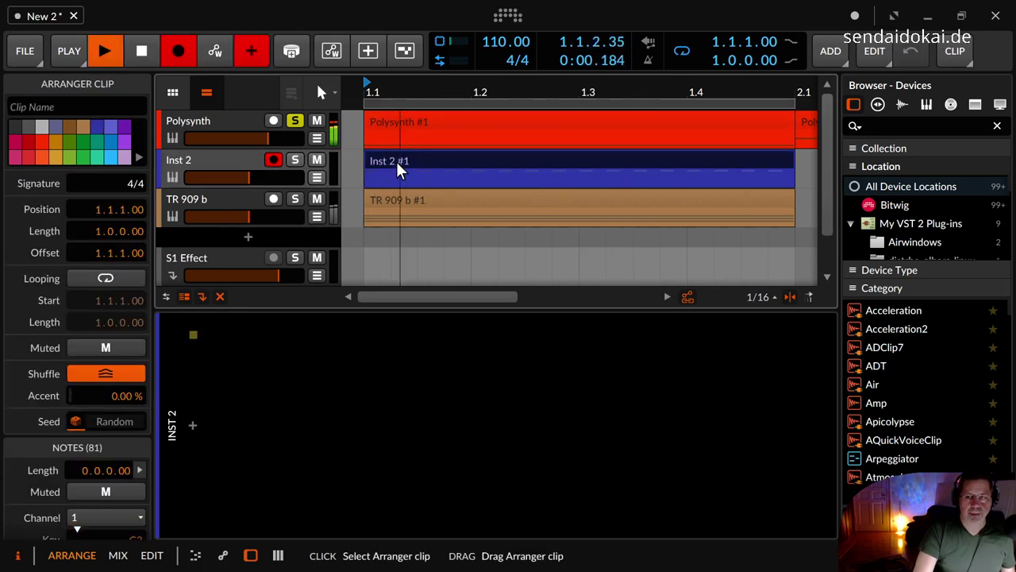
double_click(397, 162)
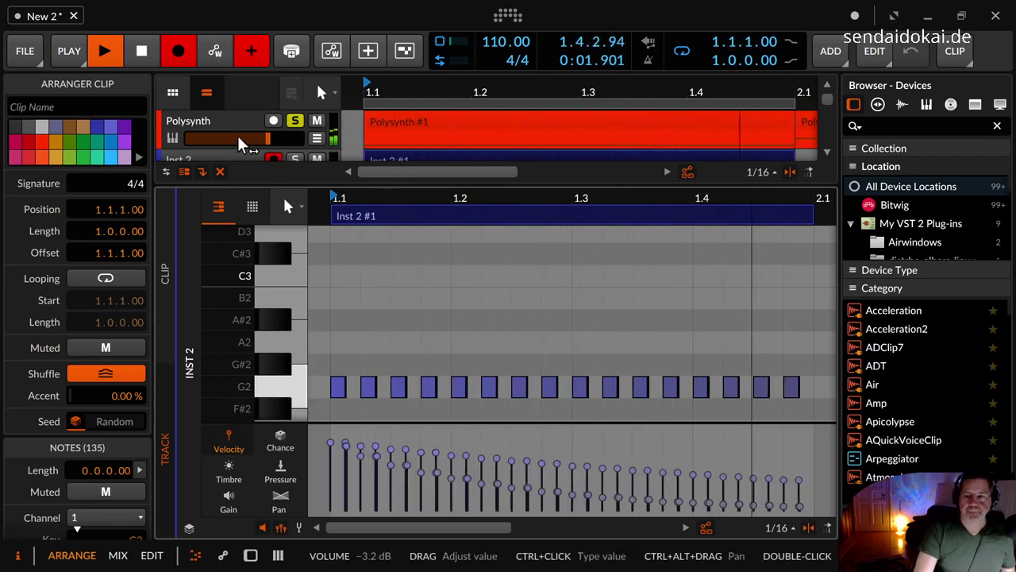
key(space)
Delete all notes from the Inst 2 #1 clip and record a fresh take of the decaying G2 repeats
drag(336, 345, 769, 380)
key(Delete)
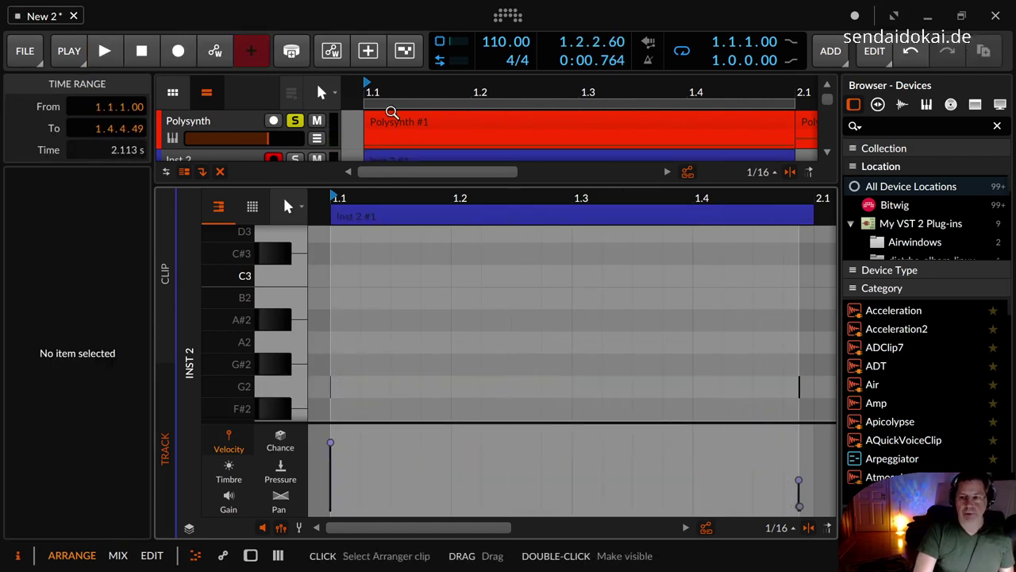
drag(351, 412, 309, 345)
key(Delete)
click(420, 329)
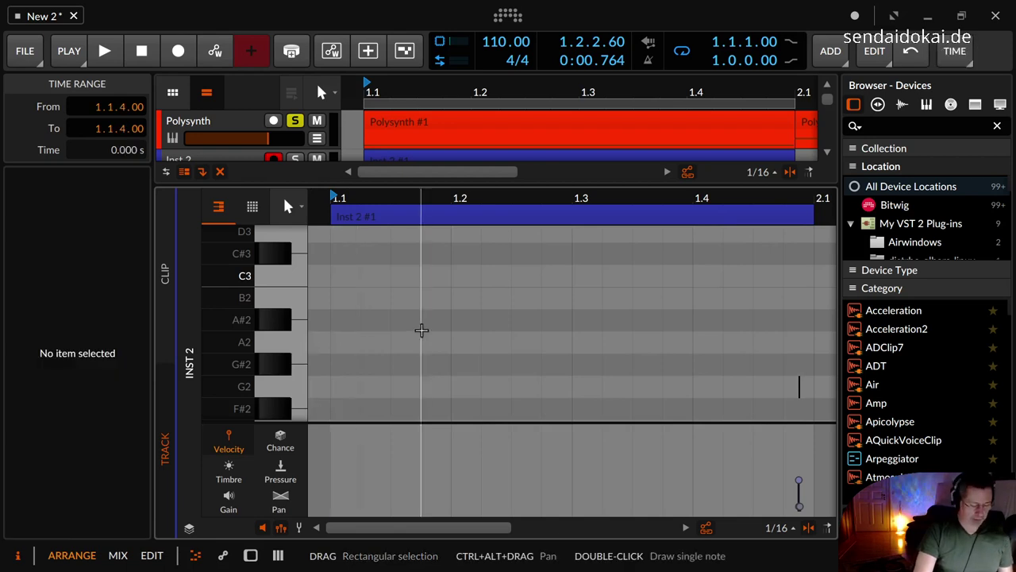
key(minus)
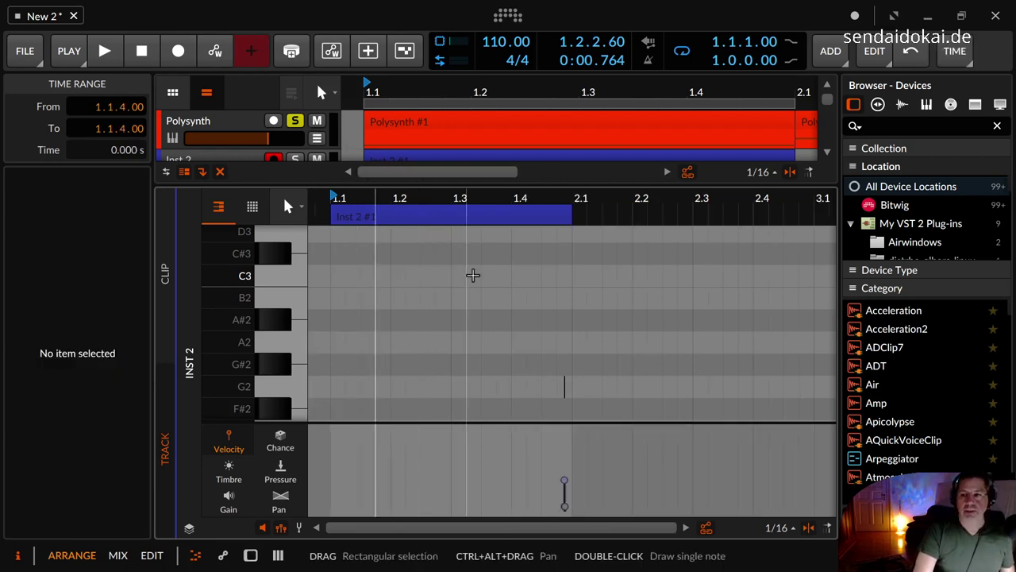
double_click(570, 370)
key(ctrl+z)
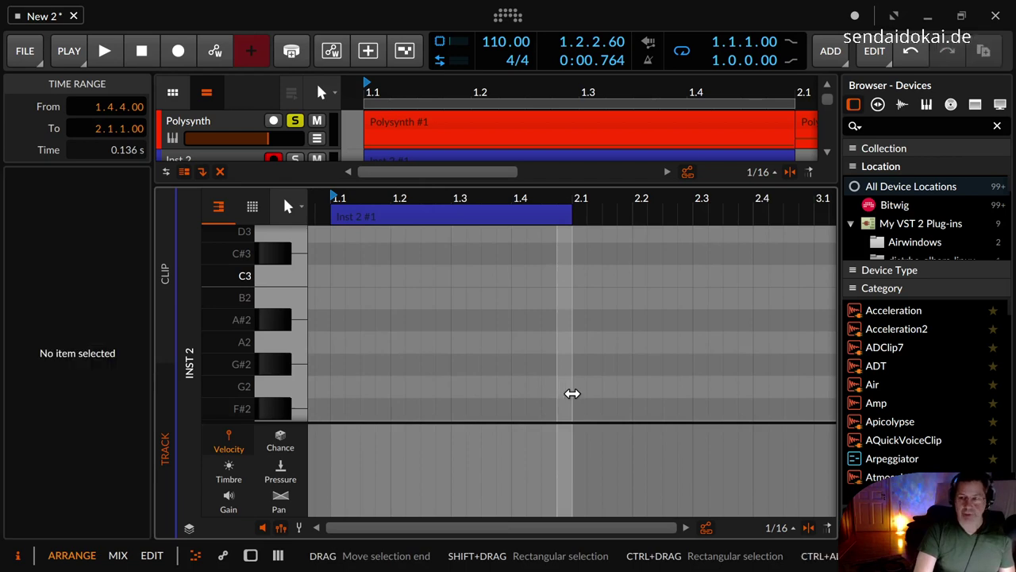
click(178, 52)
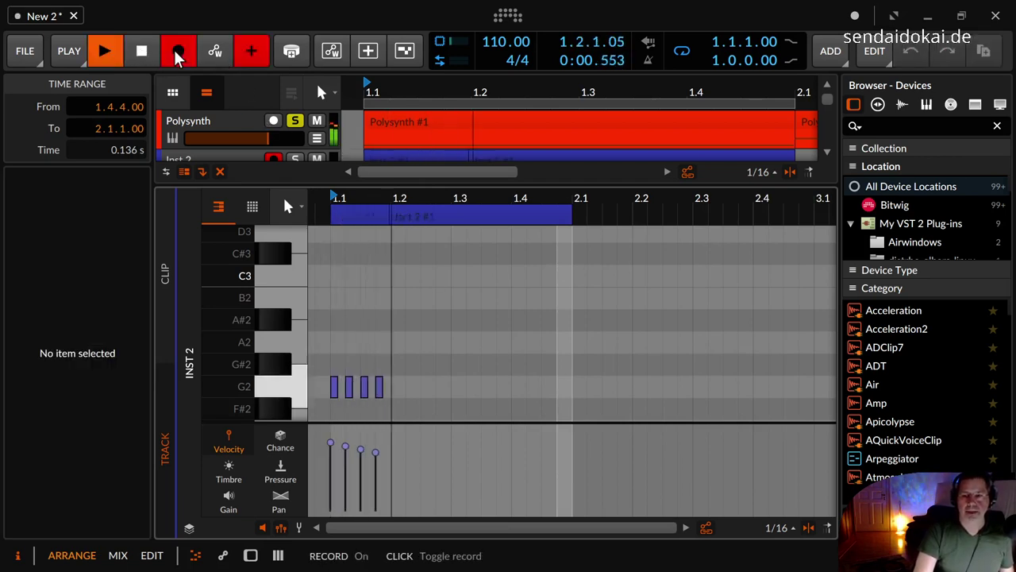
key(space)
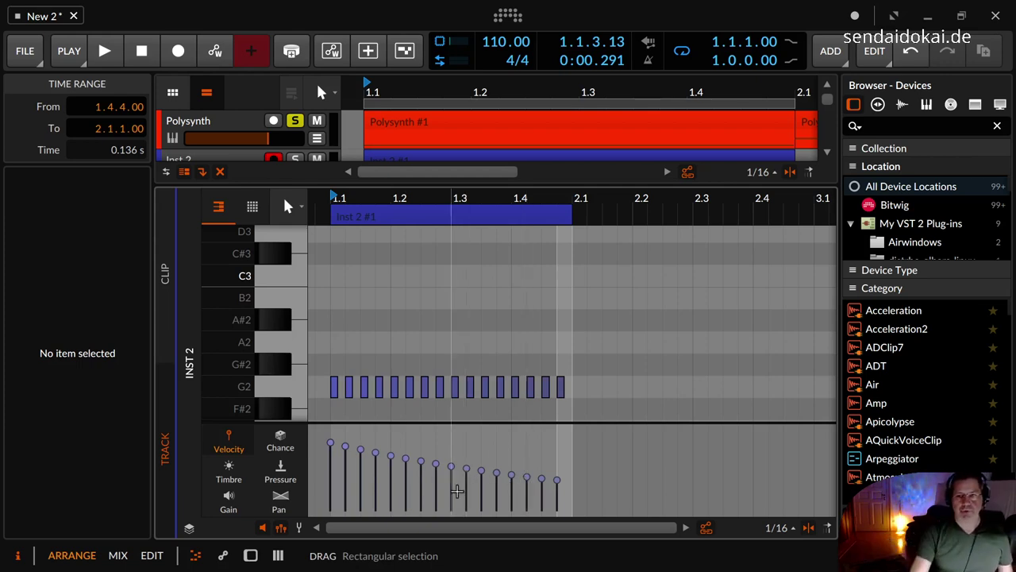
Show the Polysynth track's devices and set the Note Repeats velocity decay to 110 %
key(d)
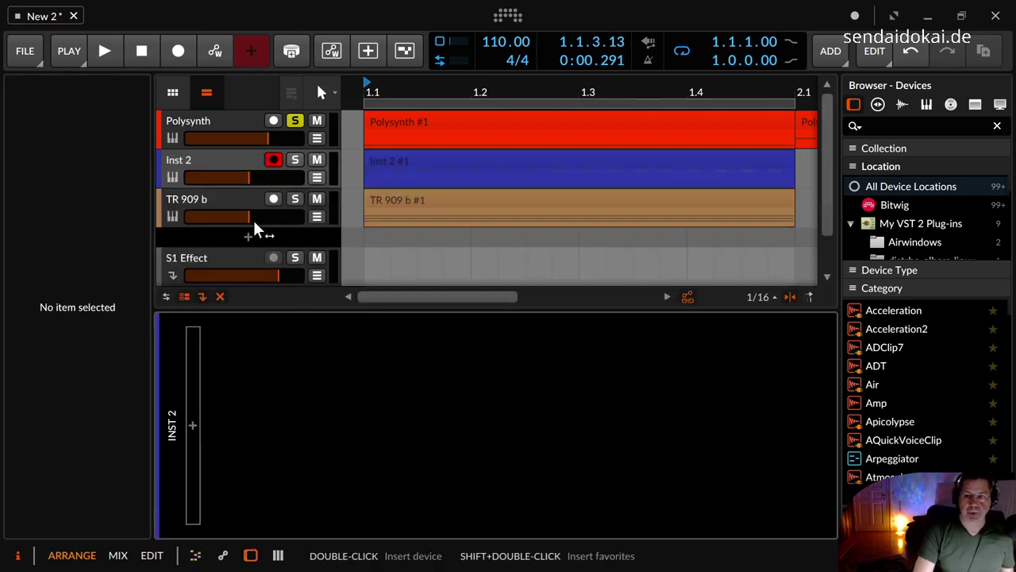
click(212, 125)
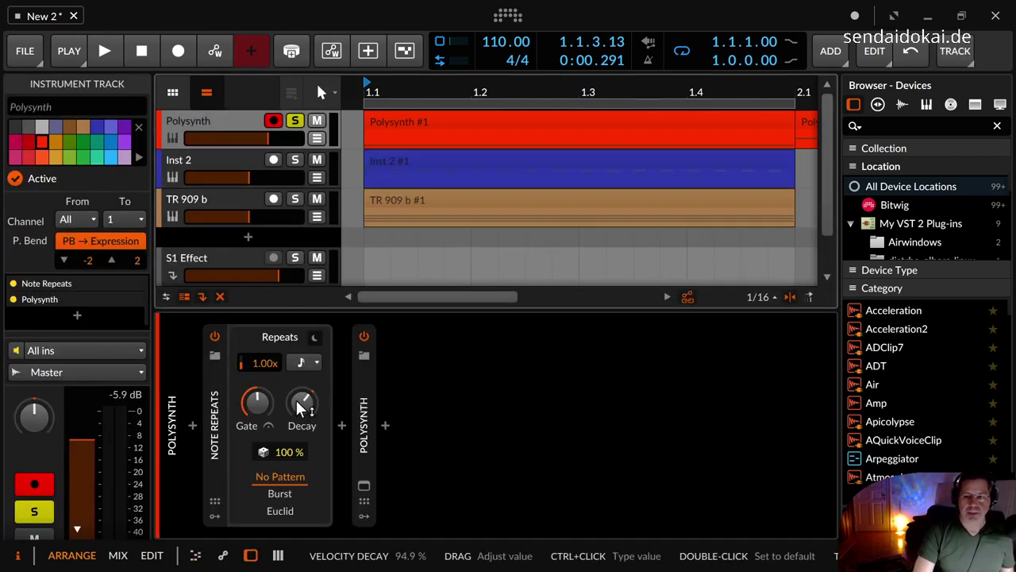
drag(301, 406, 302, 397)
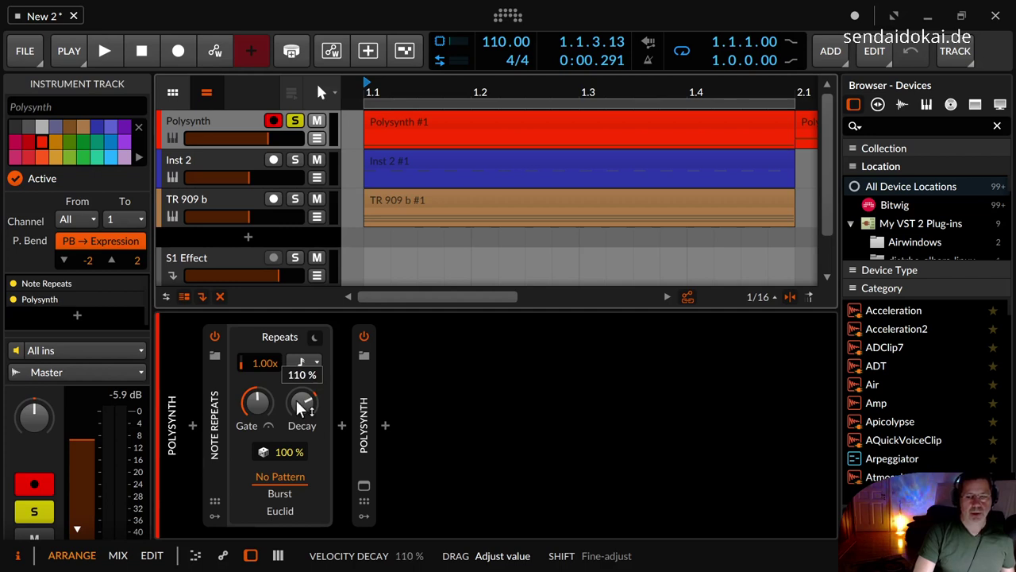
Lower the velocity of the long G2 note in the Polysynth #1 clip to about 11.9 % and return to the device view
click(403, 124)
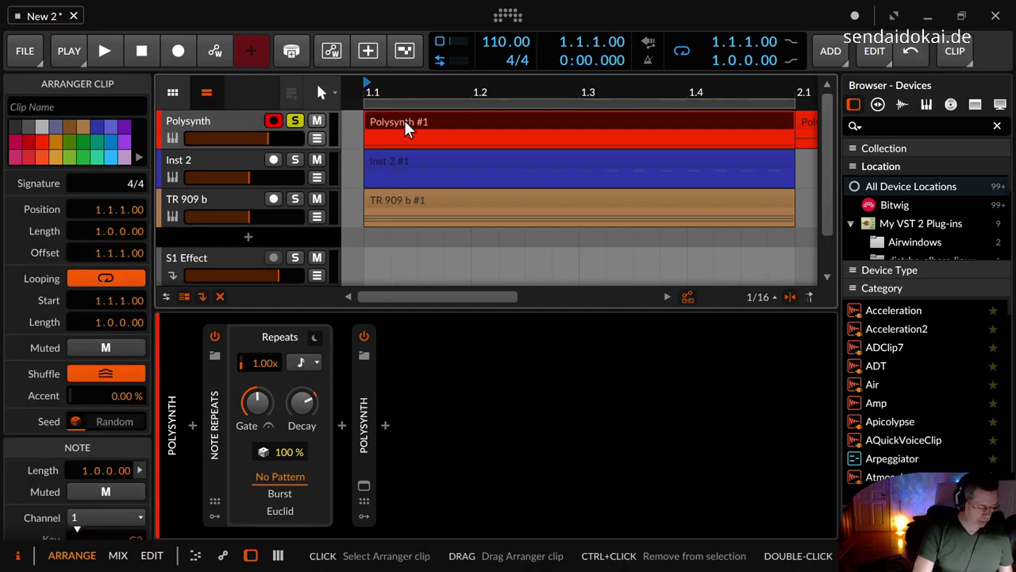
double_click(404, 121)
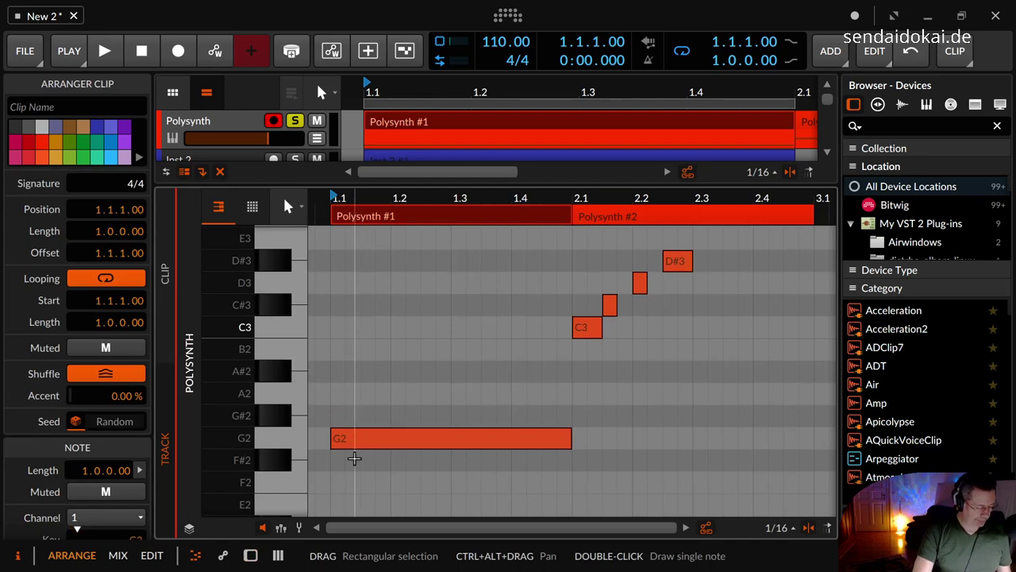
key(v)
drag(333, 445, 331, 503)
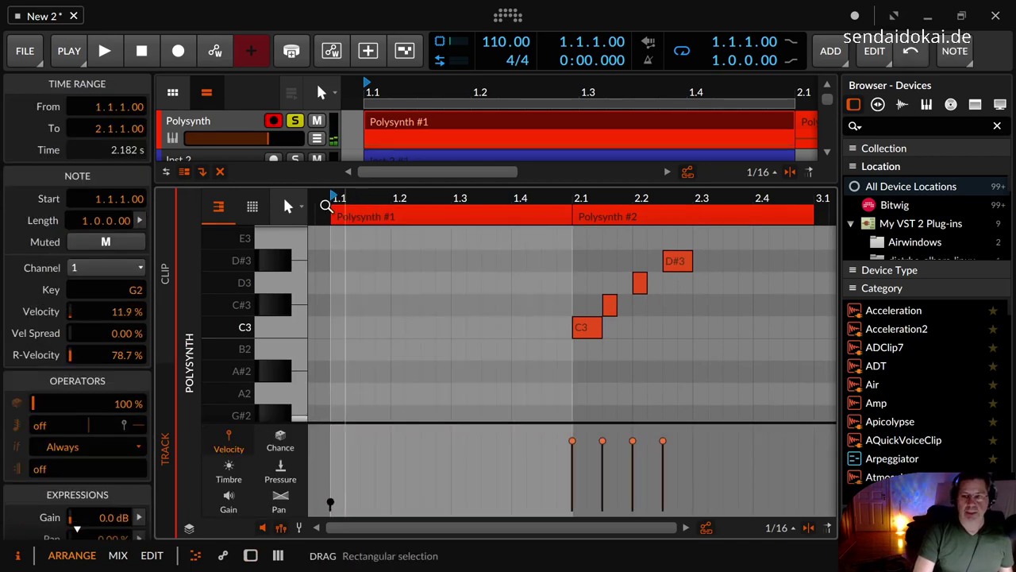
key(d)
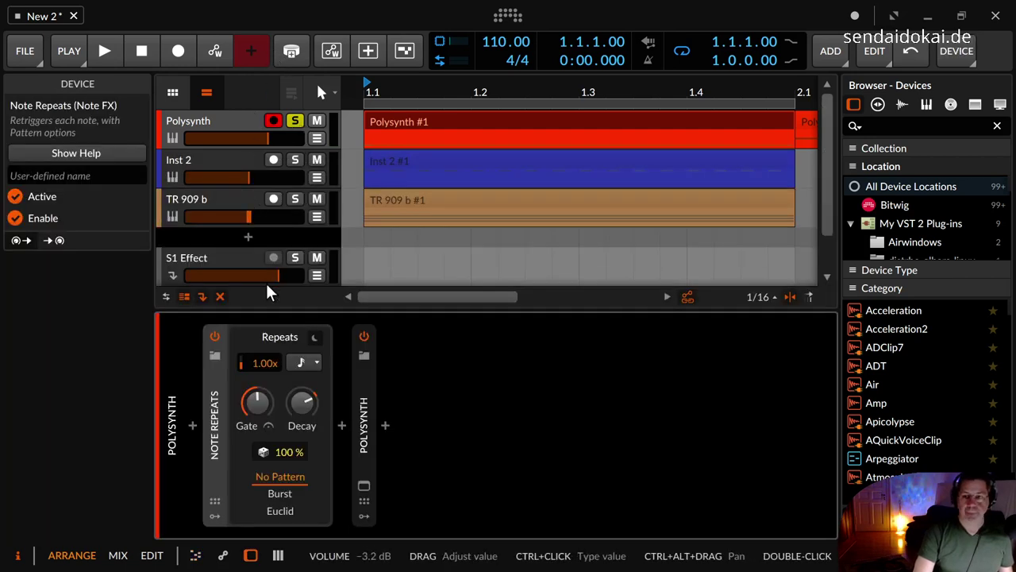
drag(306, 402, 306, 403)
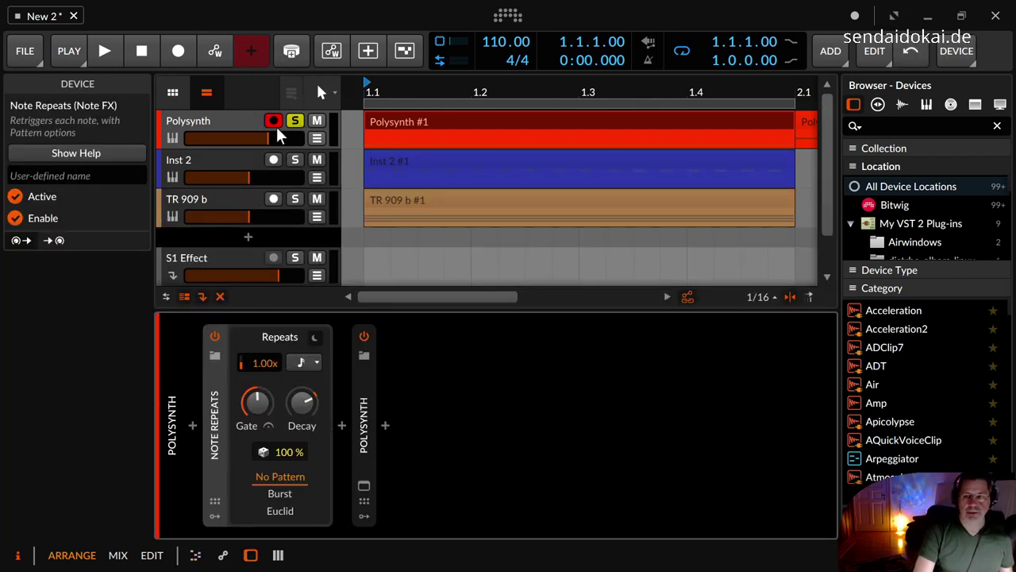
Clear the Inst 2 #1 clip of its notes and record the repeats with the 110 % velocity decay into it
click(412, 158)
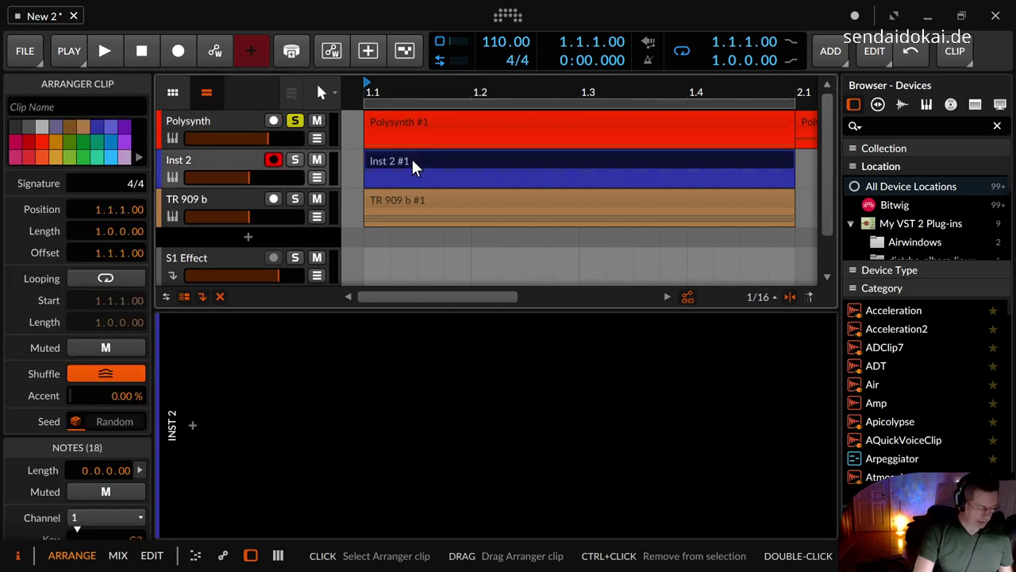
double_click(411, 163)
click(344, 352)
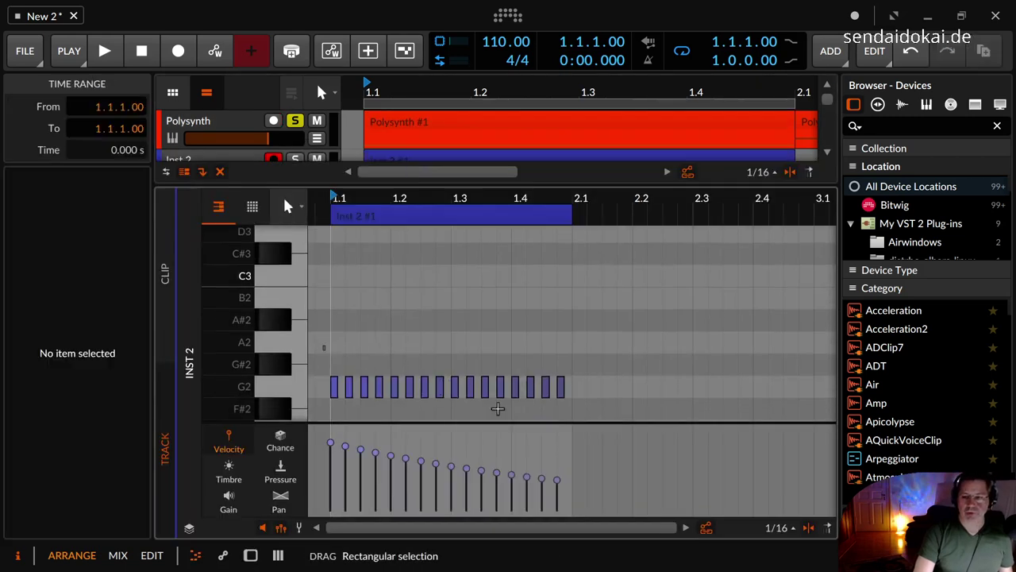
drag(497, 408, 585, 410)
key(Delete)
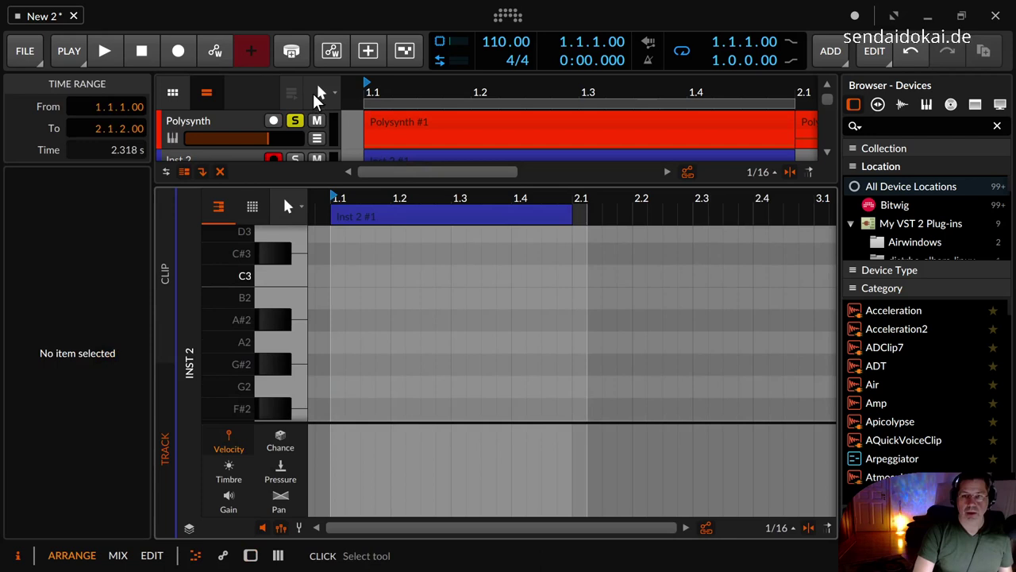
click(181, 52)
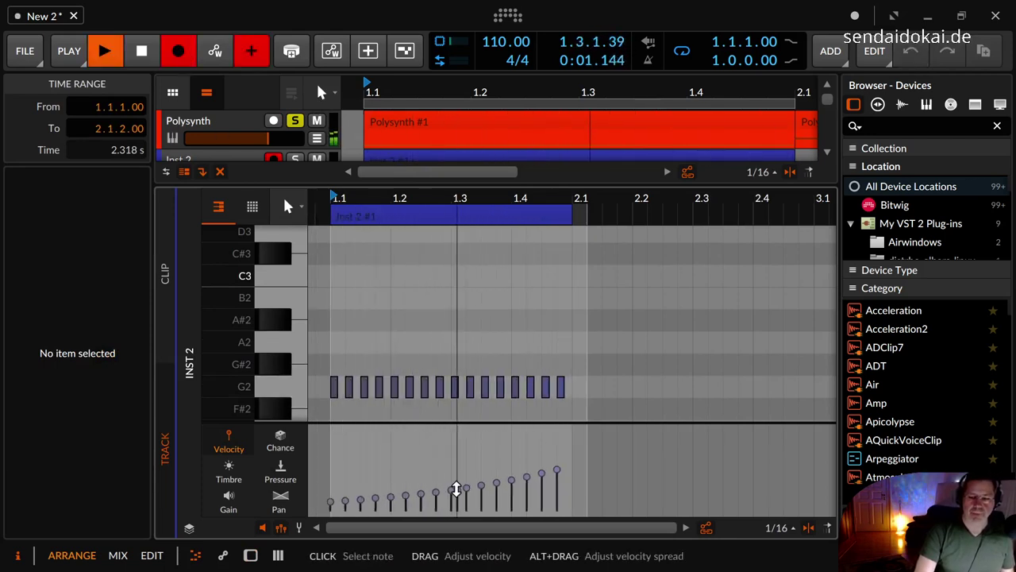
key(space)
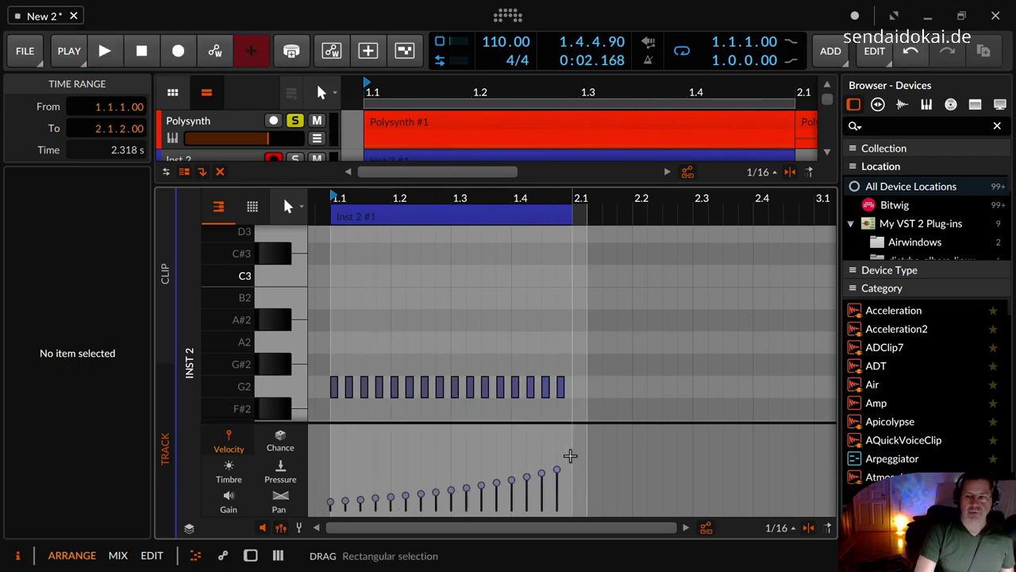
Show the Polysynth track's devices and reset the Note Repeats velocity decay
key(d)
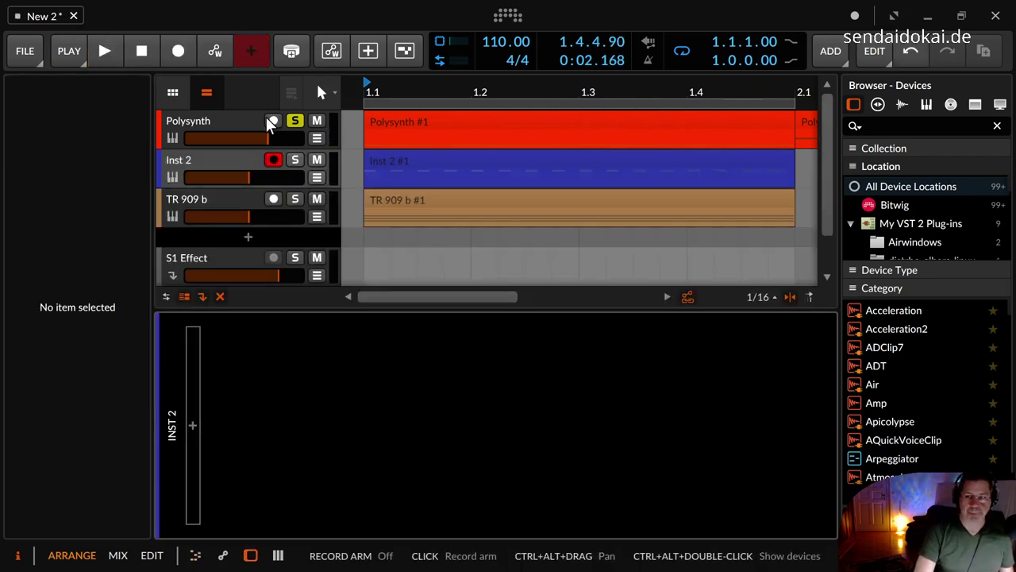
click(246, 115)
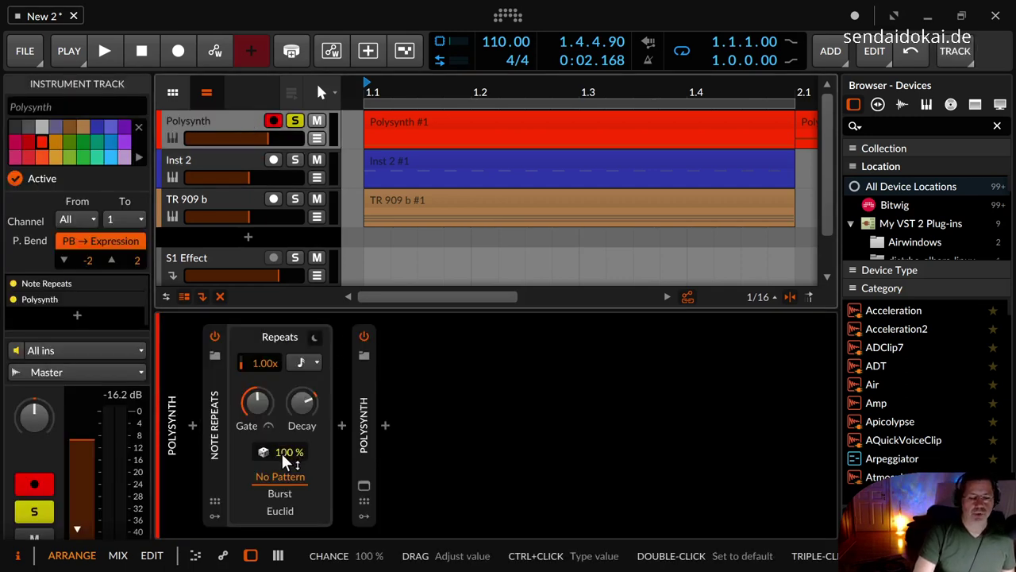
ctrl+click(307, 404)
key(Escape)
Audition the Note Repeats with the chance lowered to about 25.1 % and return the chance to 100 %
drag(290, 449, 291, 455)
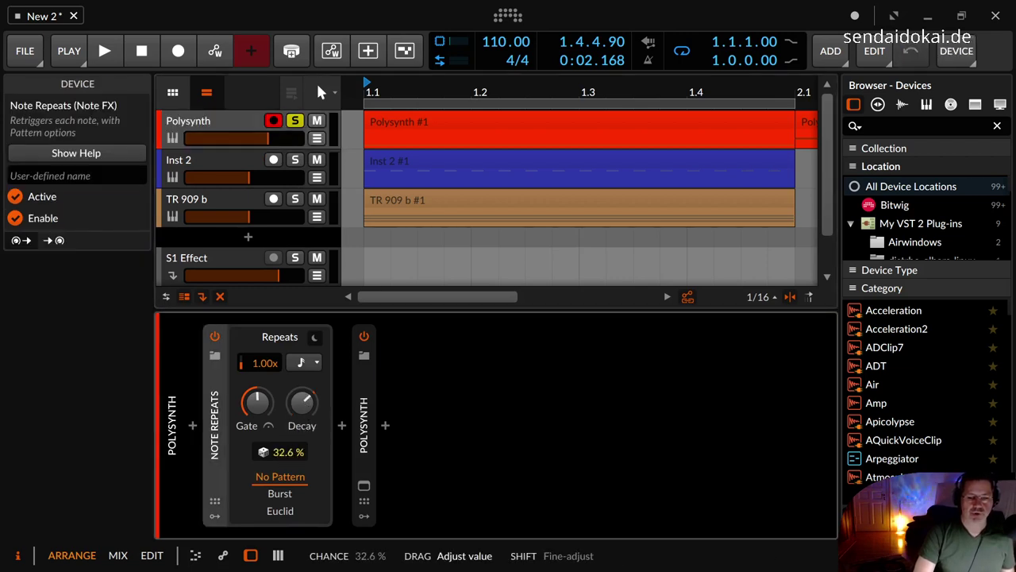
drag(281, 448, 281, 449)
key(space)
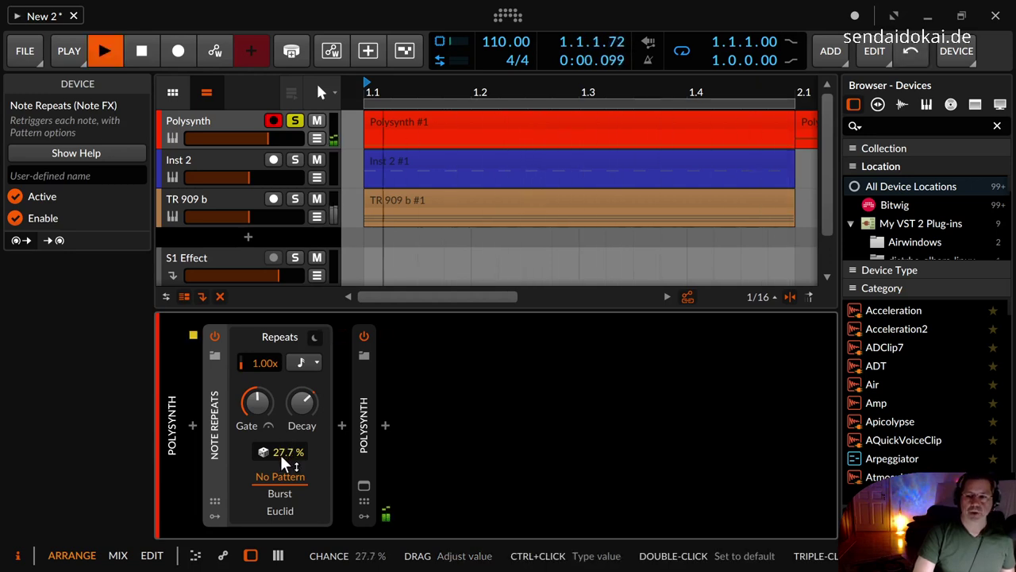
drag(281, 451, 281, 449)
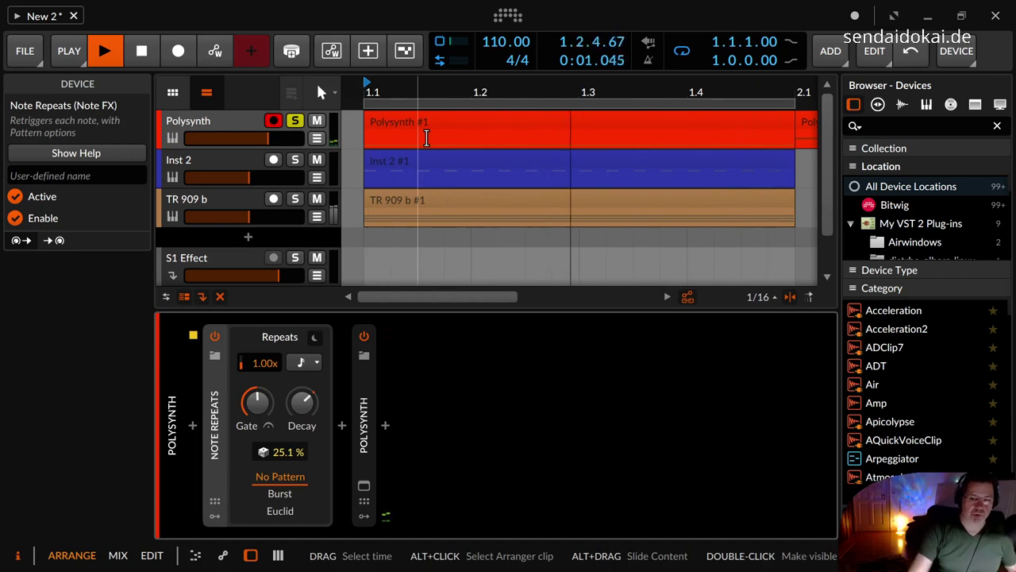
triple_click(286, 450)
key(Return)
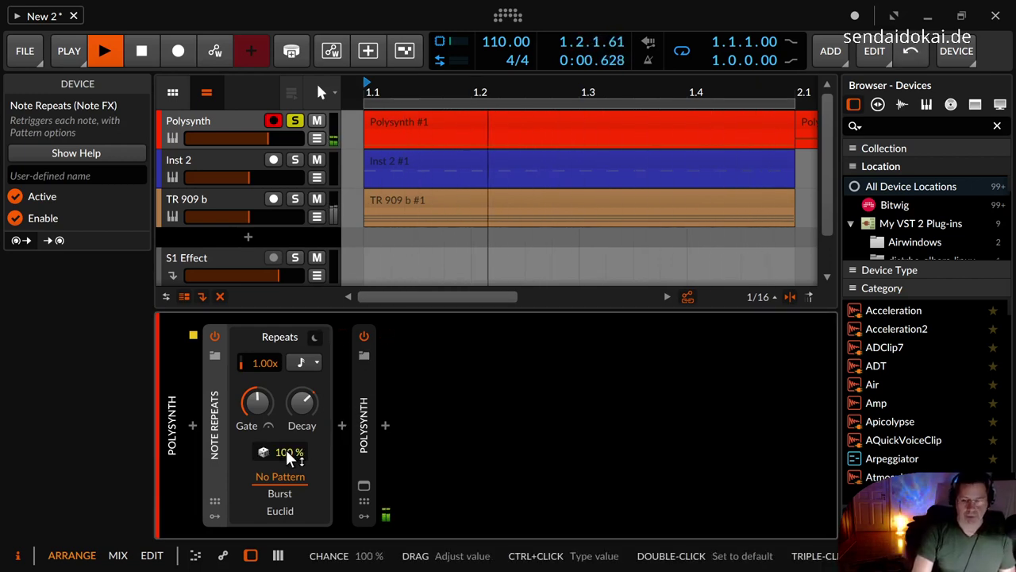
key(space)
Switch the Note Repeats pattern mode to Burst and set the pattern density to about 24.9 %
click(279, 491)
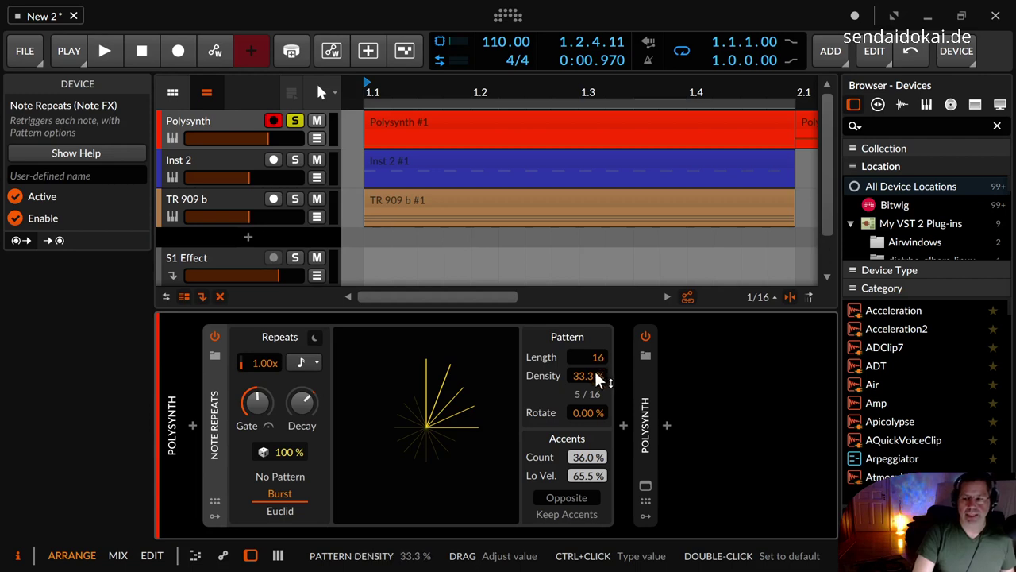
drag(597, 376, 600, 382)
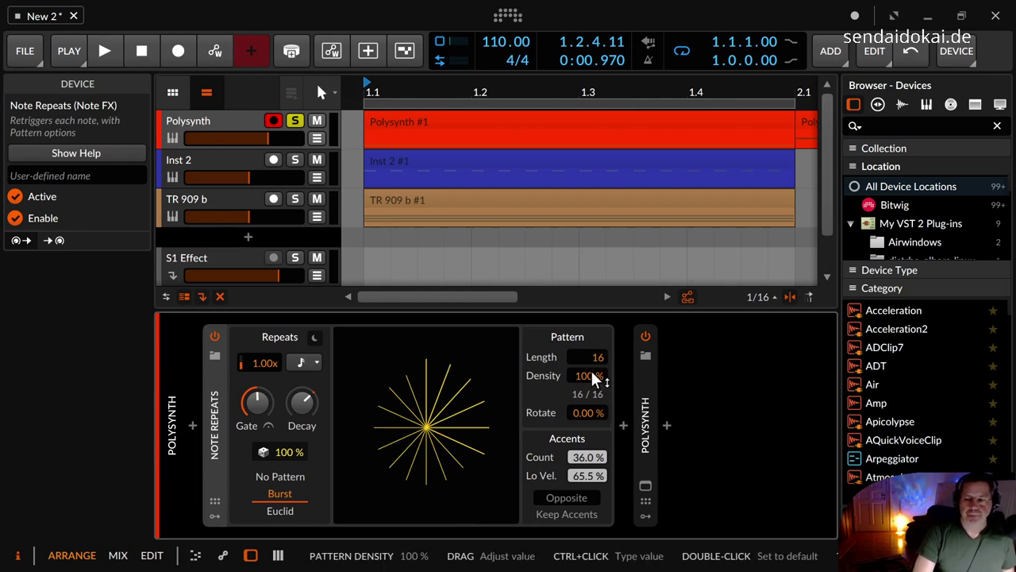
drag(595, 379, 595, 421)
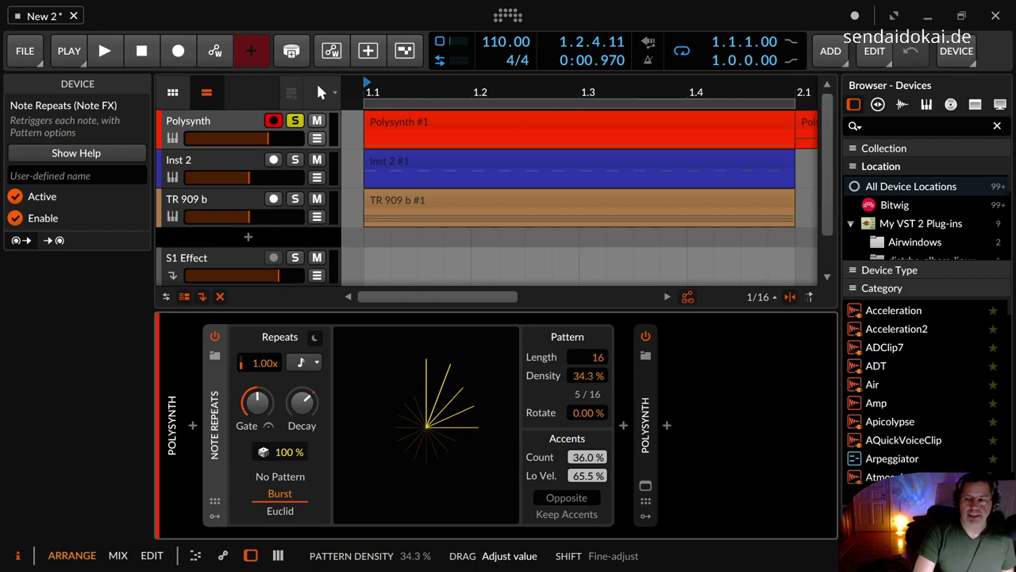
drag(596, 421, 595, 421)
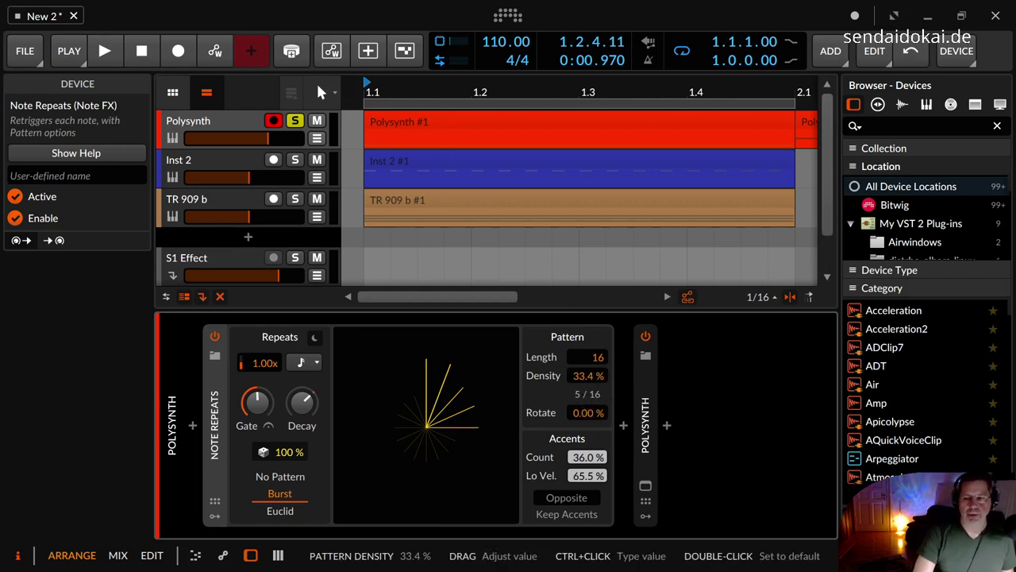
drag(588, 376, 557, 398)
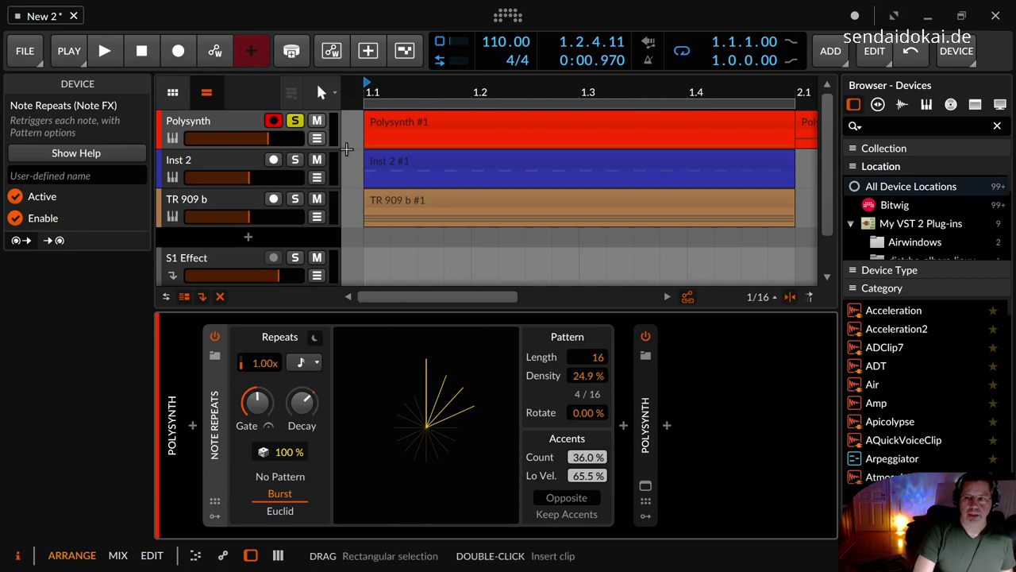
Audition the burst pattern with its rotation raised to about 30.9 % and reset the rotation to 0 %
key(space)
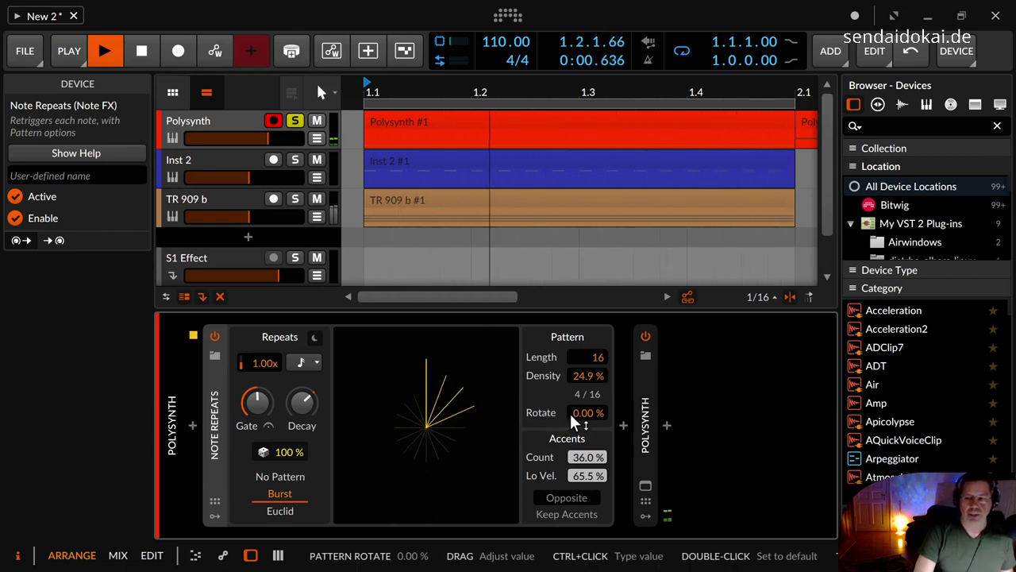
drag(569, 412, 570, 325)
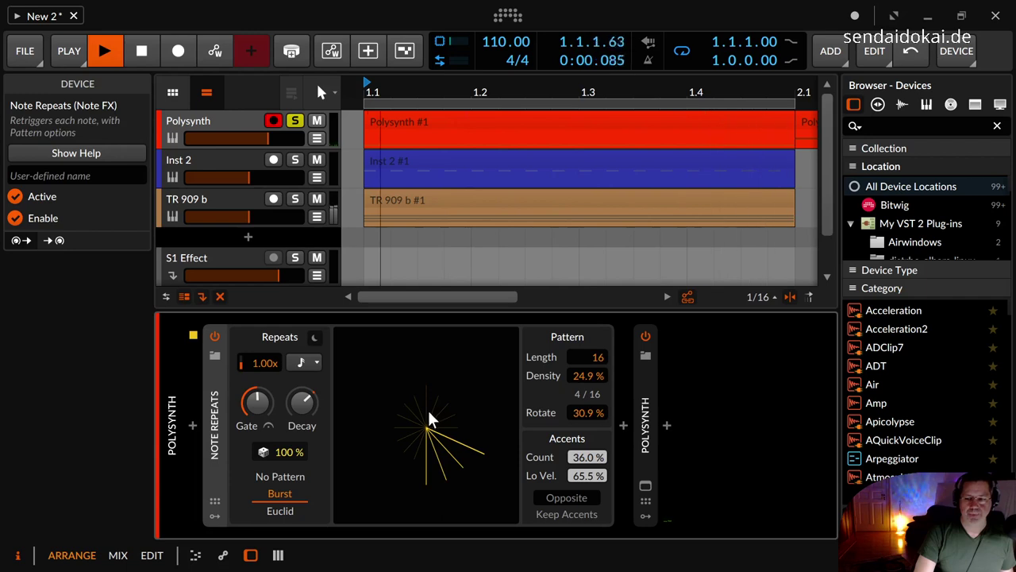
key(space)
key(space)
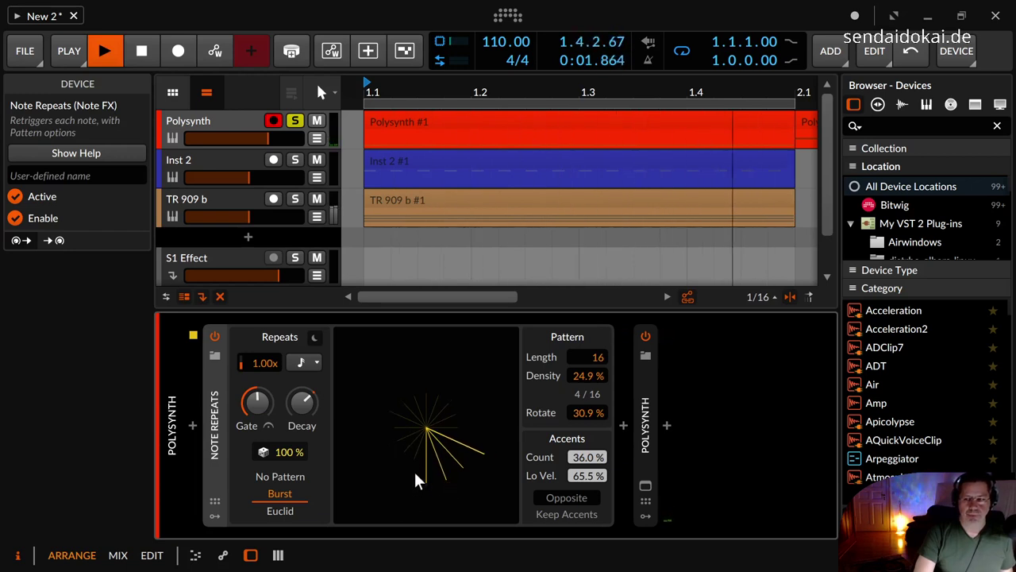
key(space)
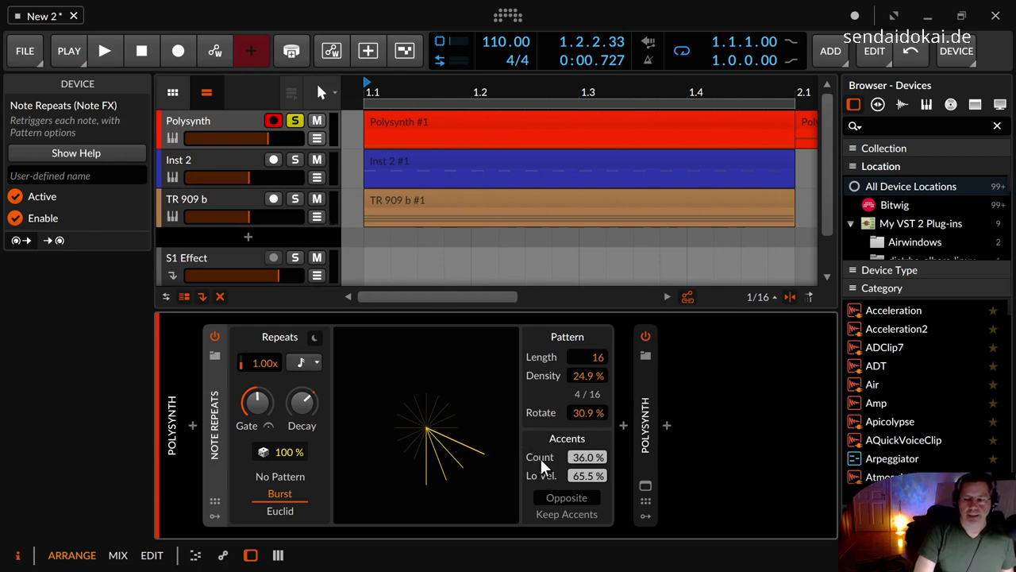
double_click(584, 411)
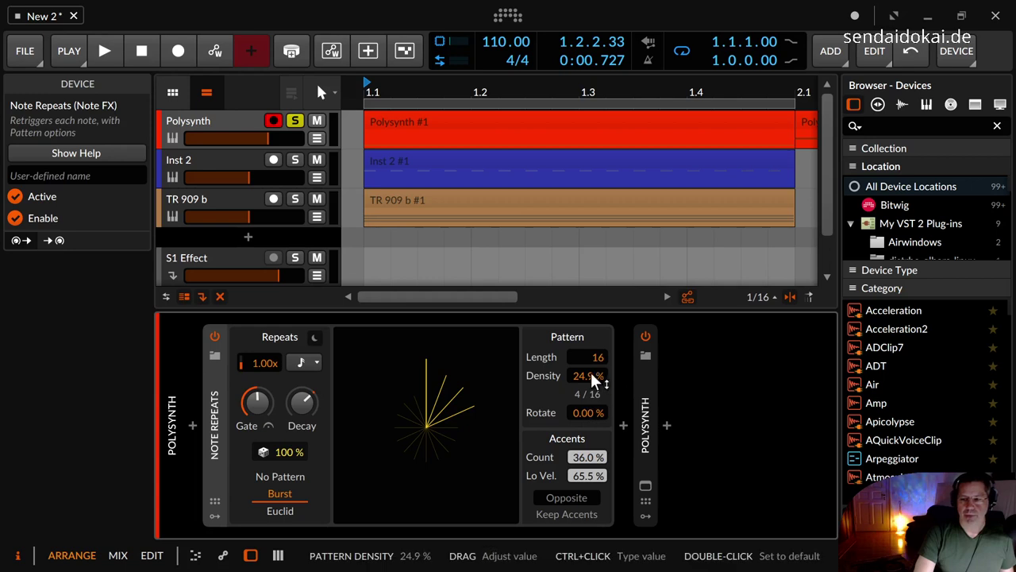
Set the burst density to about 35.4 %, the accent count to 26.6 % and the low velocity to 30.9 %, auditioning the result
drag(596, 378, 596, 361)
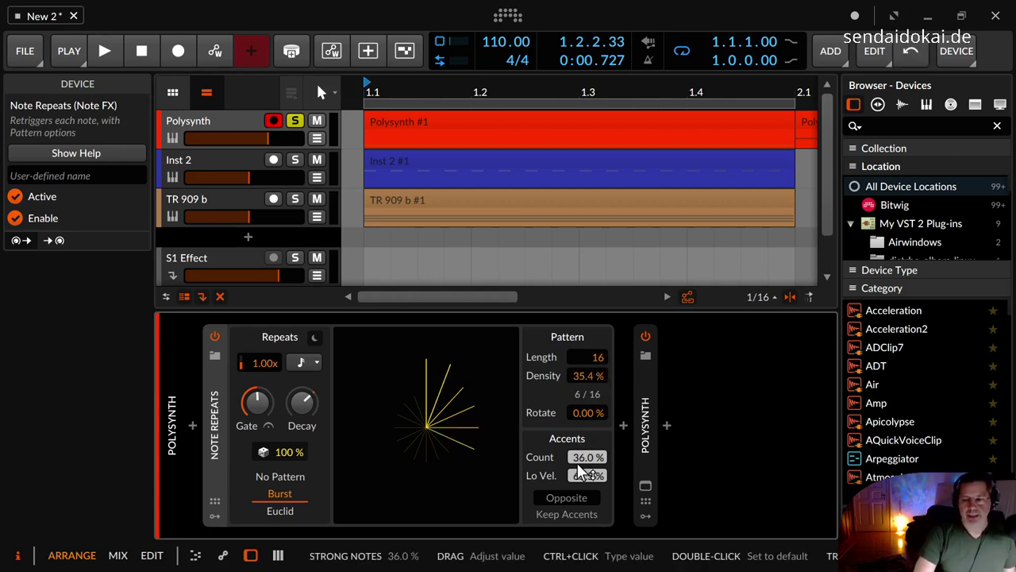
drag(583, 457, 583, 454)
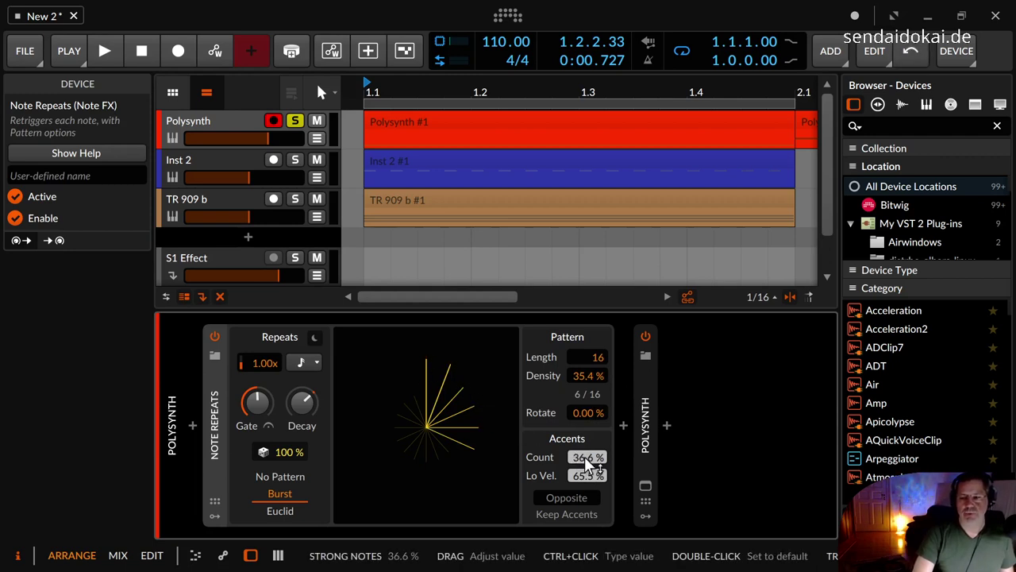
mouse_move(590, 456)
mouse_down()
mouse_move(589, 517)
mouse_move(590, 397)
mouse_move(588, 484)
mouse_move(588, 441)
mouse_move(587, 470)
mouse_up()
key(space)
key(space)
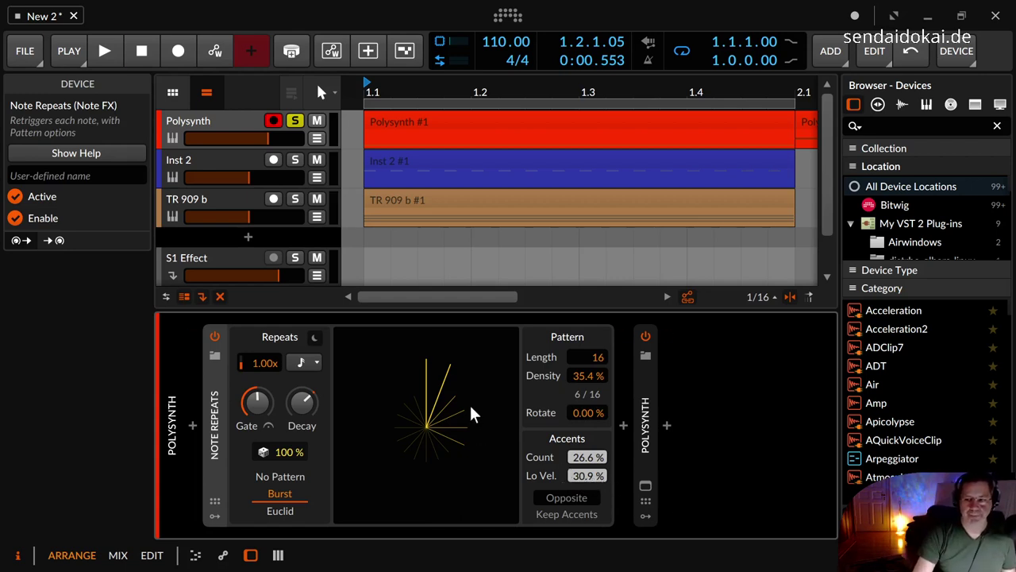
key(space)
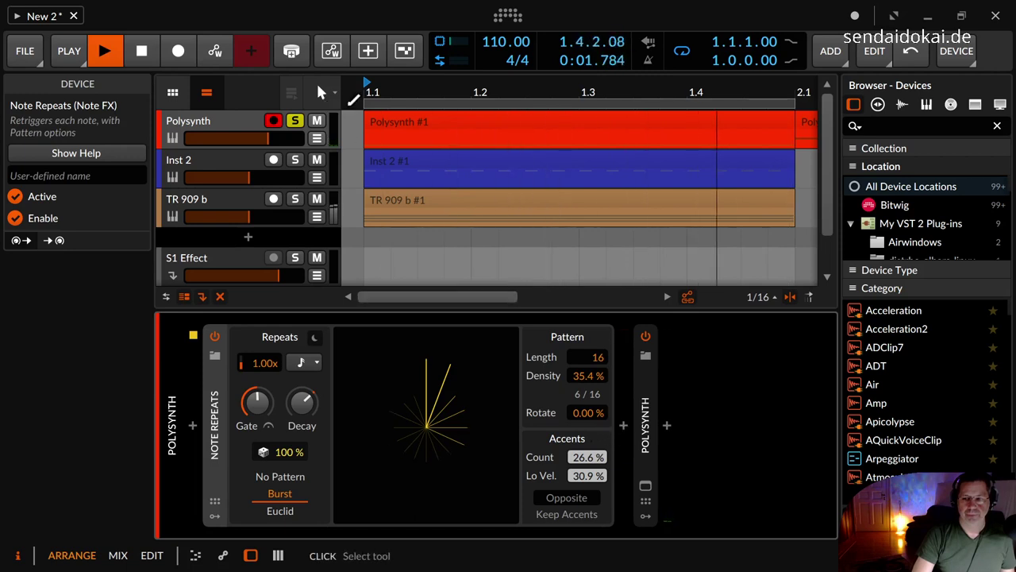
Raise the velocity of the long G2 note in the Polysynth #1 clip to about 93.1 % and return to the device view
double_click(387, 127)
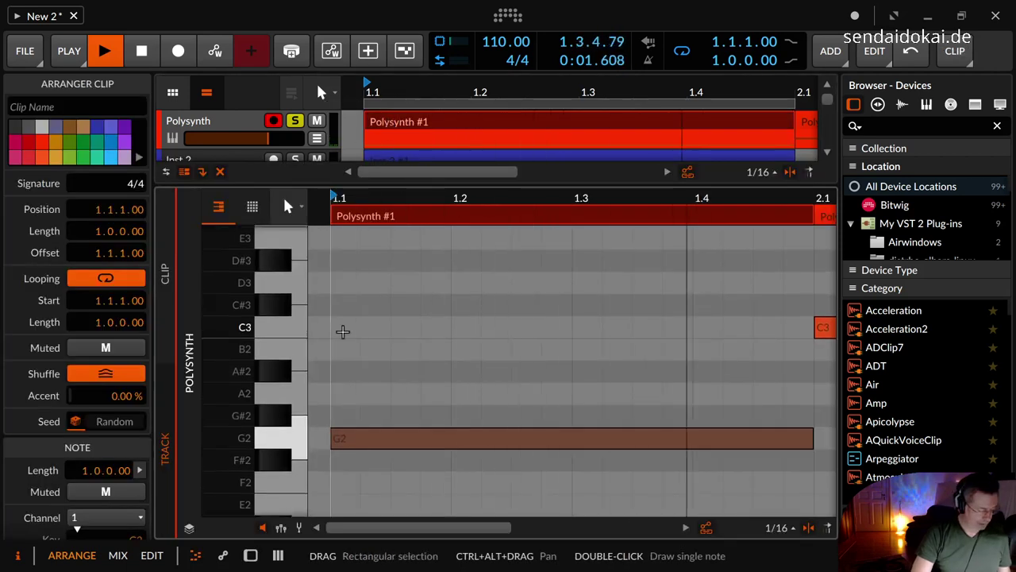
key(space)
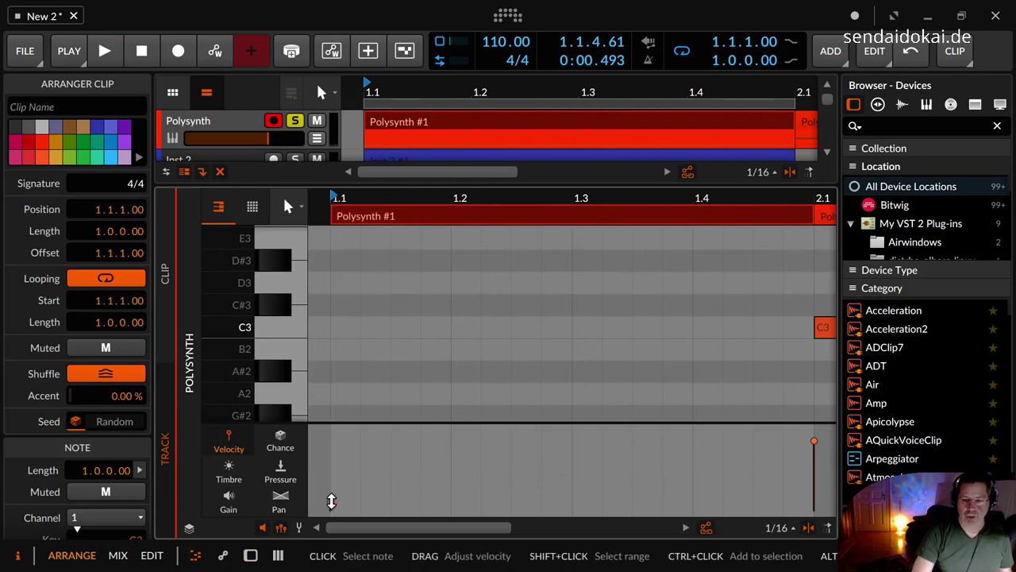
drag(332, 500, 316, 382)
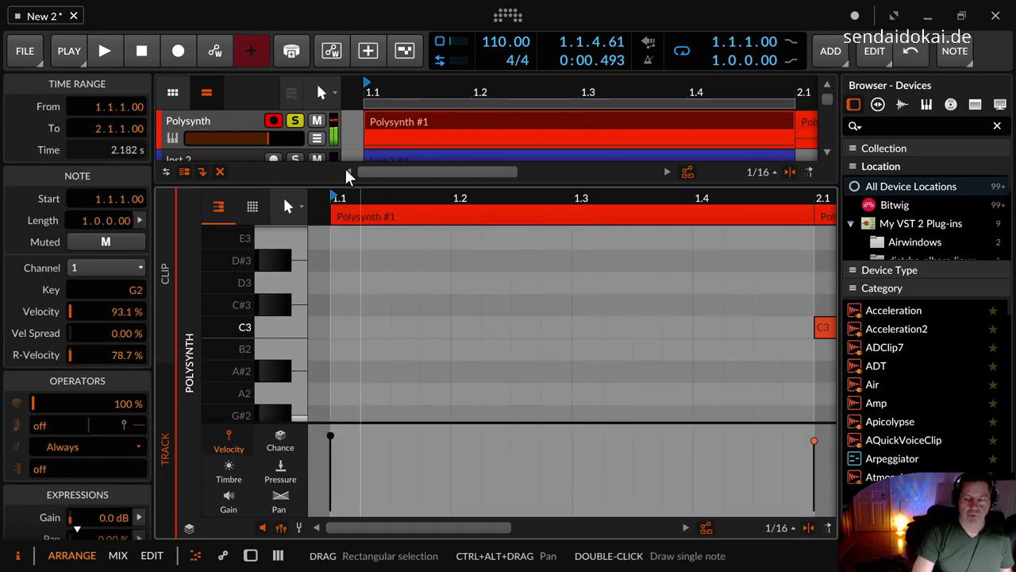
key(d)
Set the pattern density to about 37.1 % and the accent count to about 46.9 % while auditioning the burst
key(space)
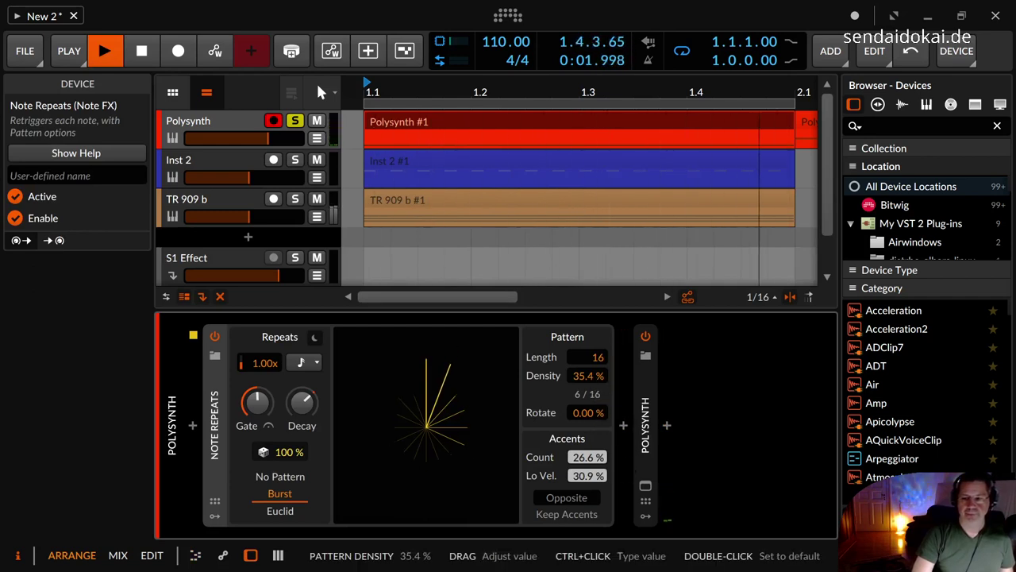
mouse_move(592, 376)
mouse_down()
mouse_move(592, 367)
mouse_move(588, 379)
mouse_up()
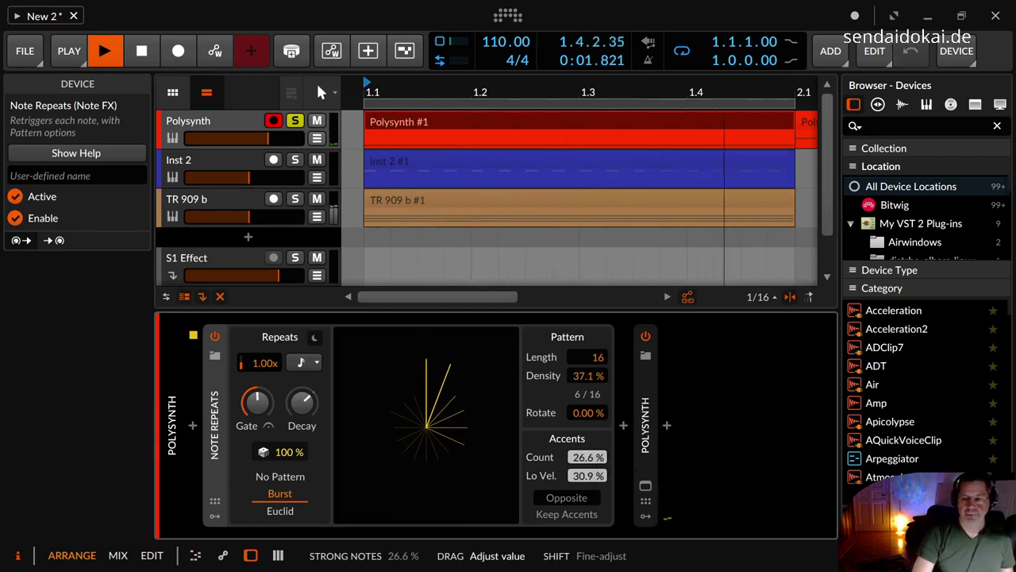
drag(587, 457, 588, 437)
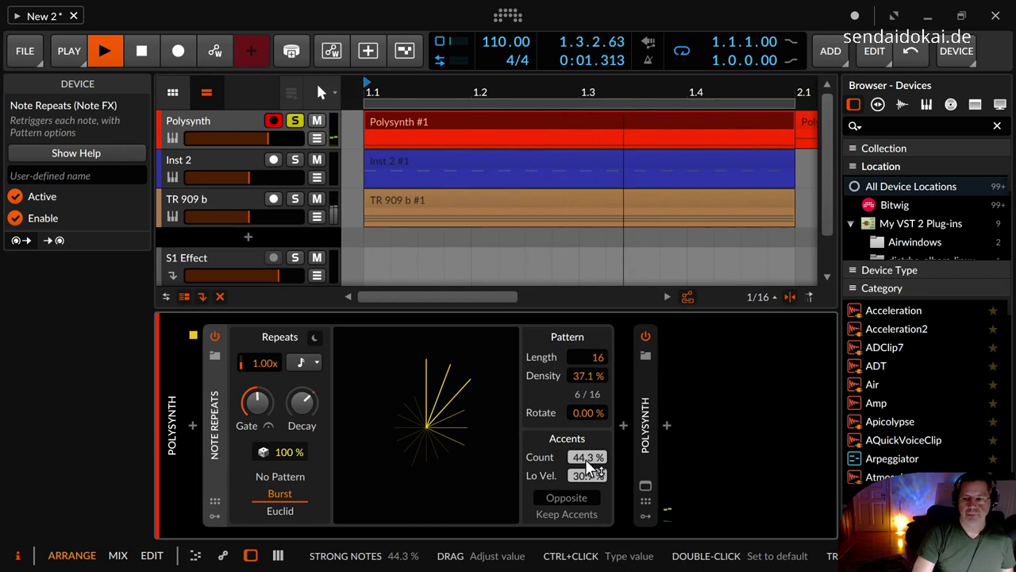
drag(585, 459, 586, 448)
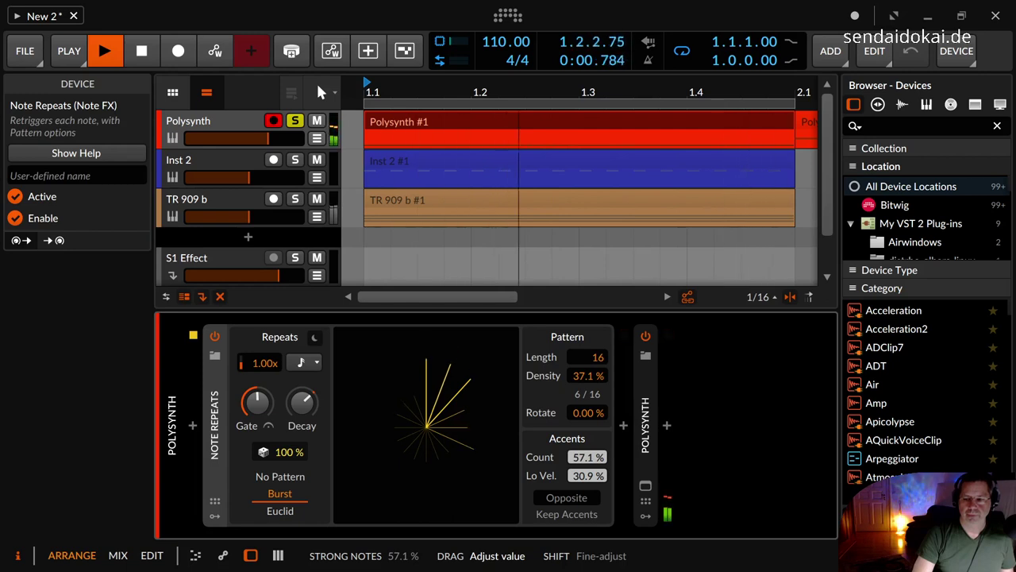
mouse_move(585, 448)
mouse_down()
mouse_move(585, 436)
mouse_move(584, 459)
mouse_up()
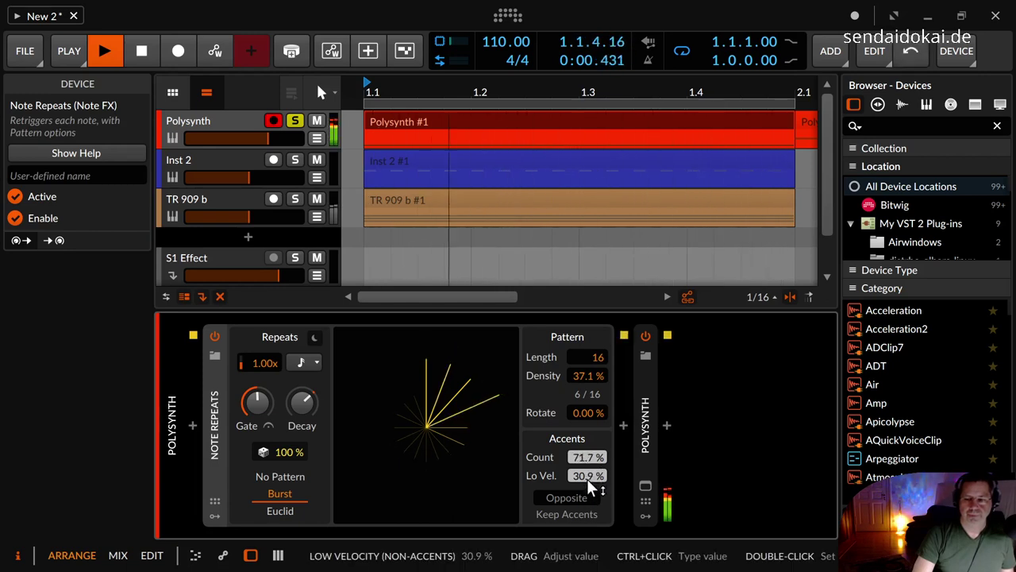
drag(588, 457, 588, 477)
key(space)
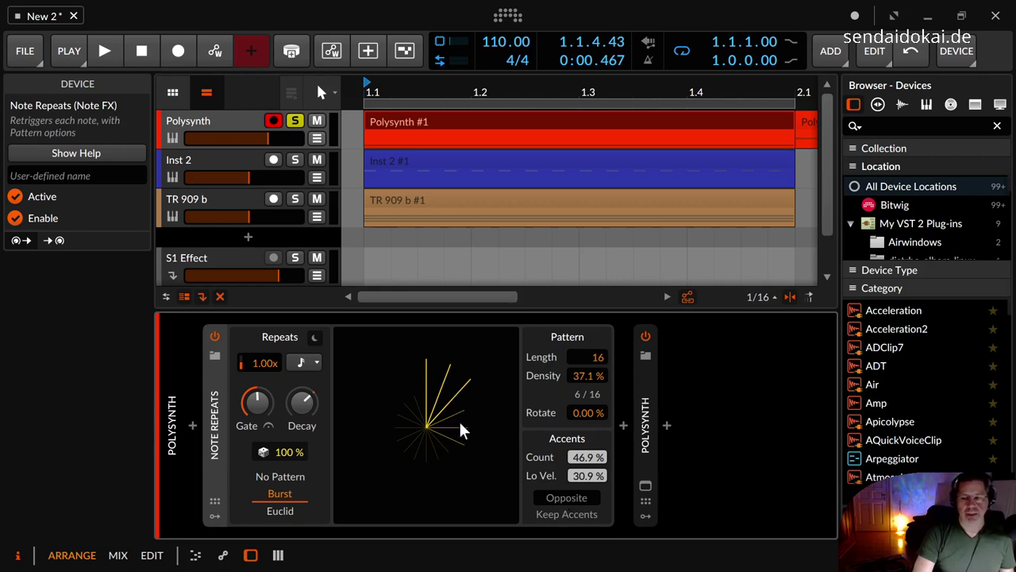
Try the Opposite accent option, raise the low velocity to about 44.6 %, and leave Opposite switched off
click(565, 494)
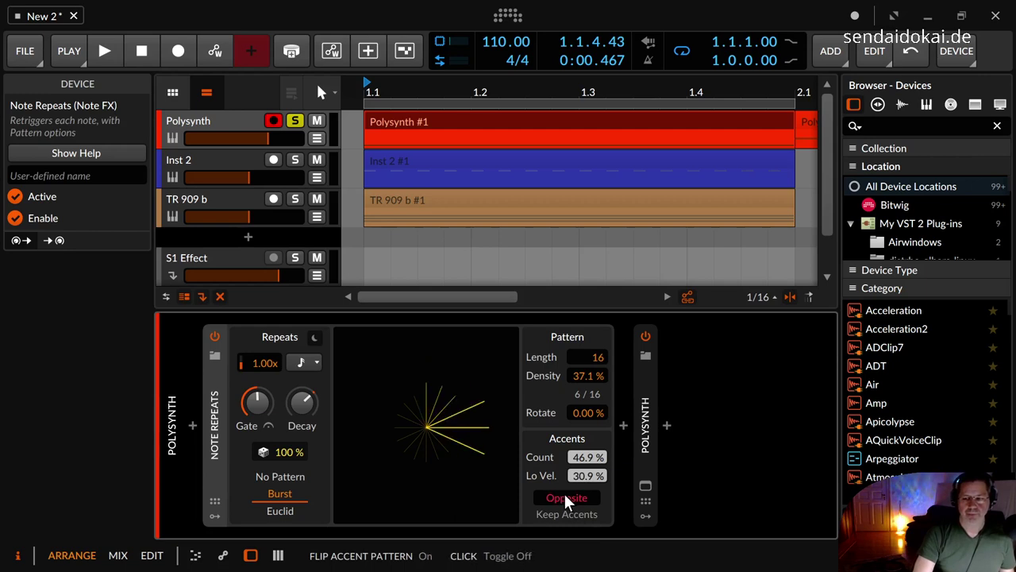
drag(576, 472, 575, 464)
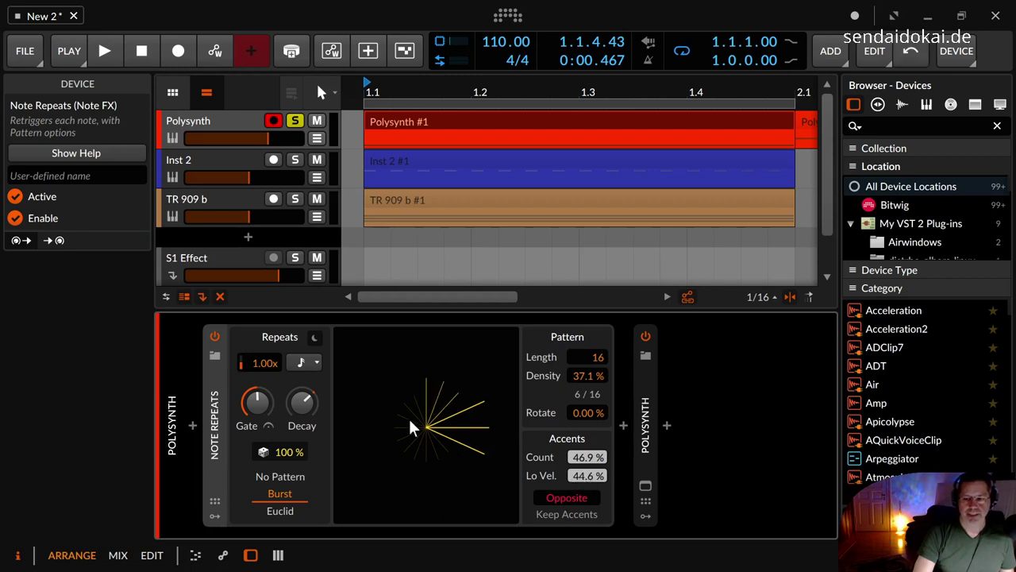
click(570, 497)
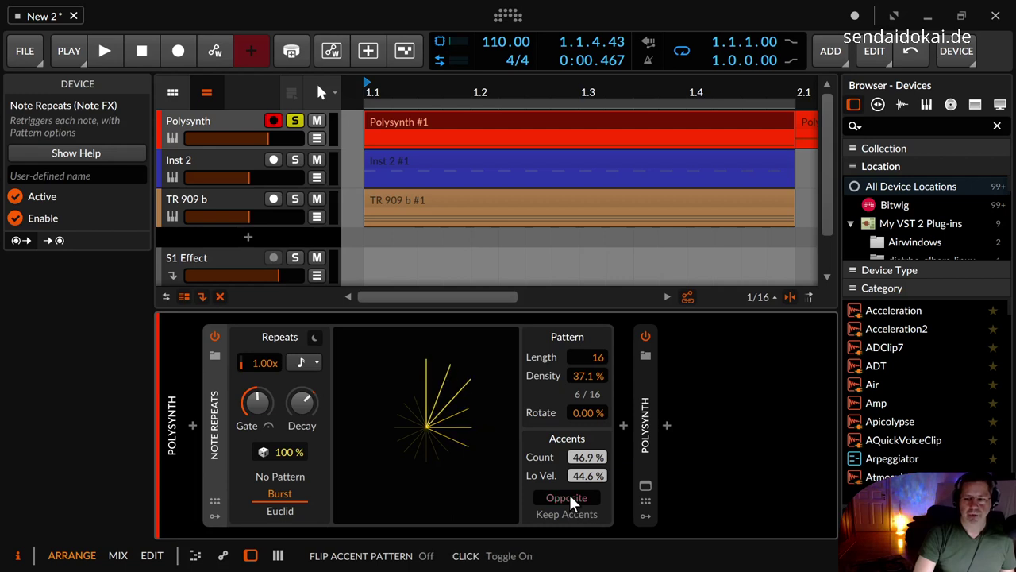
click(570, 497)
click(570, 496)
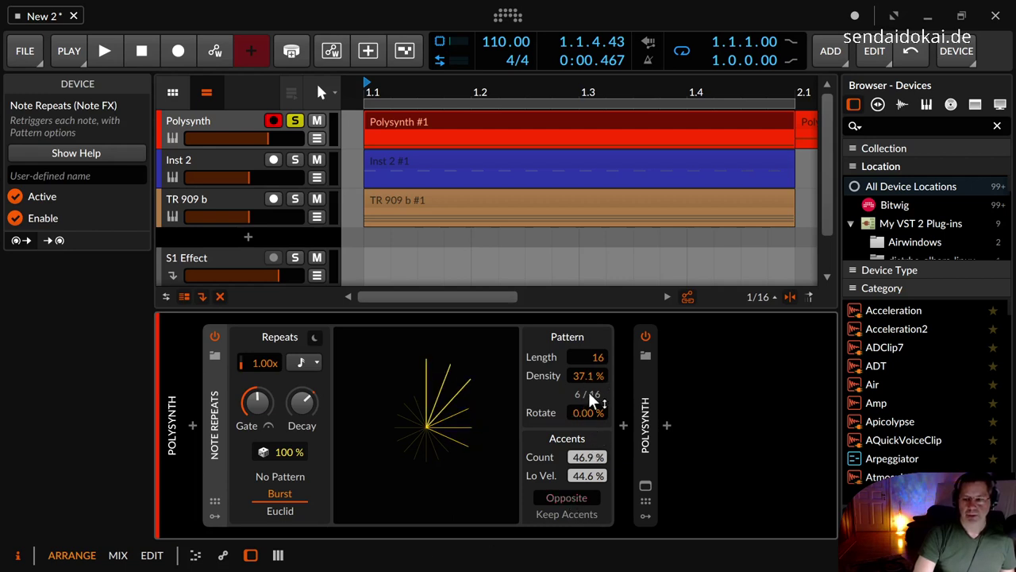
Set the pattern density to about 69.7 %, the accent count to 28.6 % and the low velocity to 33.8 %
mouse_move(584, 370)
mouse_down()
mouse_move(584, 332)
mouse_move(582, 383)
mouse_up()
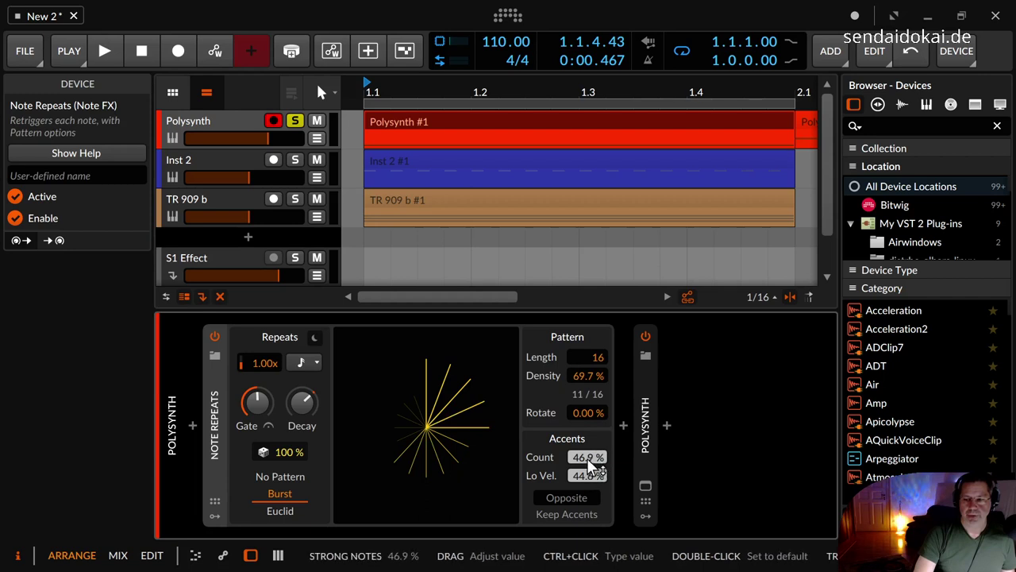
drag(586, 458, 583, 489)
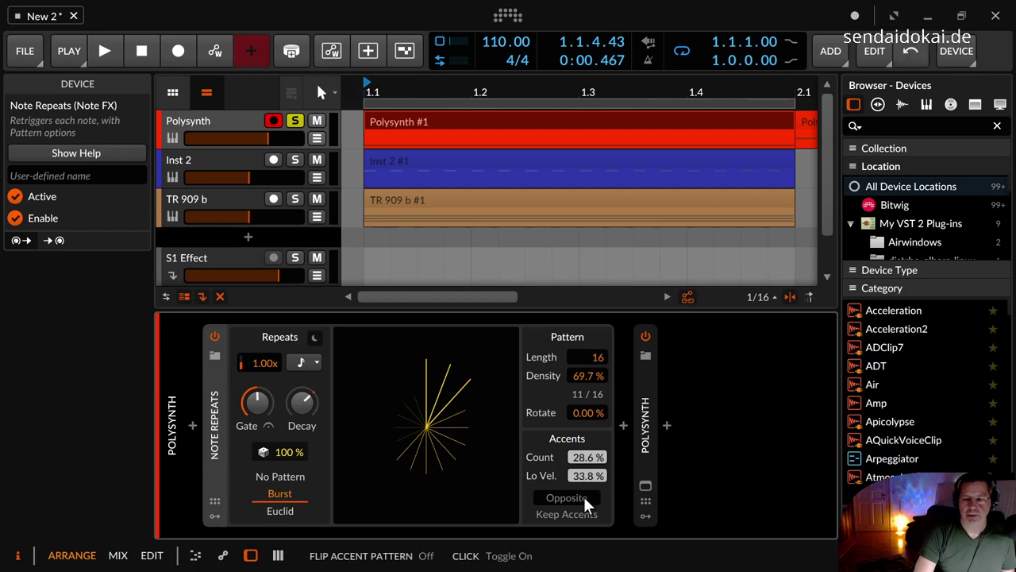
Compare the burst pattern with the Opposite accent option on and off, leaving it off
click(584, 496)
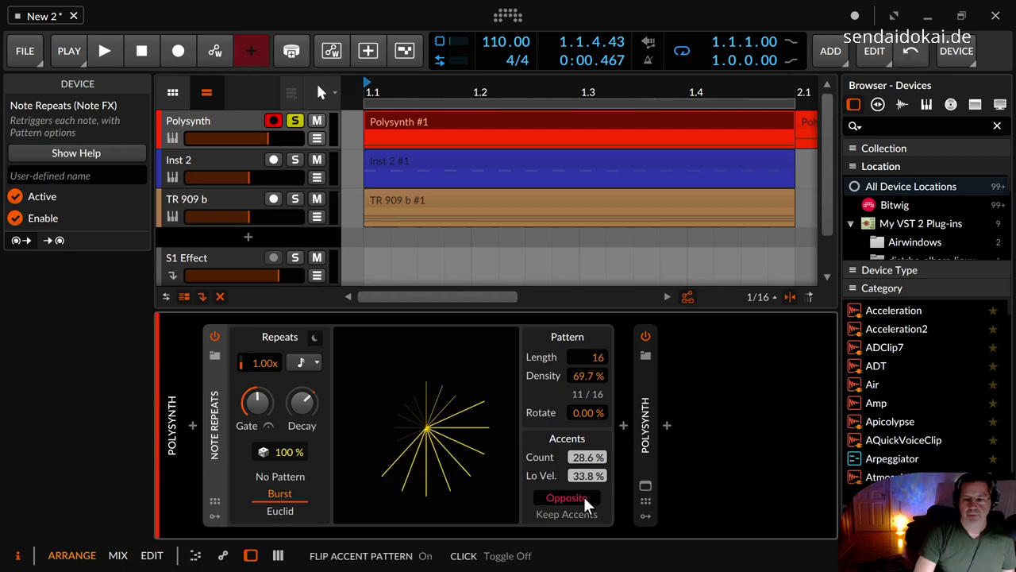
click(583, 496)
click(583, 496)
click(584, 496)
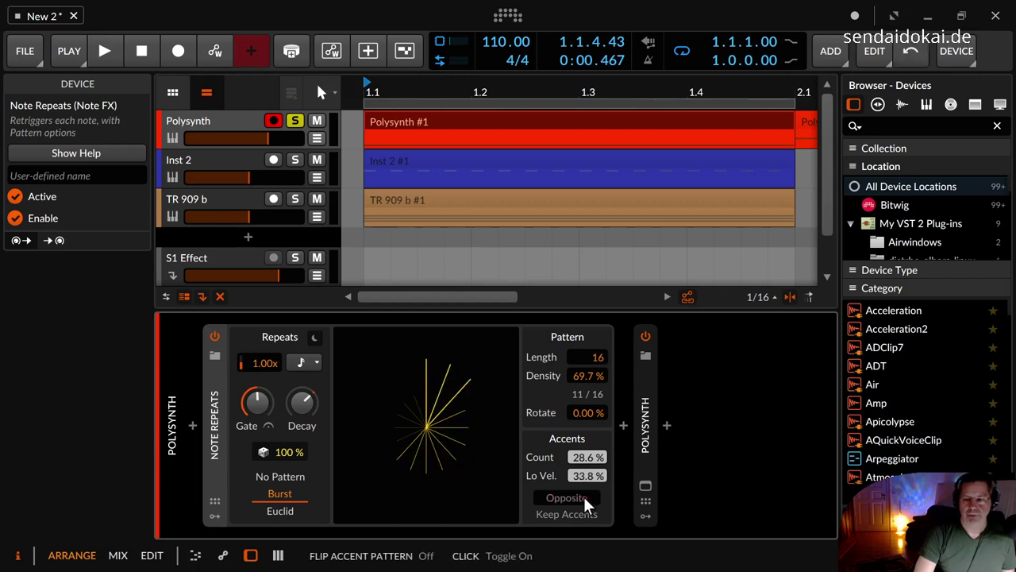
click(584, 496)
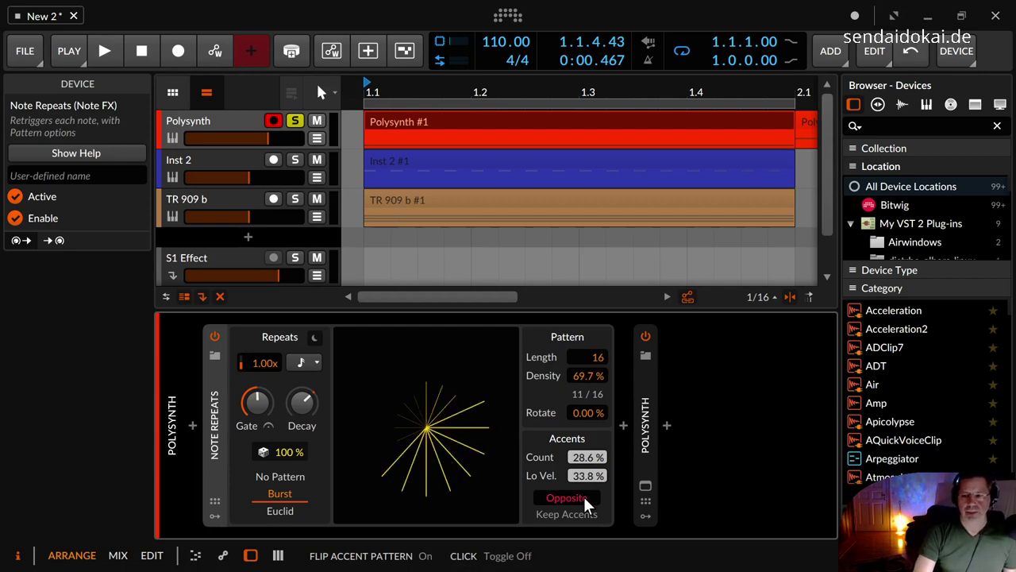
click(584, 496)
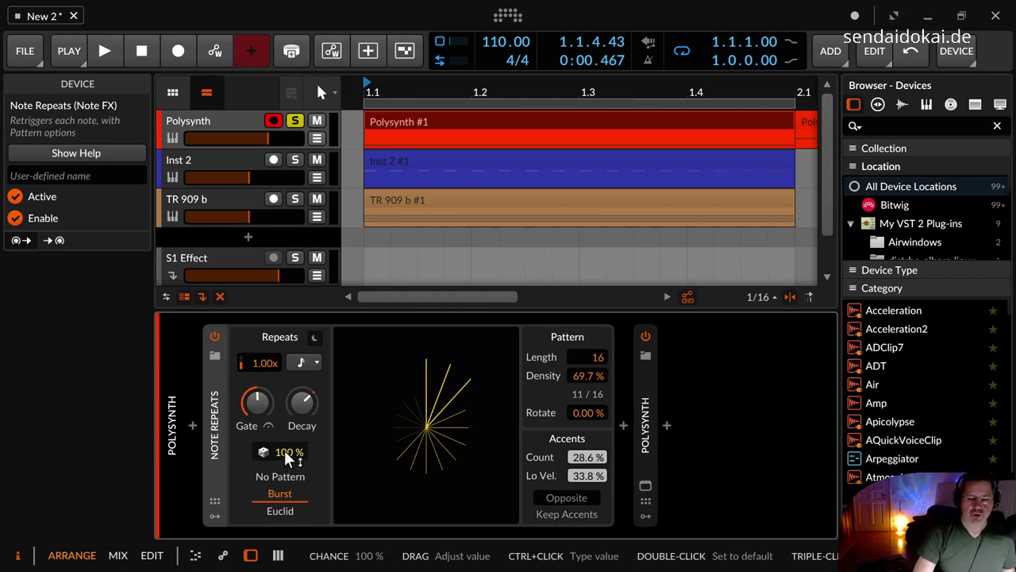
Enable Keep Accents and audition the burst with the chance lowered to about 8.57 % and raised to about 44.6 %
click(558, 515)
drag(283, 451, 284, 516)
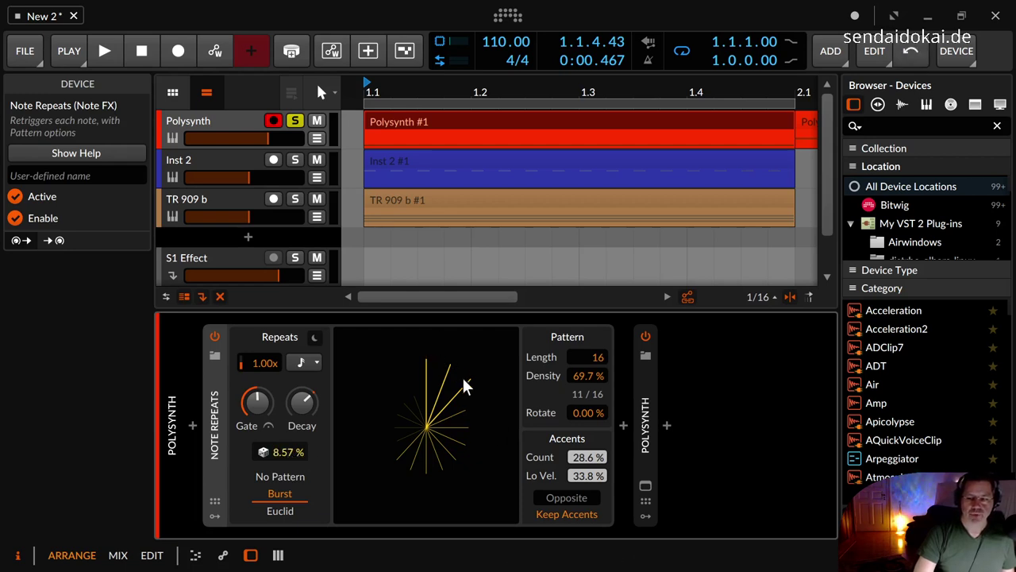
key(space)
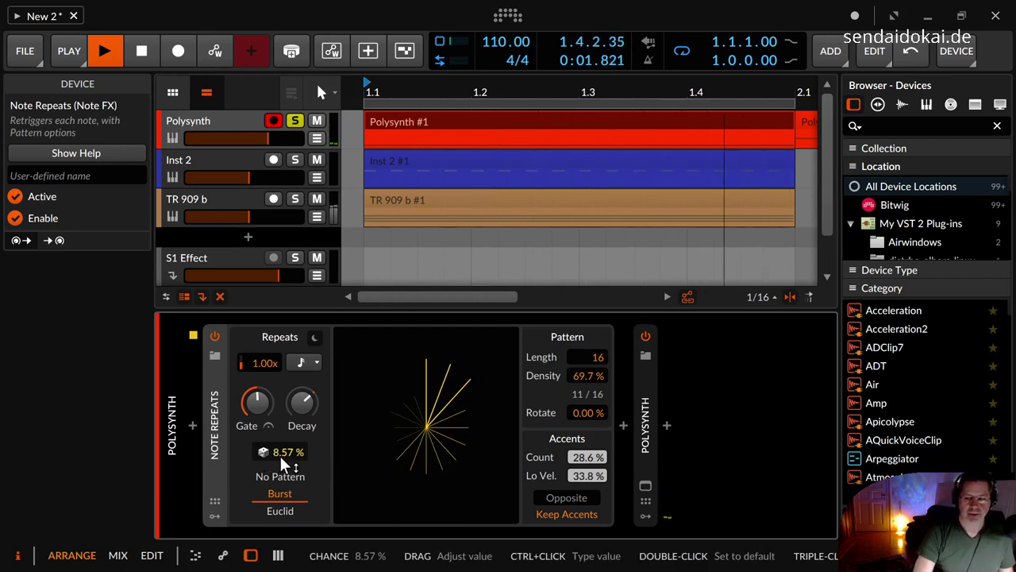
drag(289, 458, 292, 443)
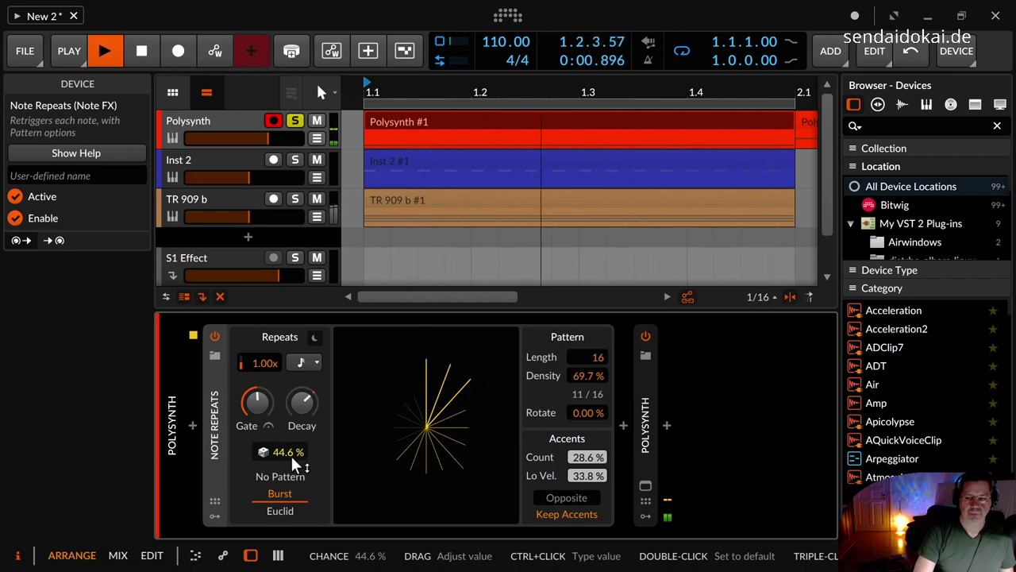
key(space)
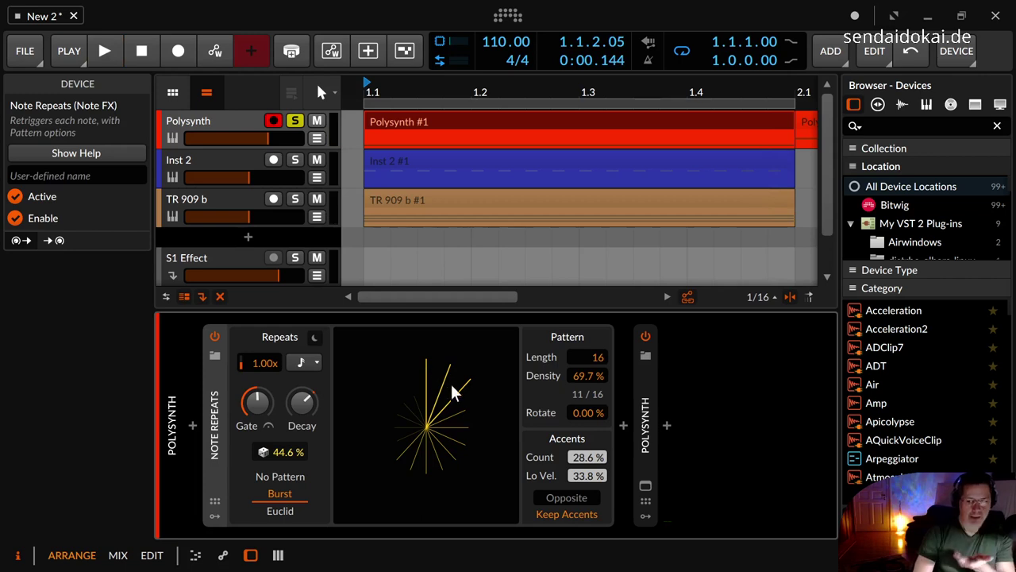
Reset the repeat chance to 100 % and switch to the Euclid pattern with Keep Accents off
double_click(299, 448)
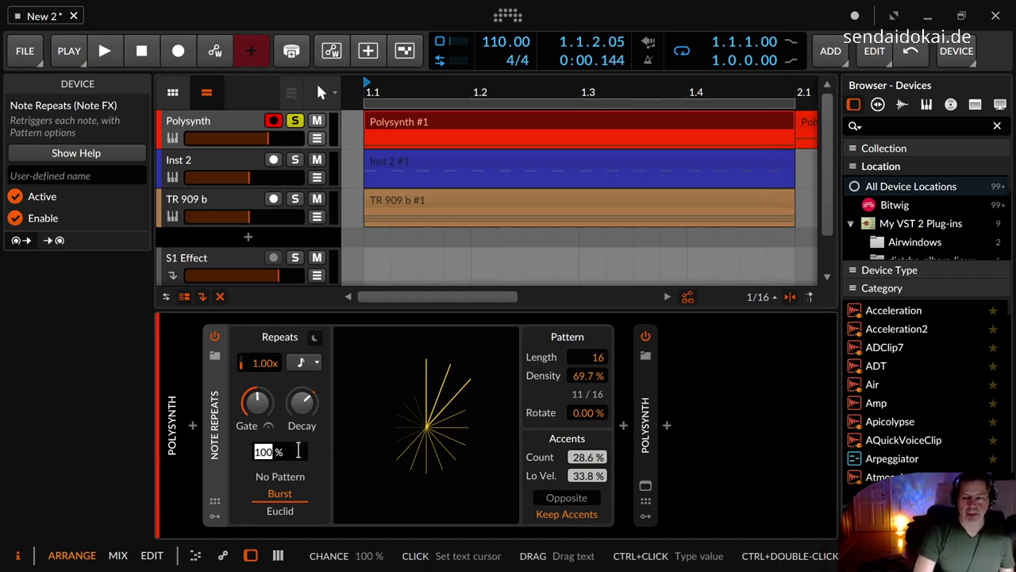
key(Return)
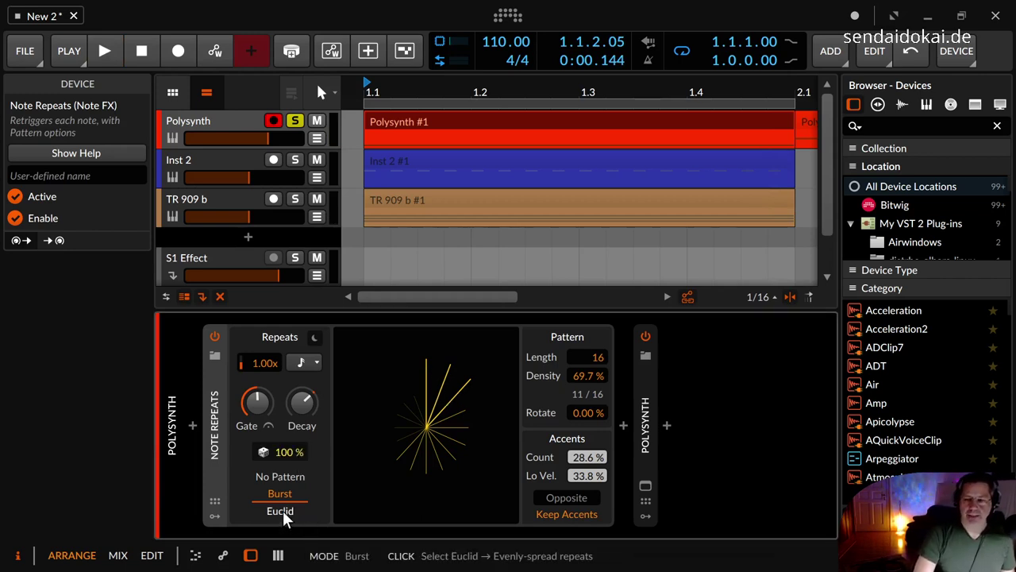
click(282, 510)
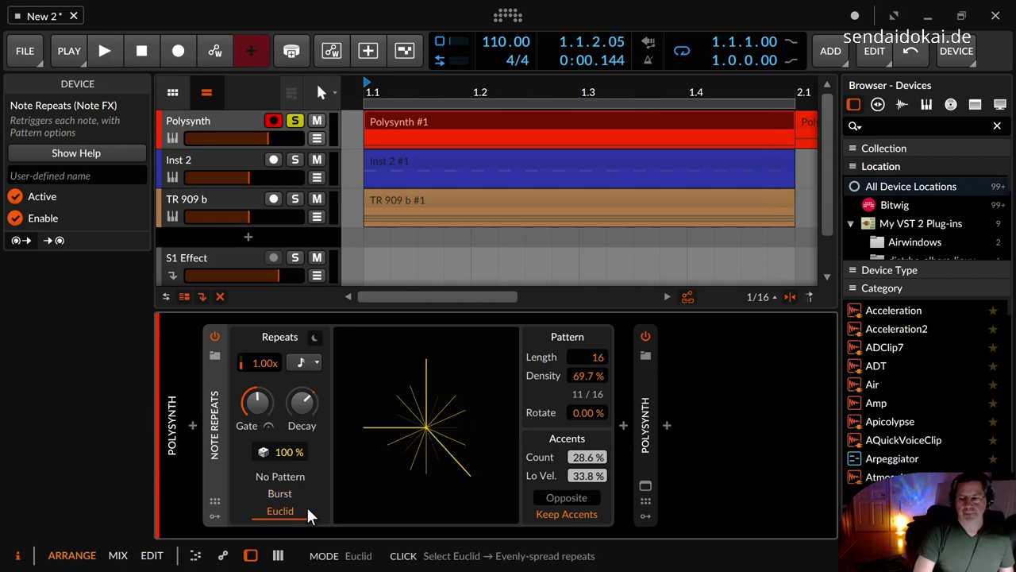
click(556, 514)
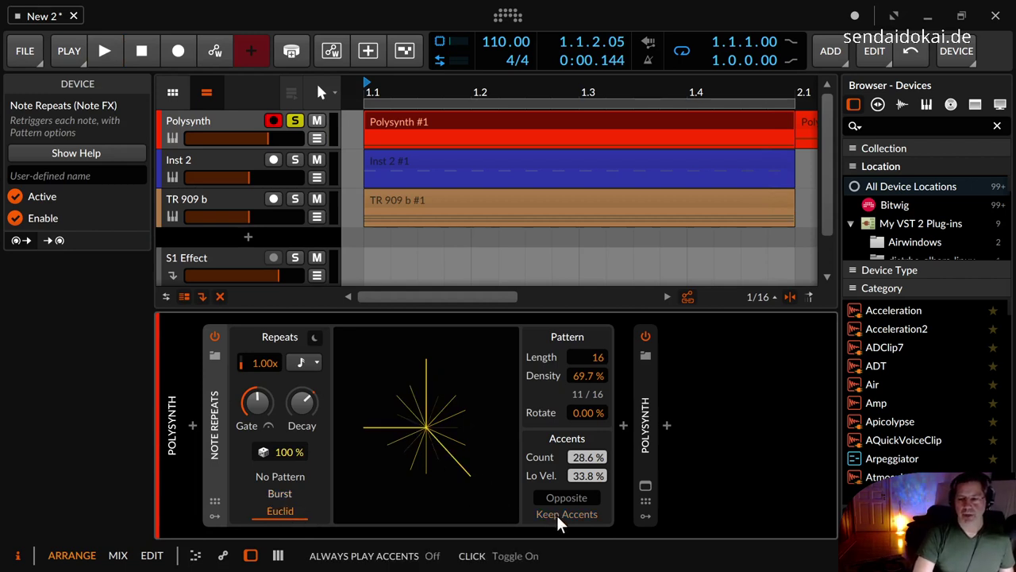
Raise the Euclid pattern's density and accent count to 100 %, and bring the density down to about 79.1 %
drag(588, 375, 588, 337)
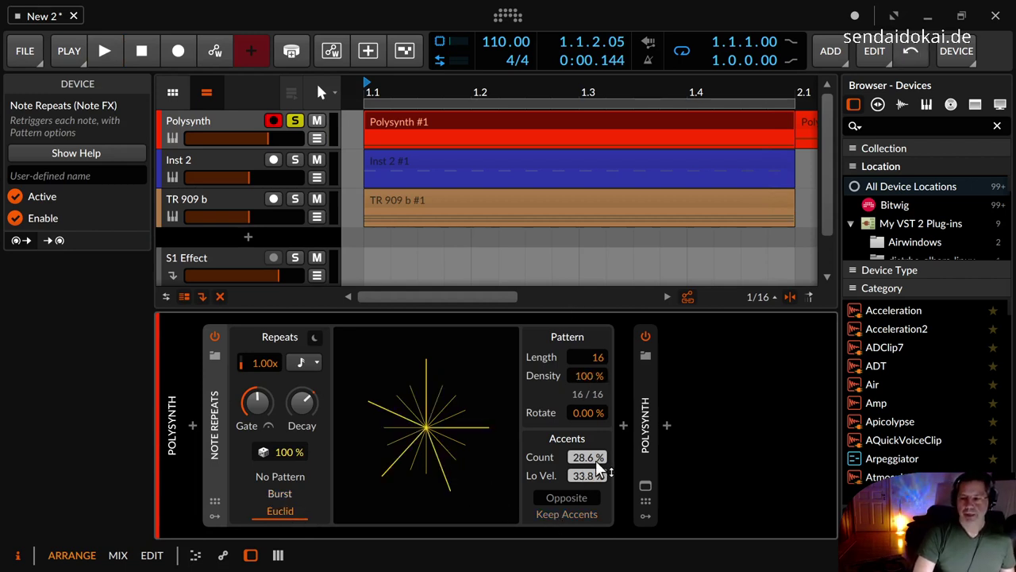
drag(595, 459, 596, 414)
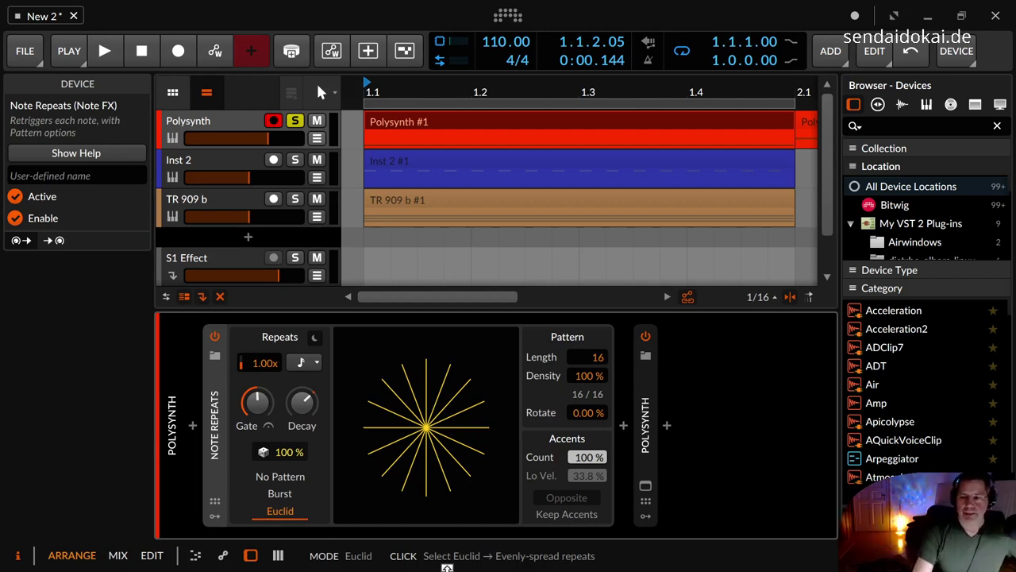
mouse_move(589, 375)
mouse_down()
mouse_move(588, 405)
mouse_move(599, 374)
mouse_up()
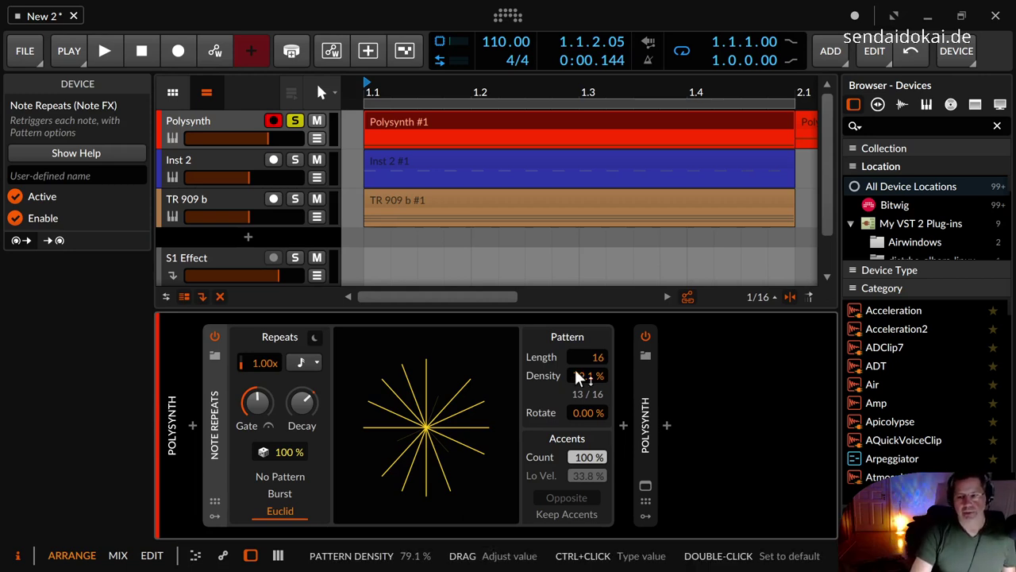
Audition the Euclid pattern while lowering the density to about 45.7 % and raising it to about 78.9 %
key(space)
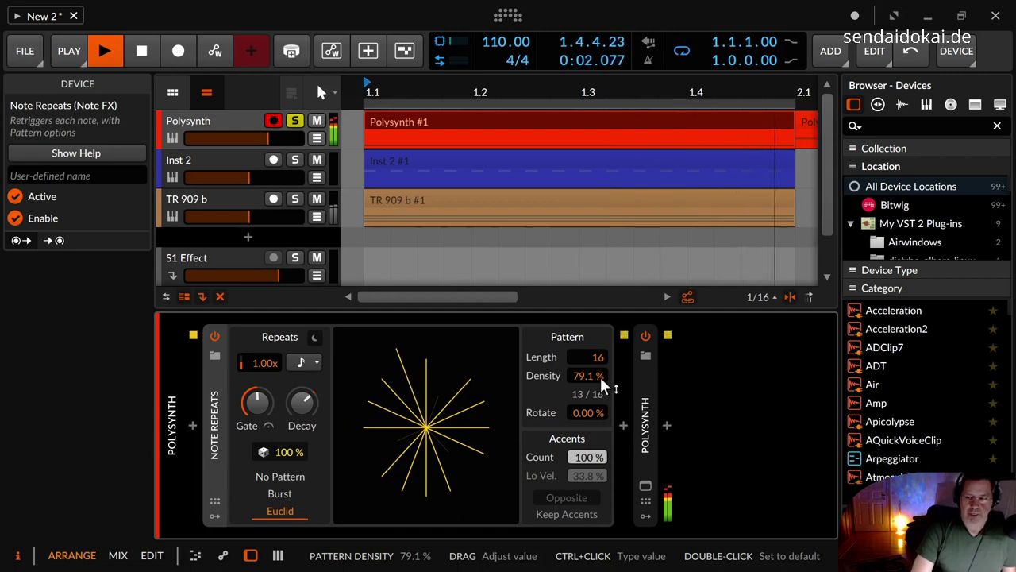
drag(601, 378, 601, 451)
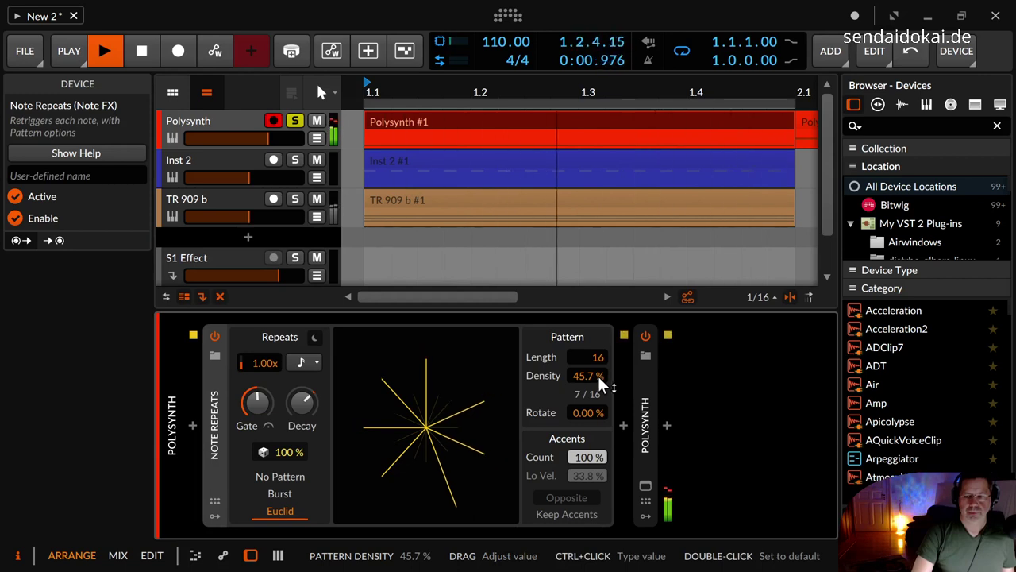
drag(598, 376, 598, 321)
key(space)
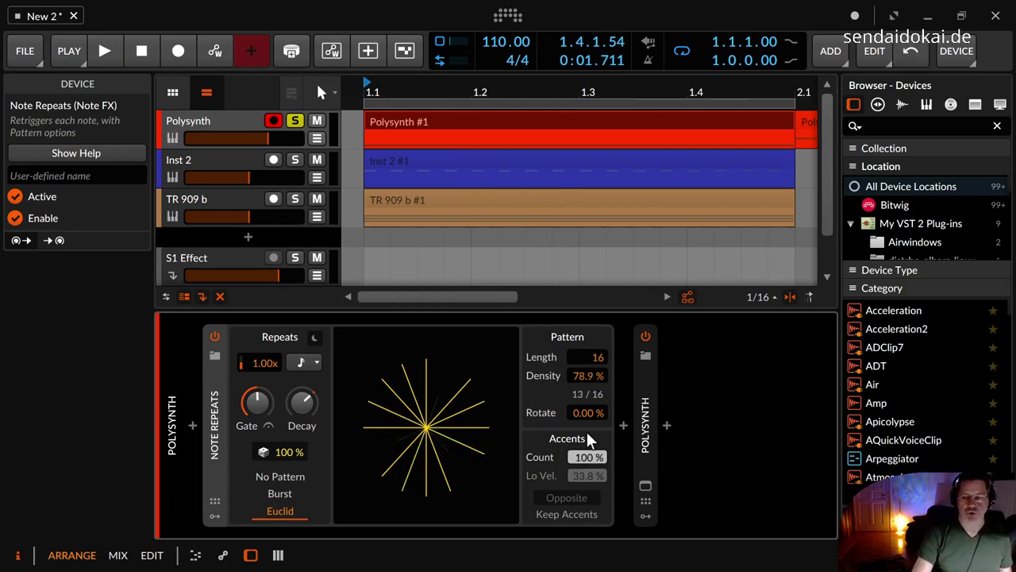
Set the accent count to about 44.6 %, the low velocity to 32.1 % and the density to 79.1 % while auditioning the Euclid pattern
key(space)
drag(586, 456, 586, 469)
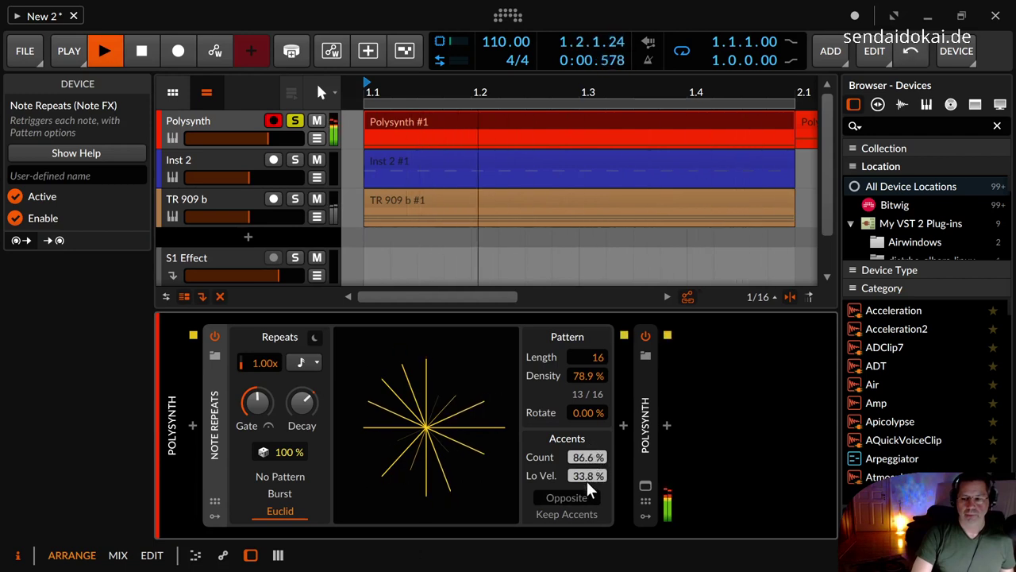
mouse_move(592, 479)
mouse_down()
mouse_move(587, 469)
mouse_move(588, 477)
mouse_up()
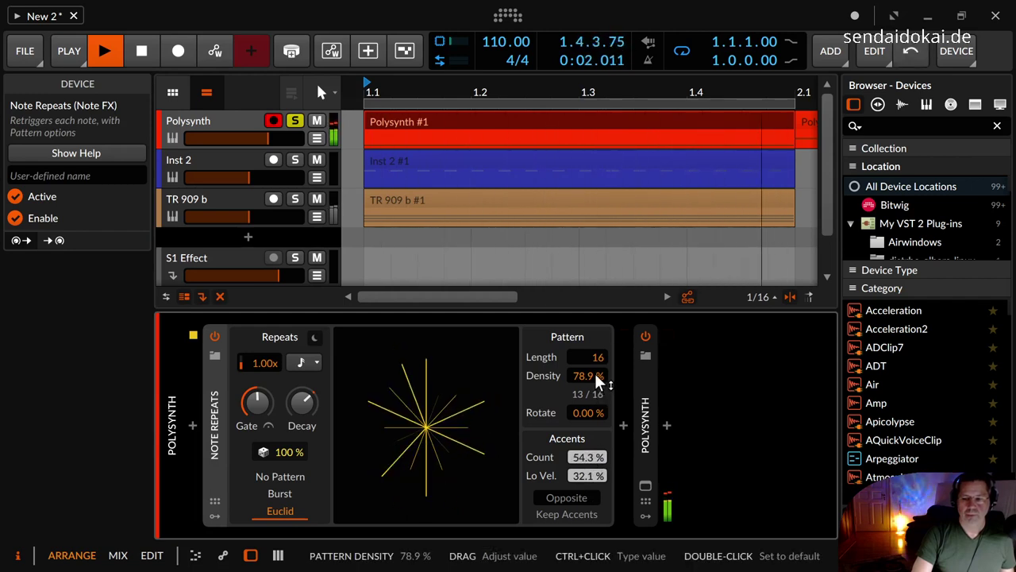
mouse_move(594, 373)
mouse_down()
mouse_move(594, 391)
mouse_move(594, 354)
mouse_up()
mouse_move(594, 460)
mouse_down()
mouse_move(594, 475)
mouse_move(595, 462)
mouse_up()
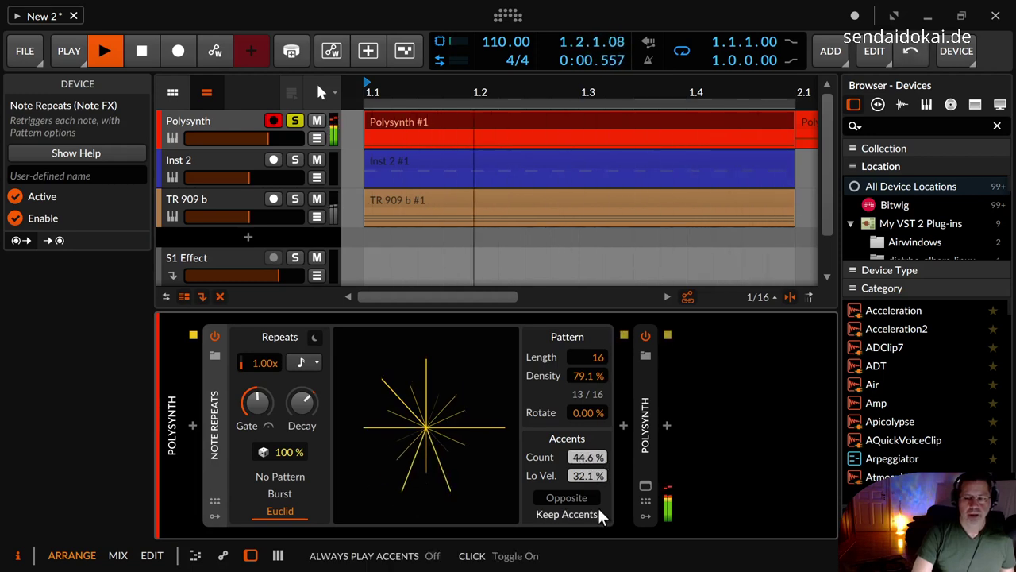
key(space)
Audition the Euclid pattern with the Opposite accent option switched on
key(space)
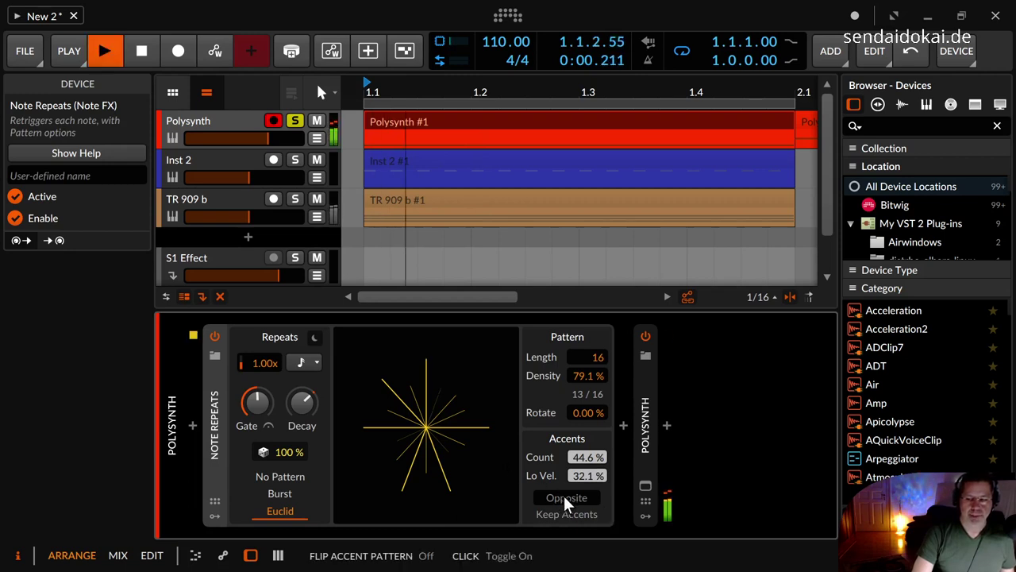
click(564, 497)
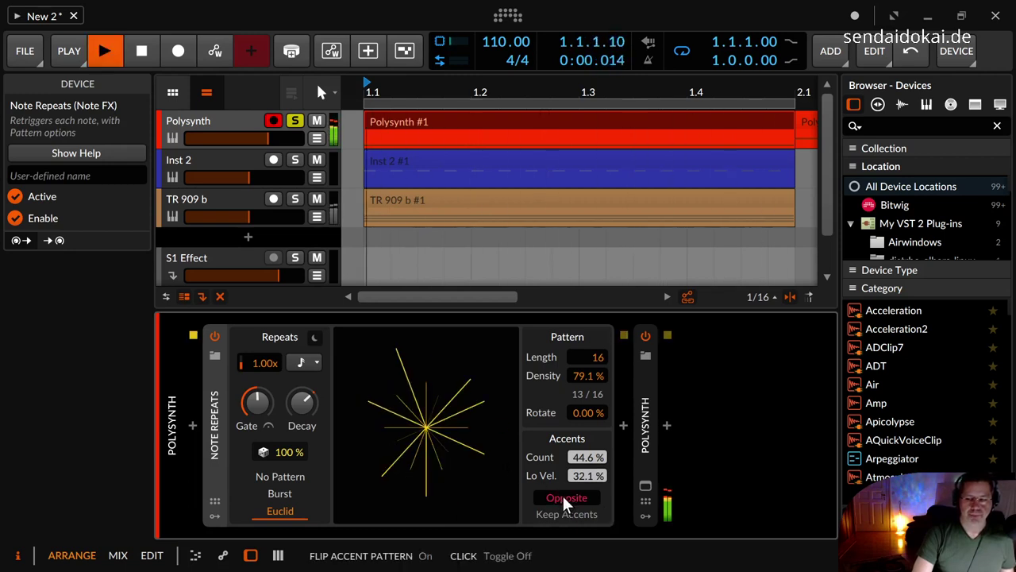
key(space)
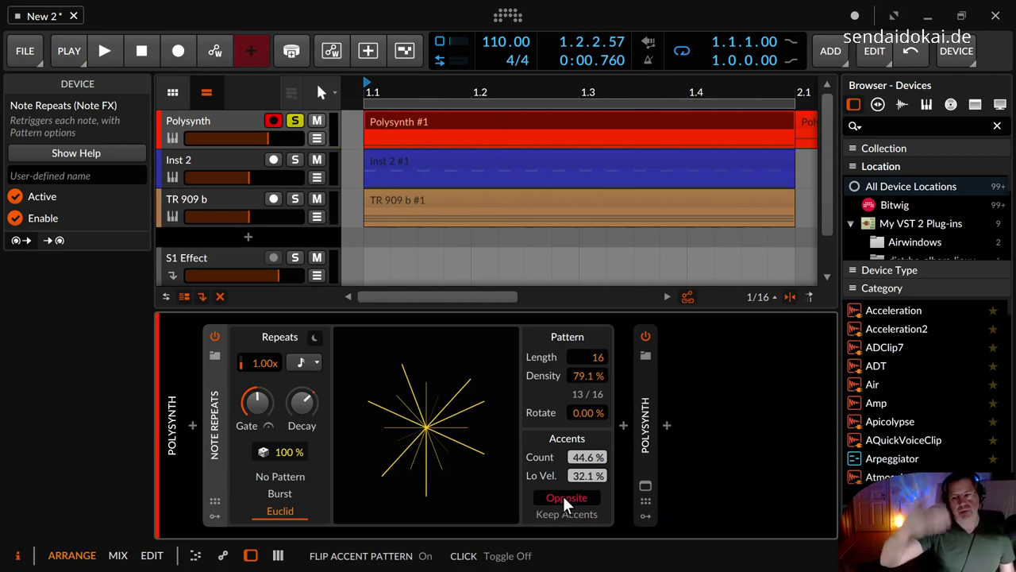
key(space)
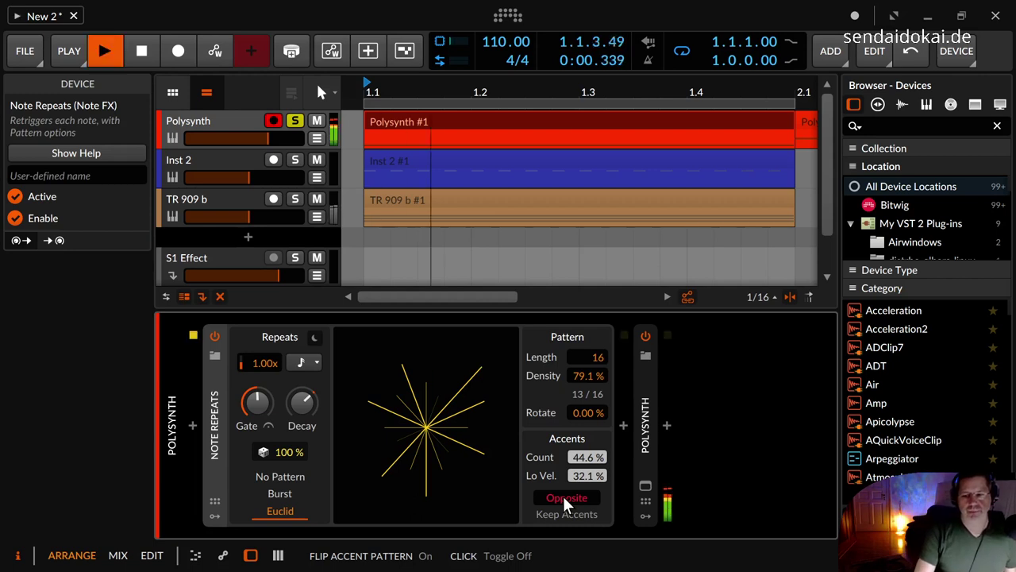
key(space)
Enable Keep Accents with Opposite switched off, and lower the repeat chance to about 54.0 %
click(583, 518)
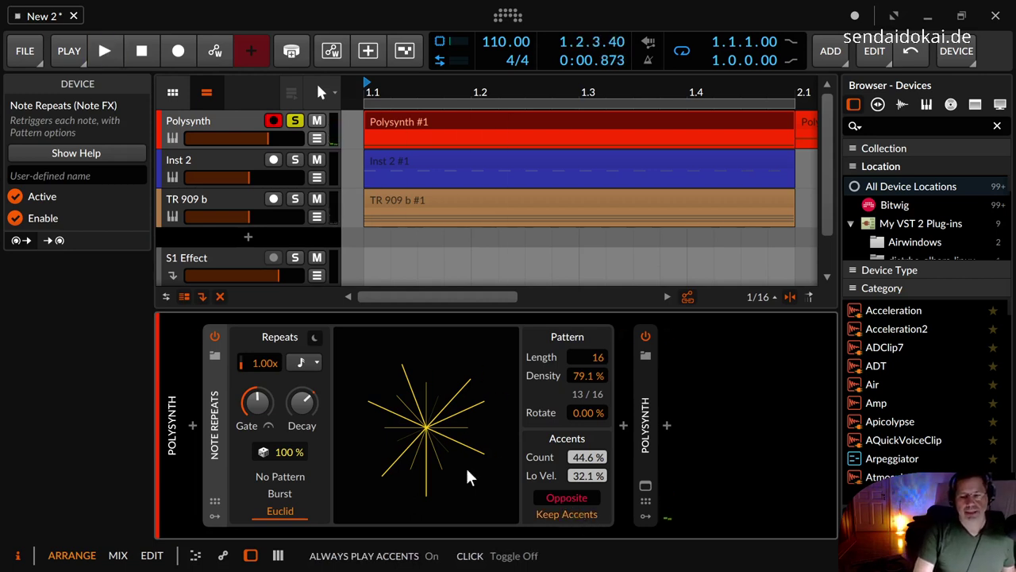
drag(286, 452, 285, 482)
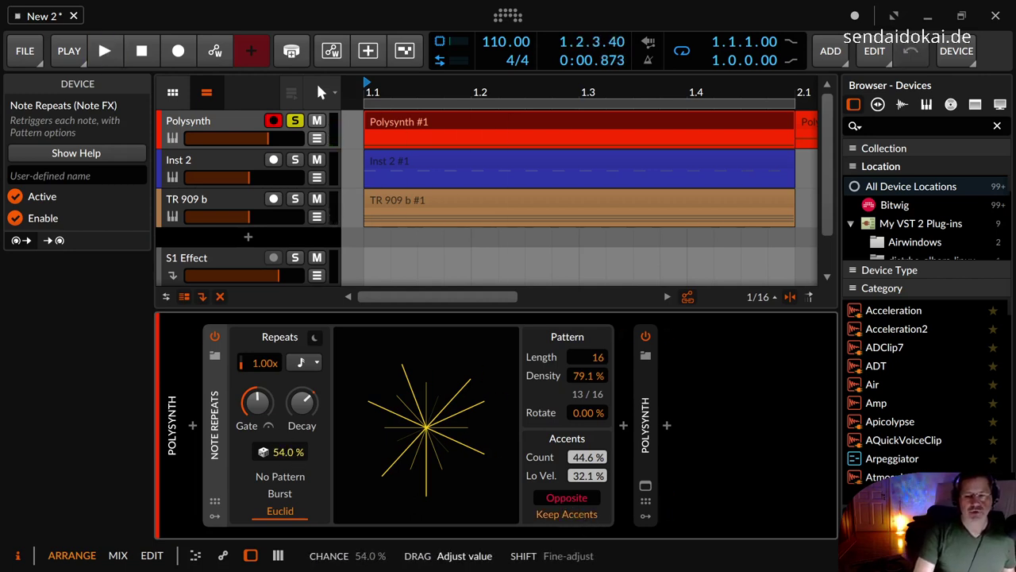
click(560, 497)
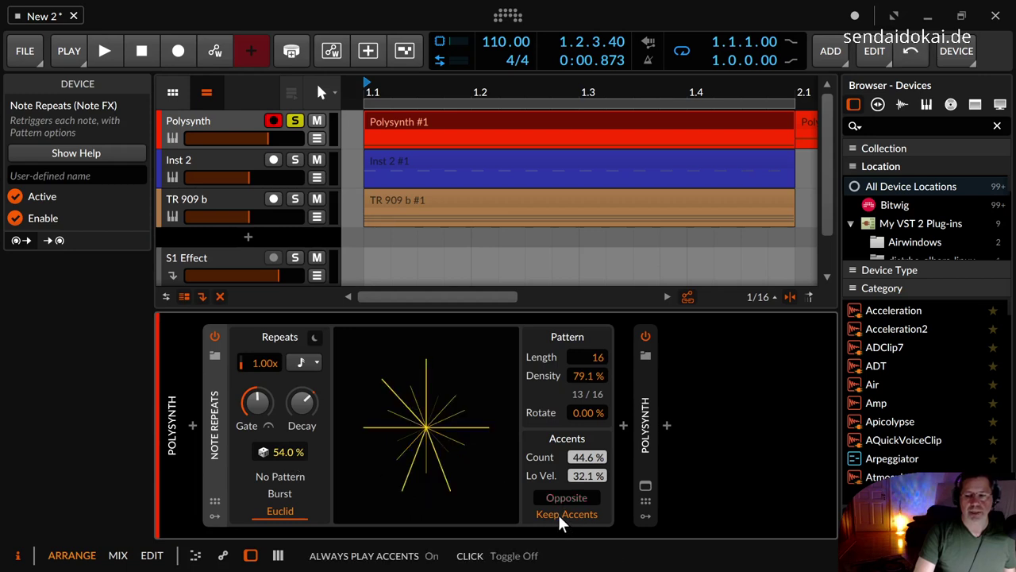
Audition the kept accents while lowering the repeat chance to 0 % and raising it to about 42.0 %
key(space)
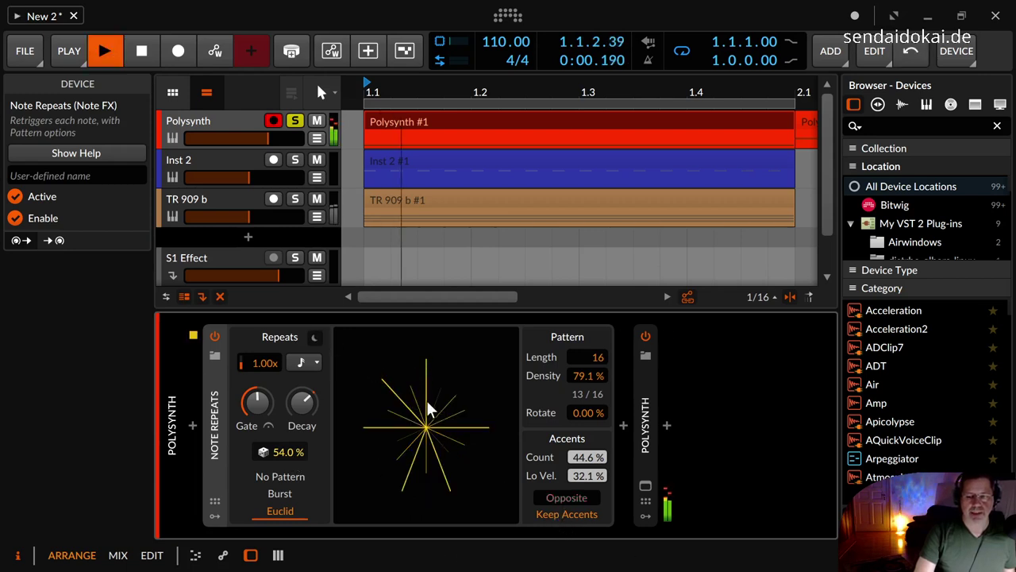
drag(288, 448, 287, 508)
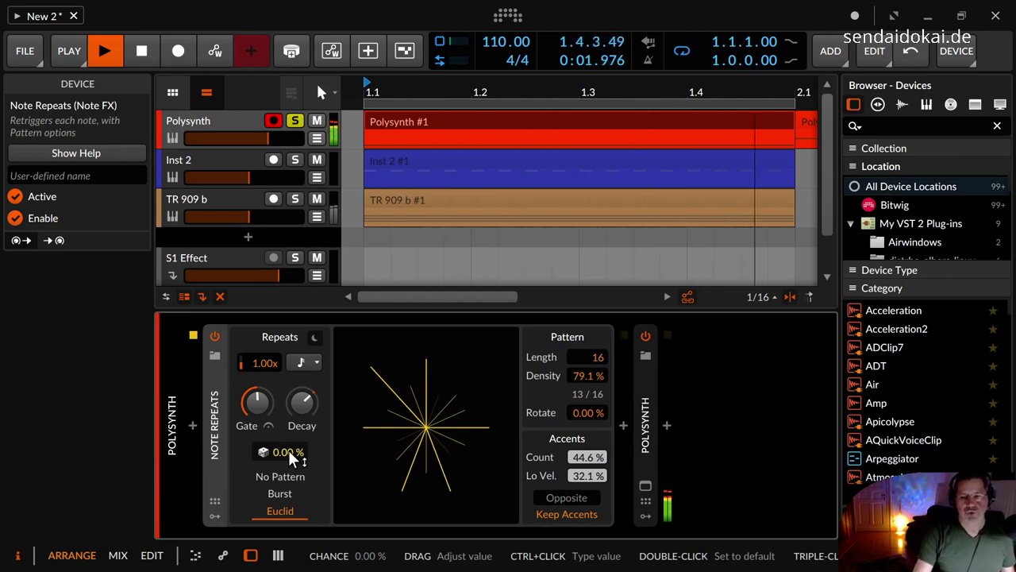
drag(287, 447, 287, 400)
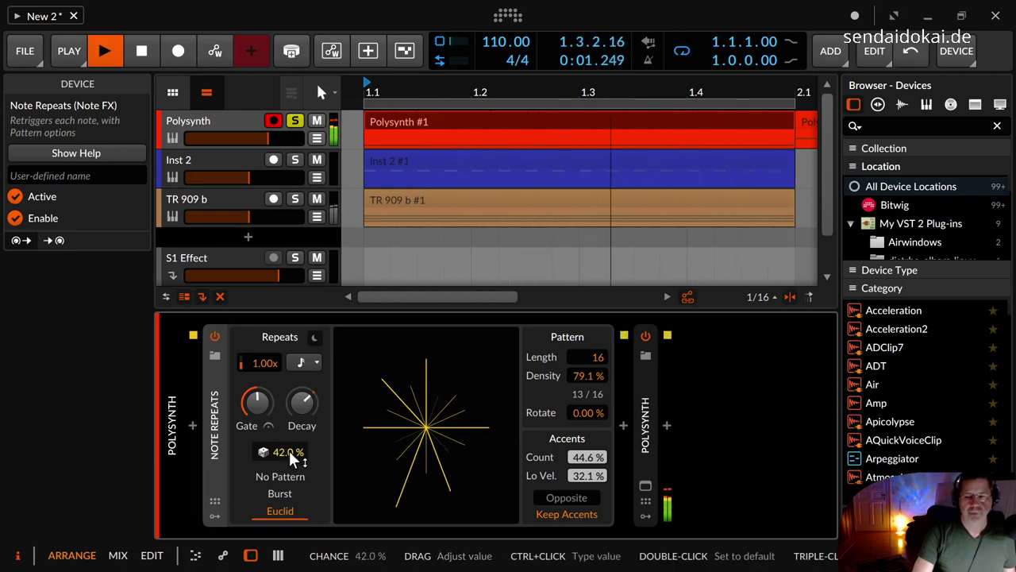
key(space)
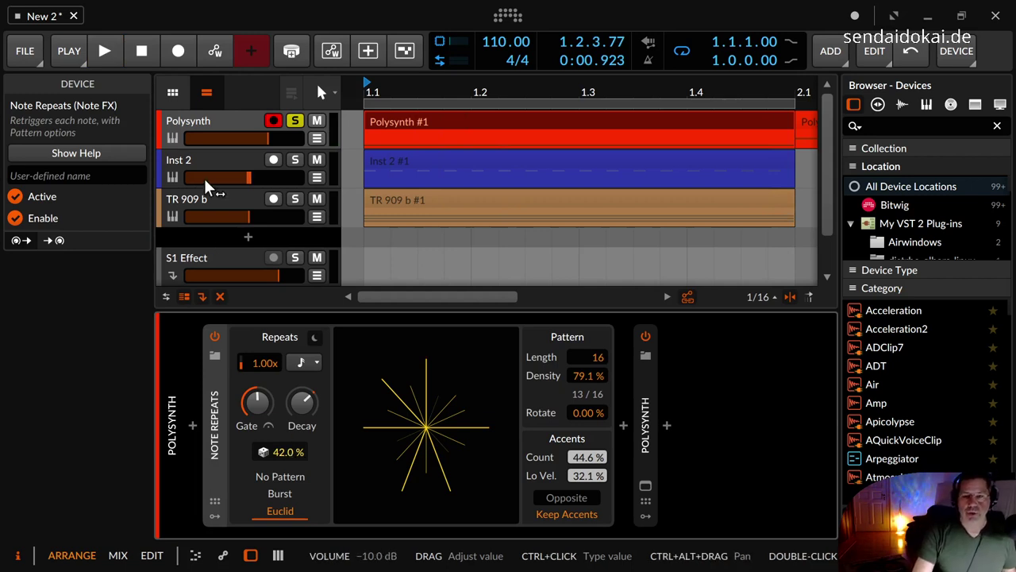
Solo the TR 909 b drum track and open its TR 909 b #1 clip in the note editor
click(294, 199)
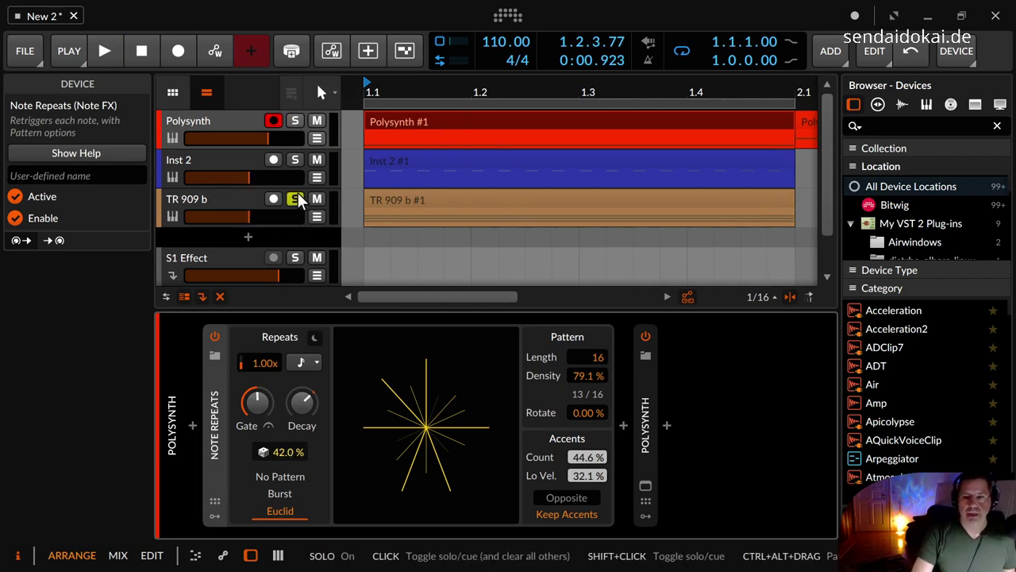
click(220, 190)
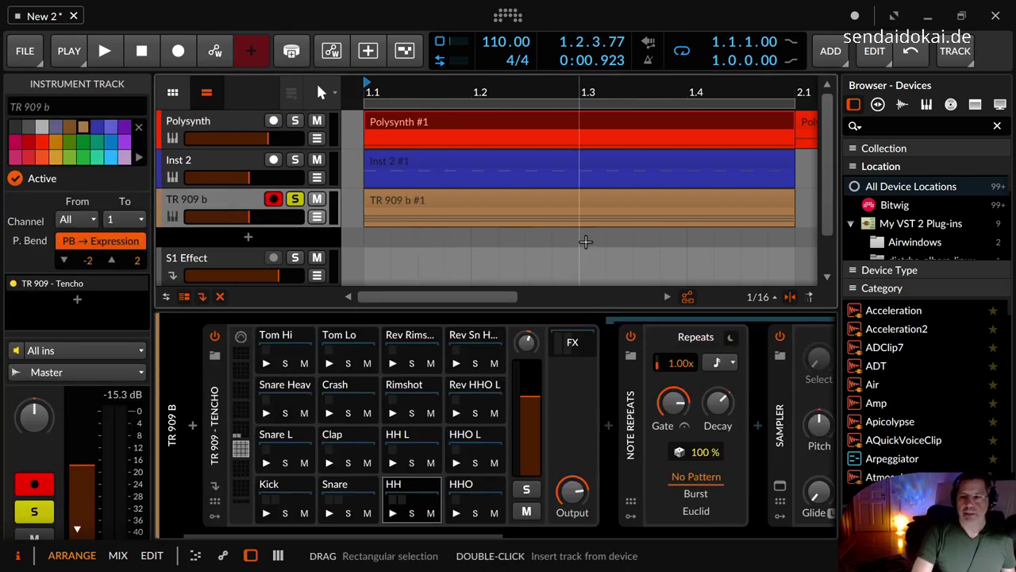
double_click(513, 199)
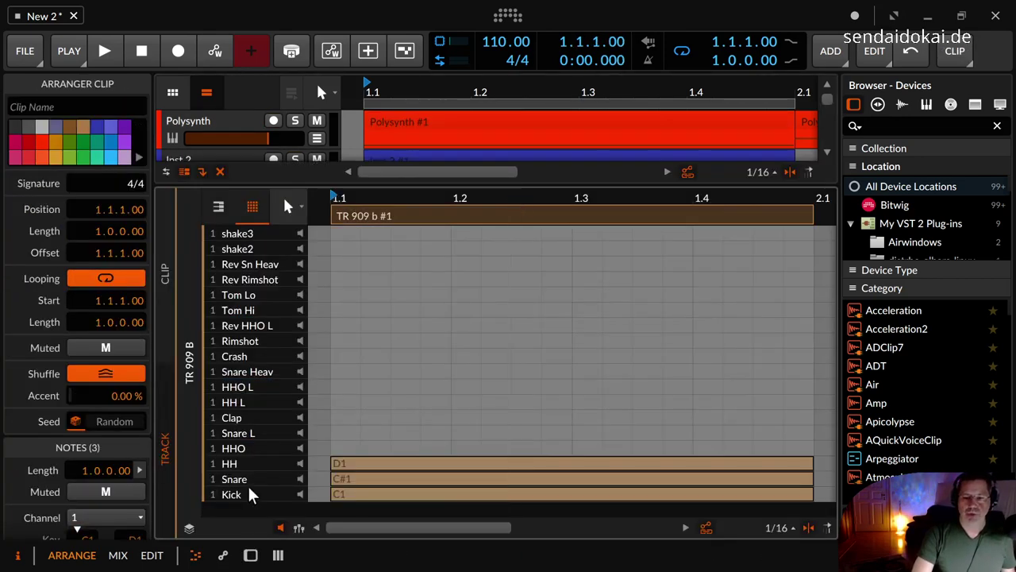
Show the TR 909 b device chain, solo the Kick pad, and audition its note repeats
key(d)
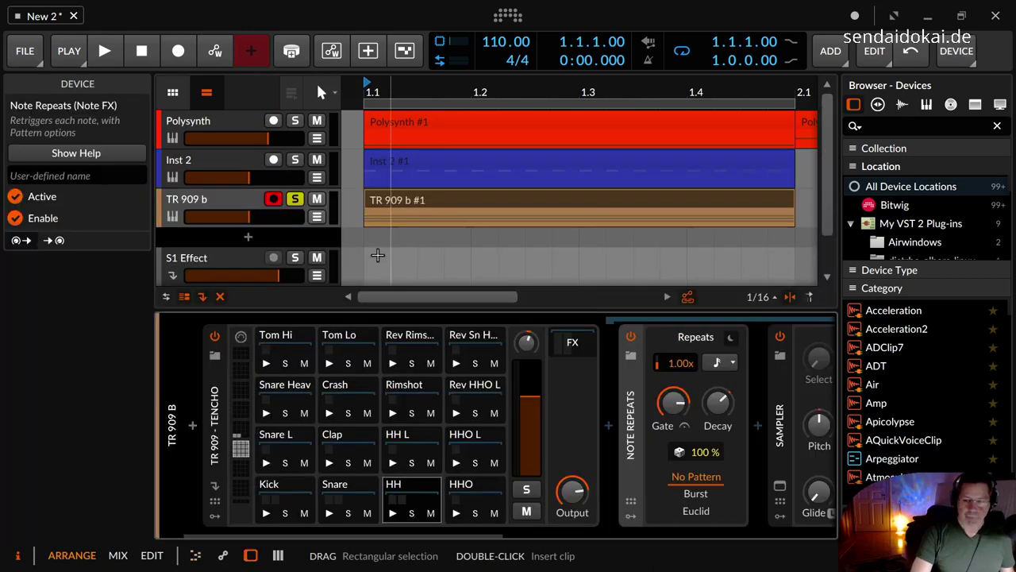
click(290, 492)
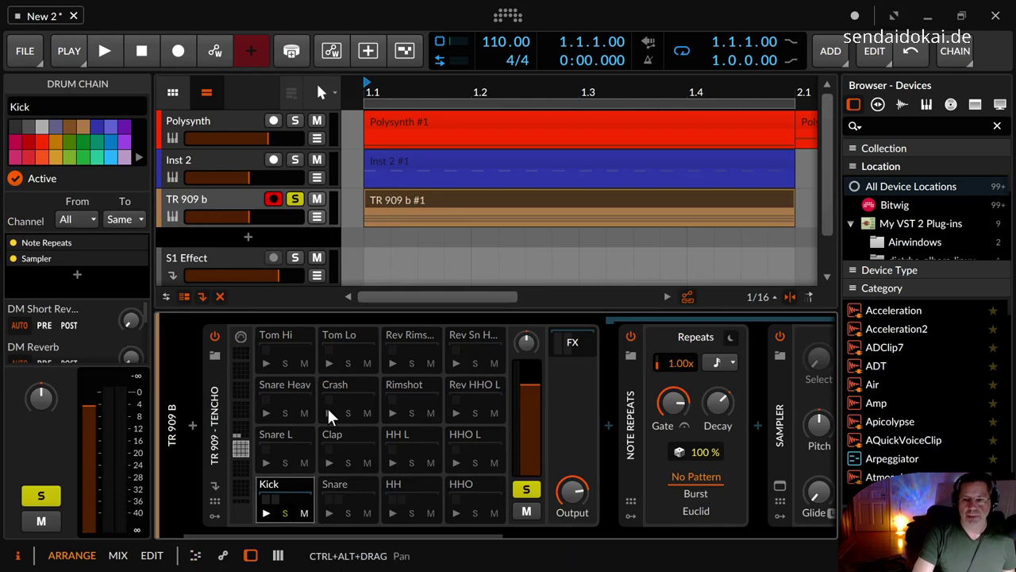
drag(376, 533, 471, 531)
key(space)
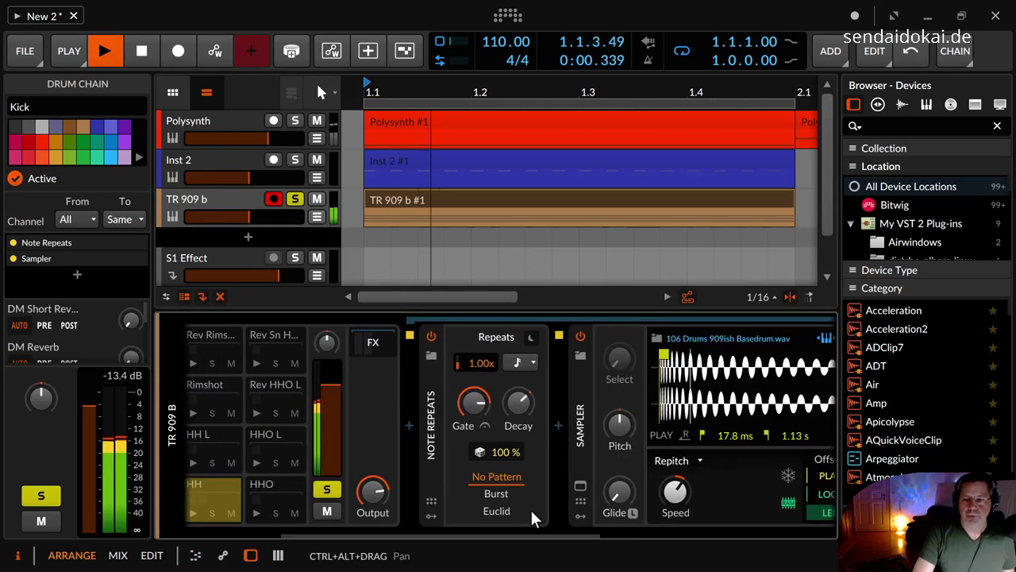
key(space)
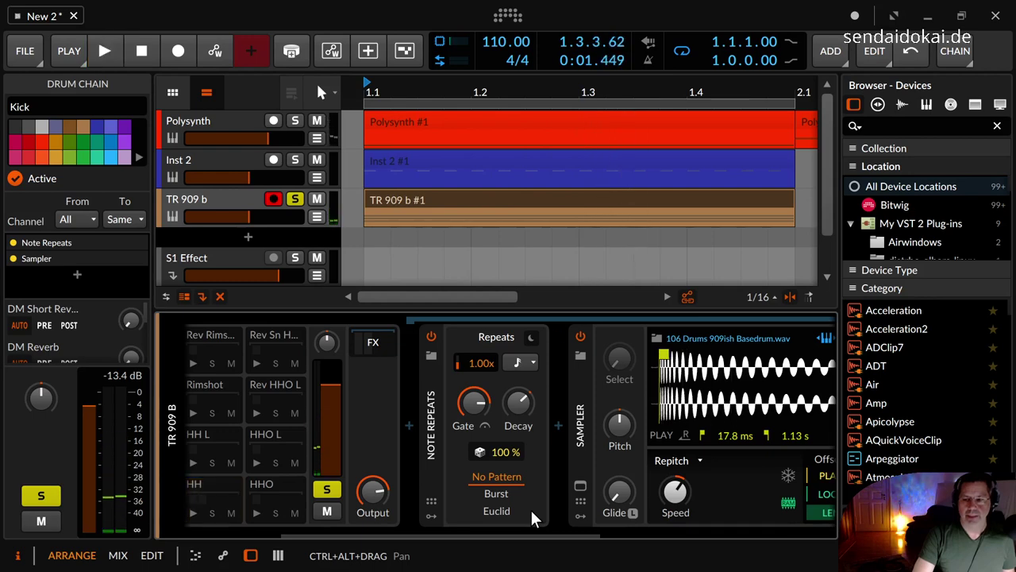
Set the Kick pad's Note Repeats timebase to Quarter note and audition the slower repeats
click(518, 361)
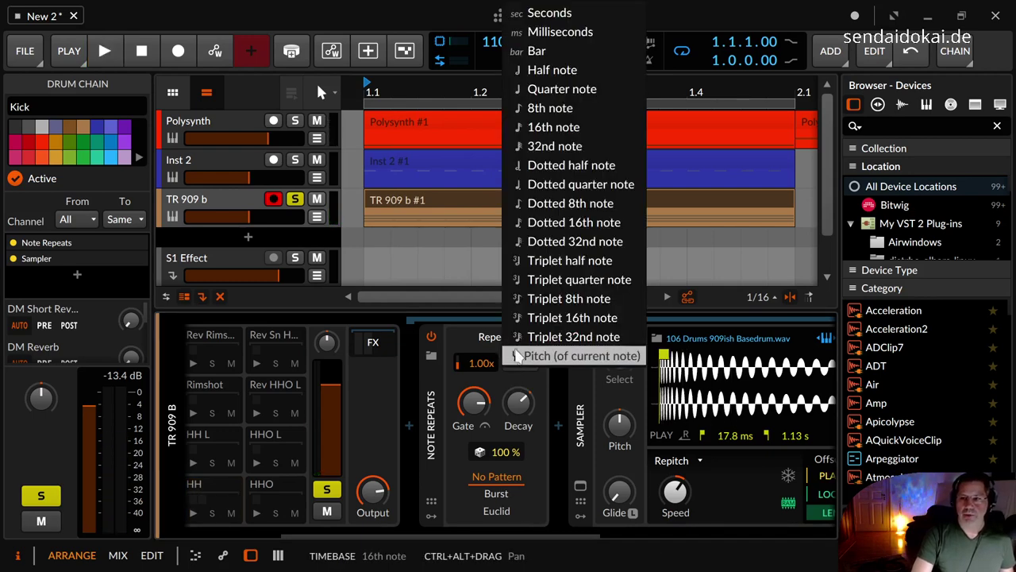
click(561, 89)
key(space)
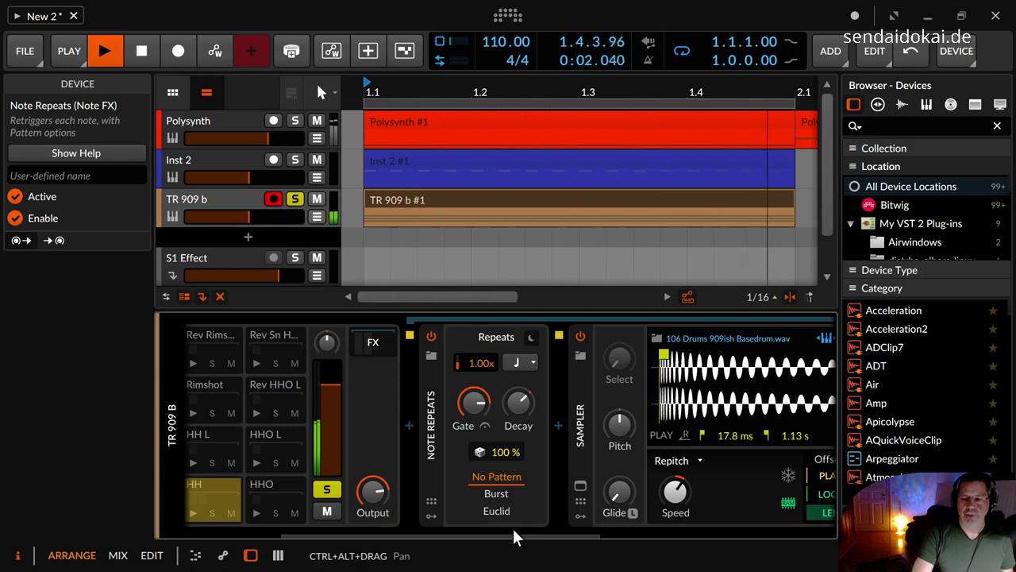
drag(508, 533, 379, 527)
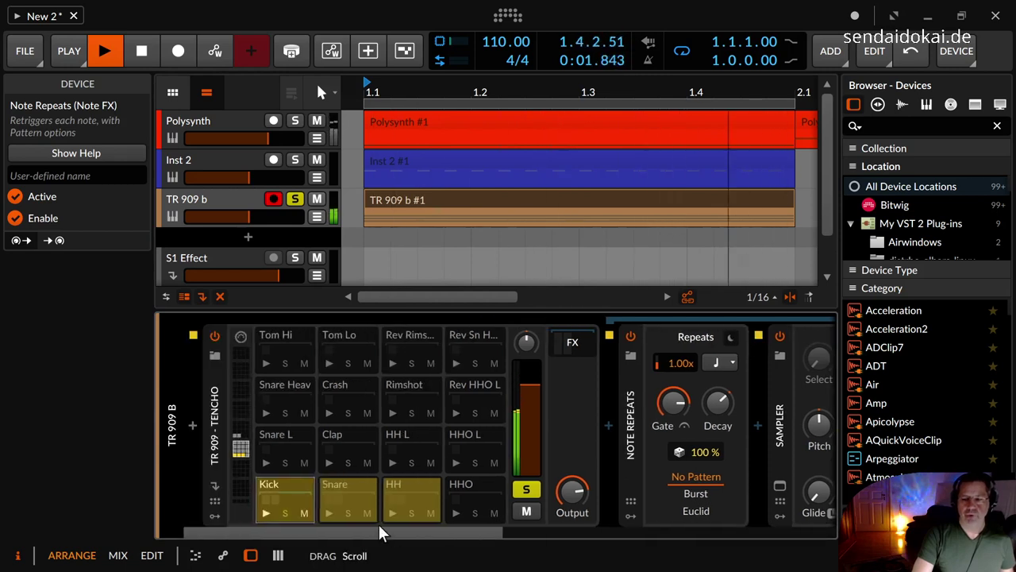
key(space)
Solo the Snare pad in place of the Kick and audition it briefly
click(348, 512)
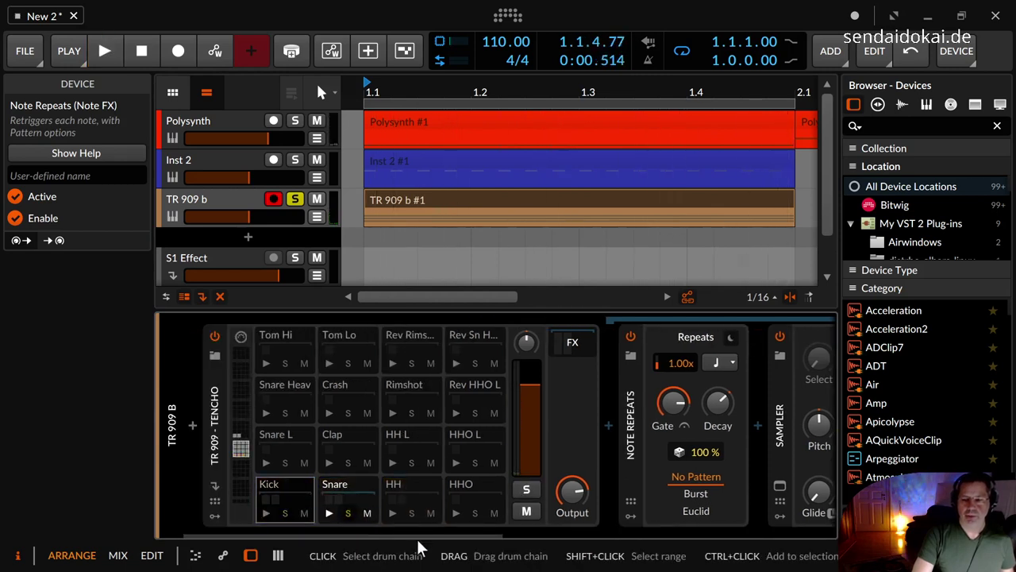
drag(406, 532, 490, 553)
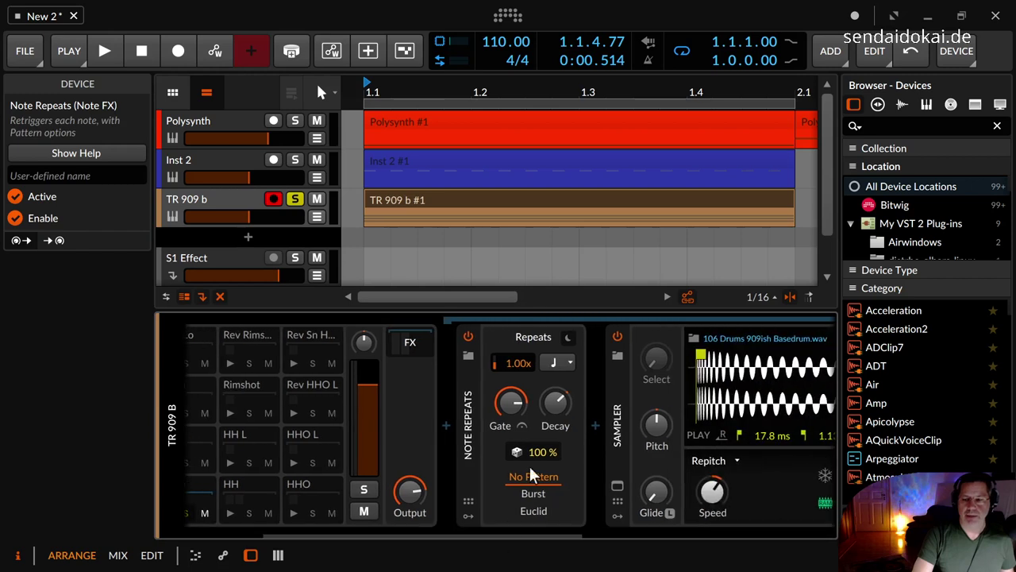
key(space)
key(space)
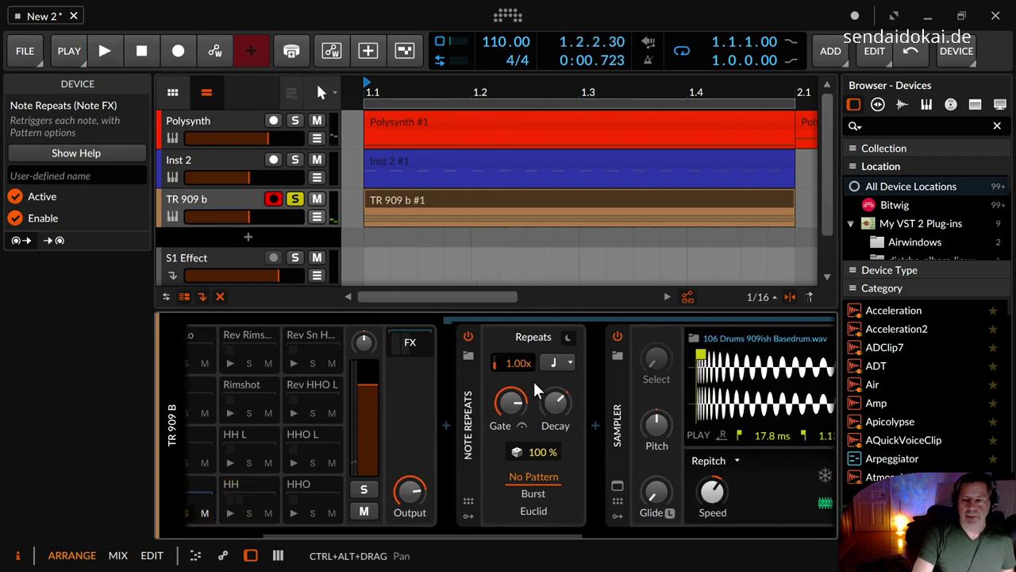
Keep the Kick's Note Repeats timebase at Quarter note and switch its pattern mode through Burst to Euclid
click(560, 364)
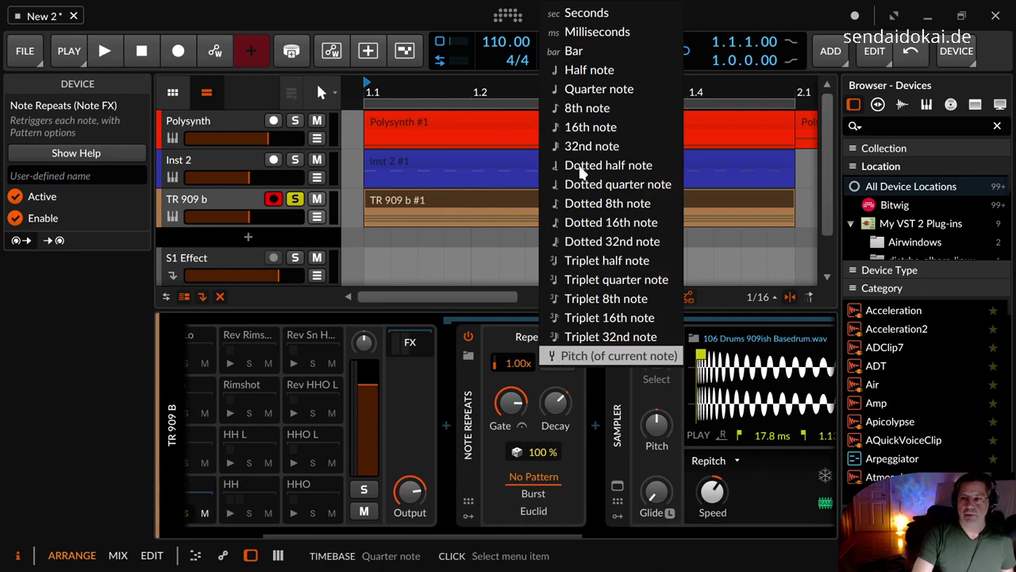
click(586, 91)
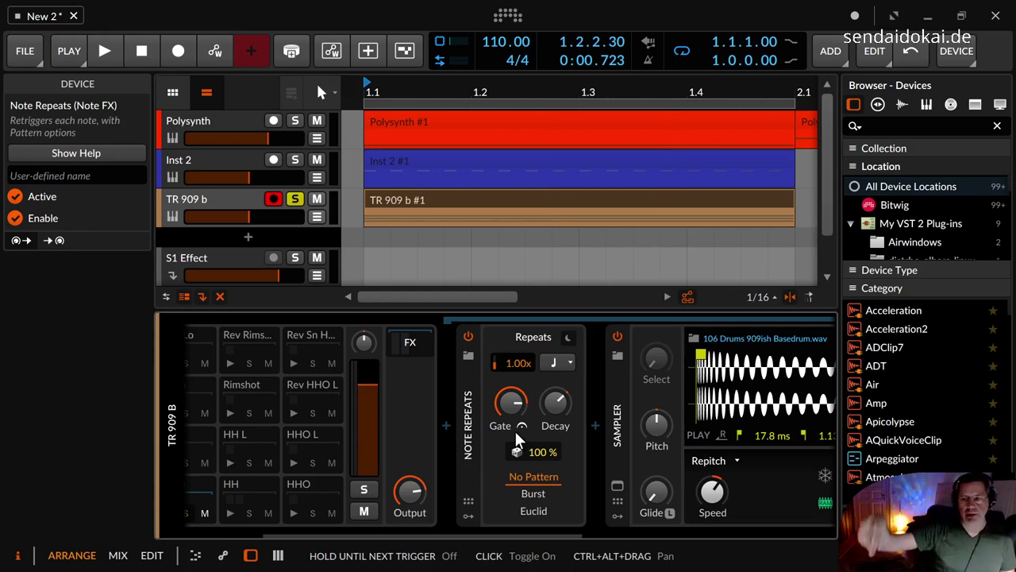
click(525, 494)
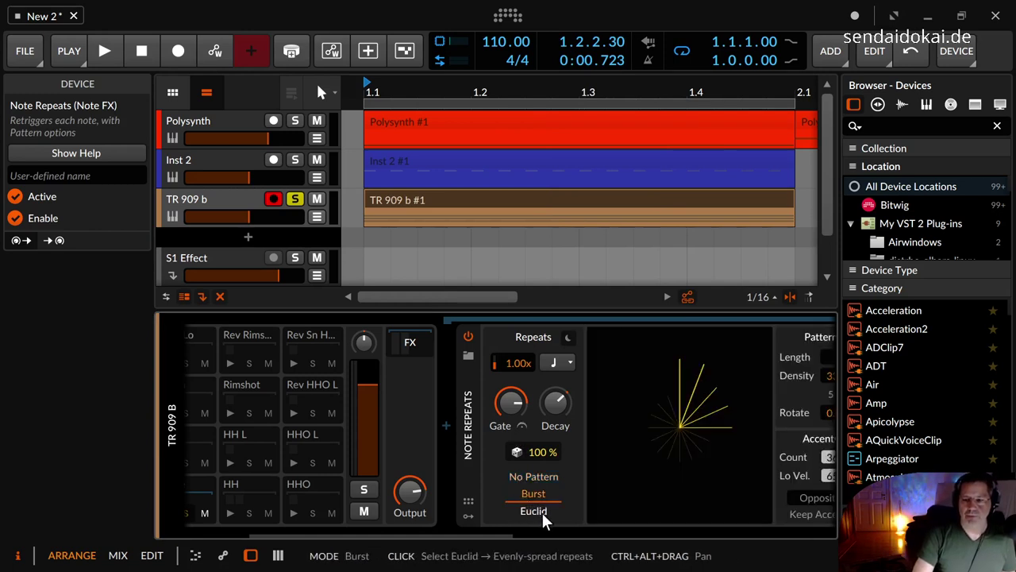
click(540, 513)
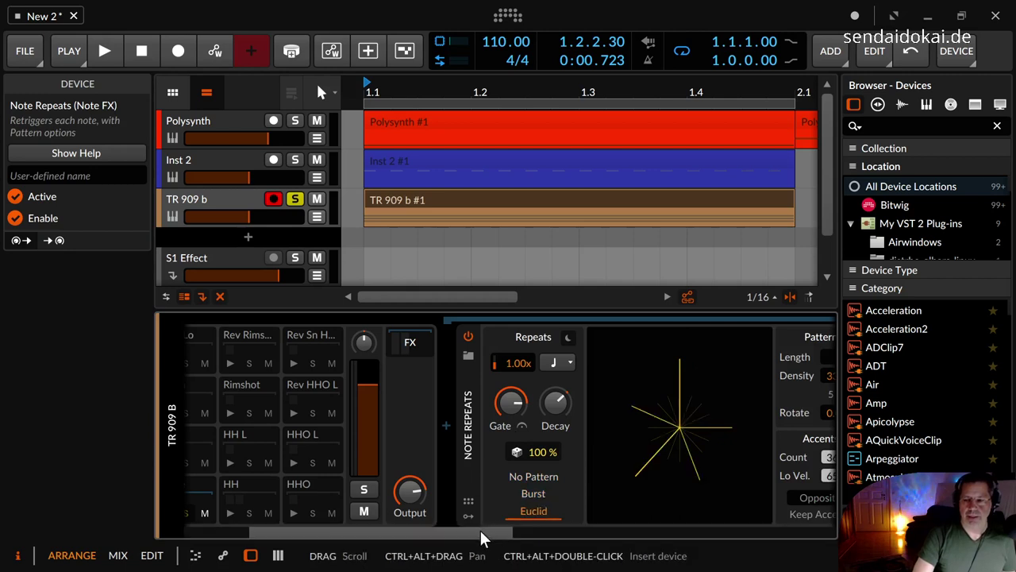
drag(480, 528, 567, 529)
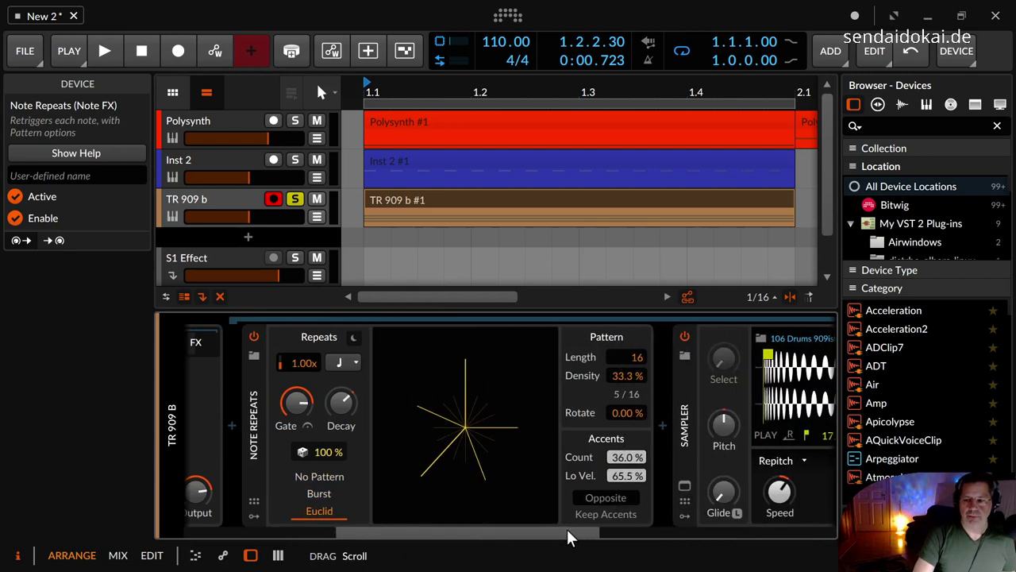
Set the Euclid pattern length to 4 and its density to 54.7 %, and audition the result
double_click(622, 355)
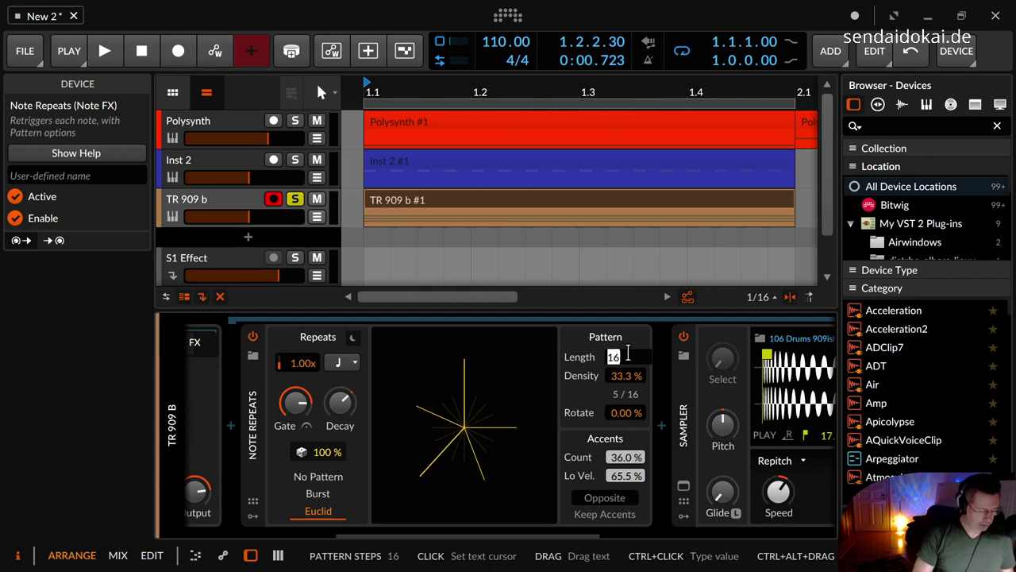
text(4)
key(Return)
mouse_move(624, 378)
mouse_down()
mouse_move(624, 366)
mouse_move(624, 378)
mouse_up()
key(space)
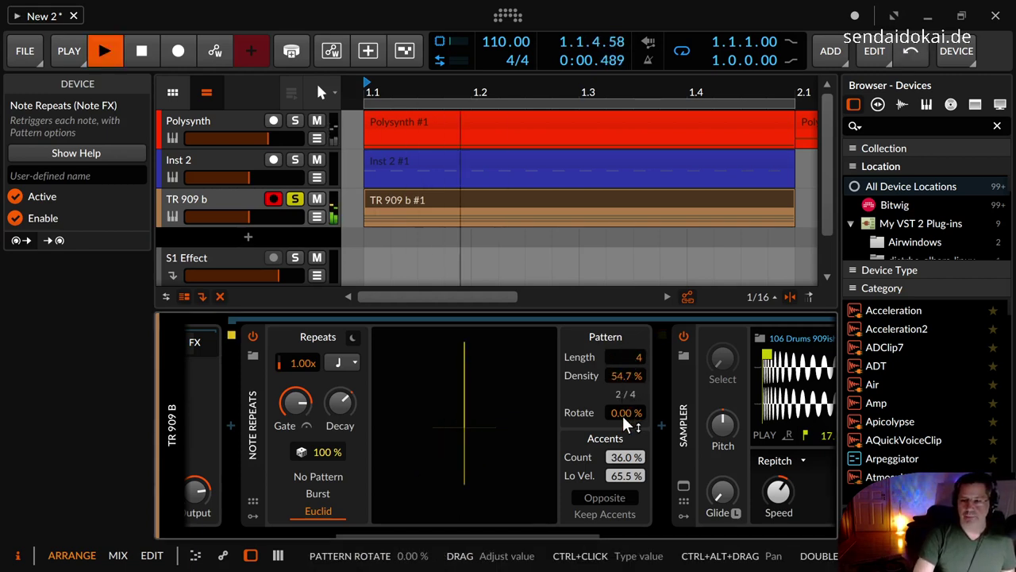
double_click(631, 355)
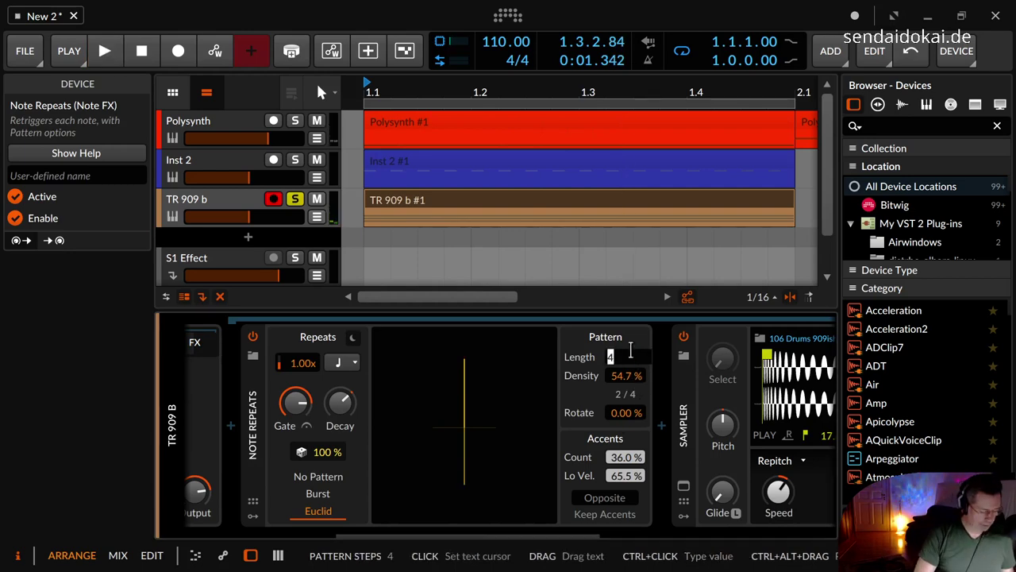
key(Return)
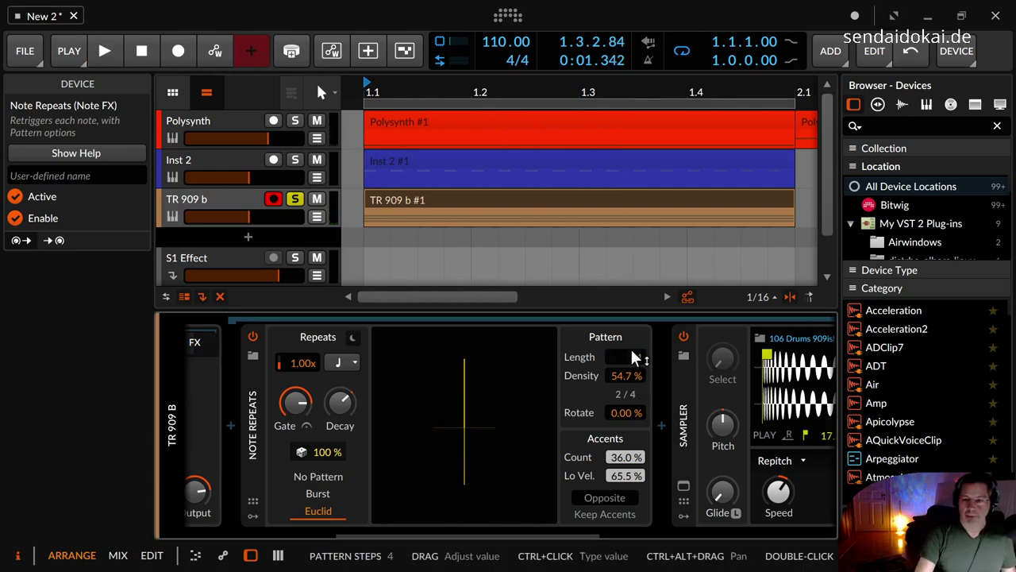
Audition the four-step Euclid pattern at the quarter-note timebase while raising density to 65.0 % and accent count to 46.6 %
click(342, 362)
click(385, 107)
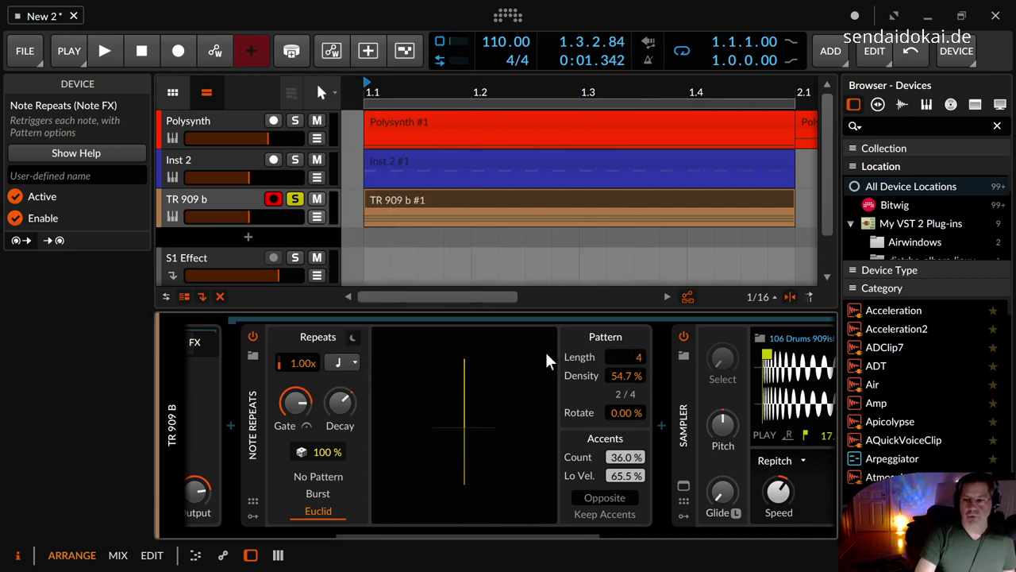
key(space)
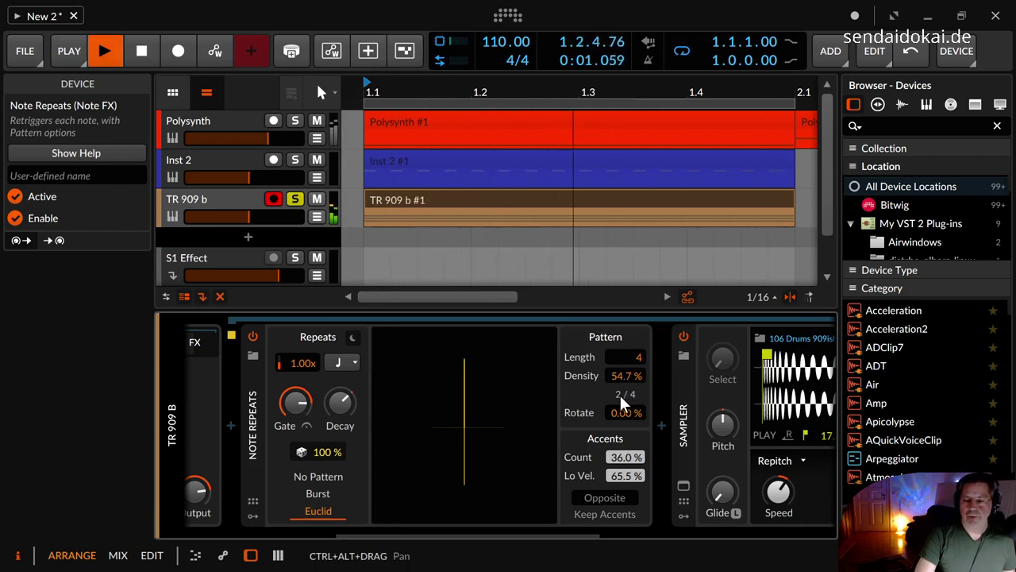
mouse_move(626, 376)
mouse_down()
mouse_move(626, 416)
mouse_move(627, 368)
mouse_up()
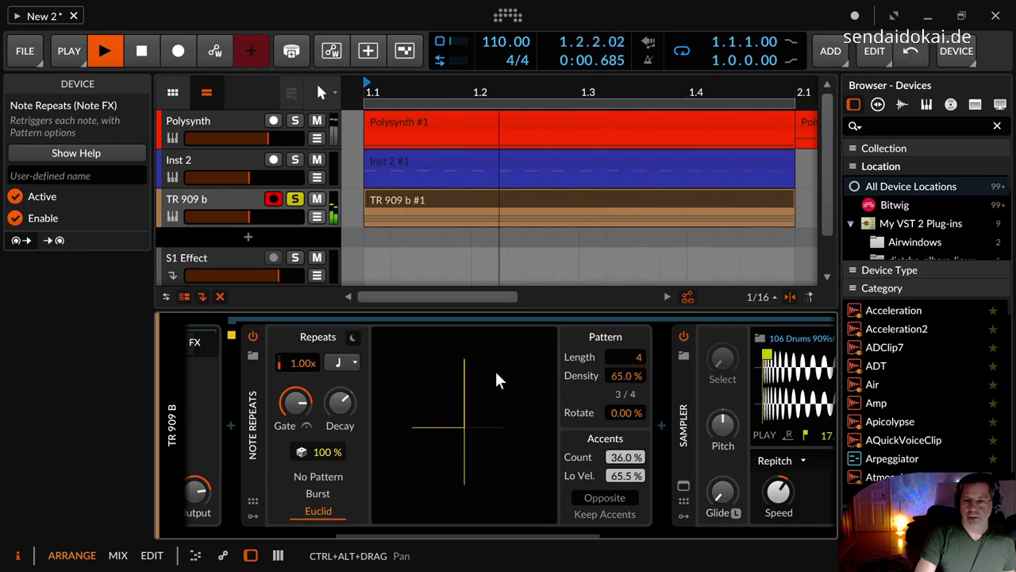
mouse_move(619, 458)
mouse_down()
mouse_move(620, 437)
mouse_move(619, 471)
mouse_up()
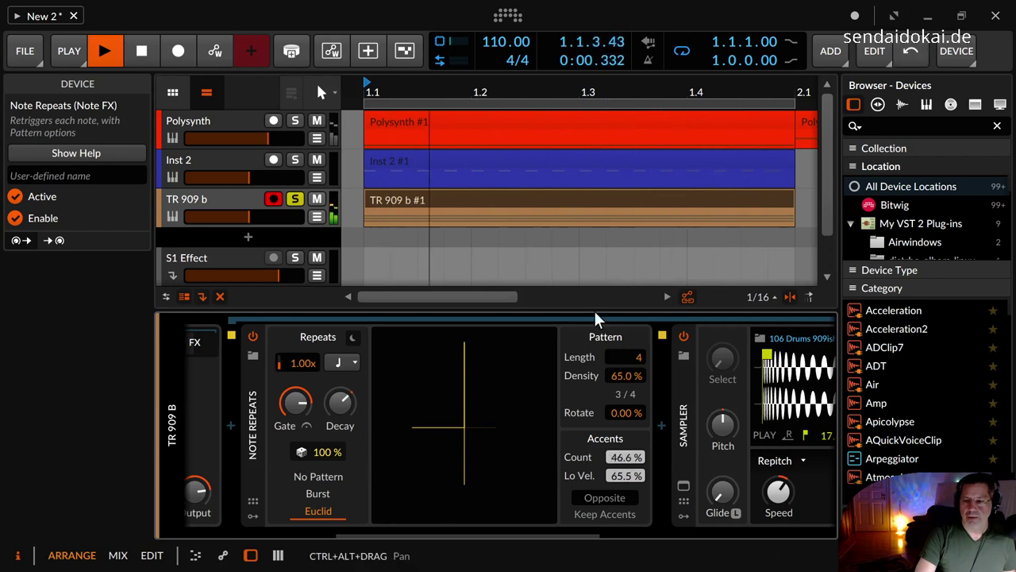
Set the Euclid pattern length to 16 and audition the longer pattern
drag(638, 357, 637, 355)
text(16)
key(Return)
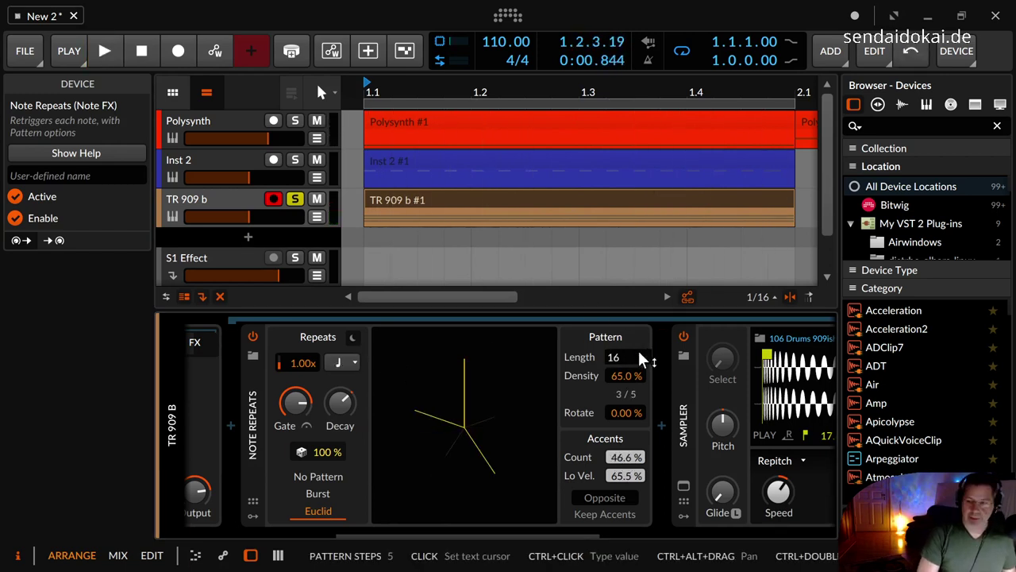
key(space)
key(space)
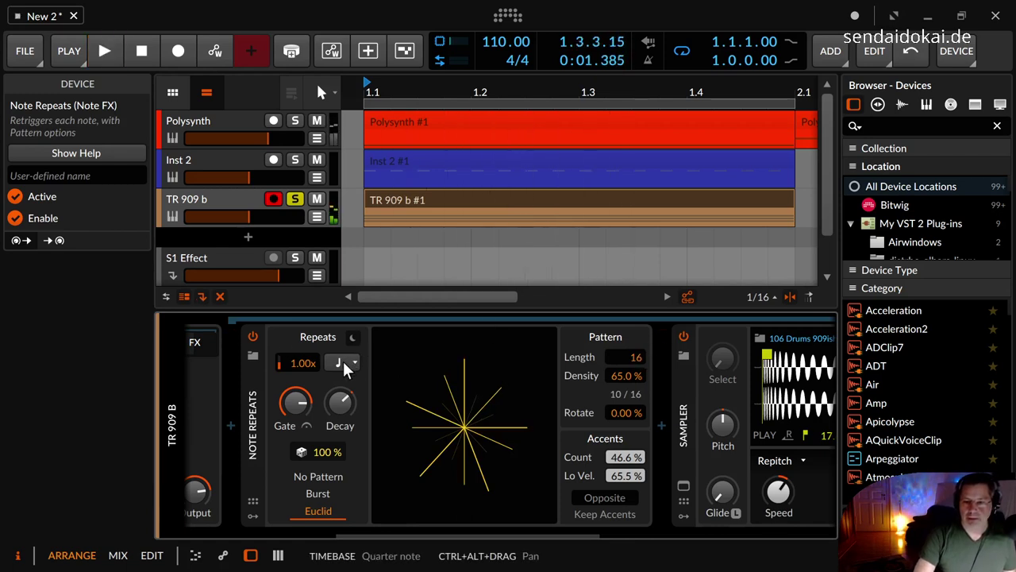
Compare the Note Repeats settings of the Snare and Kick pads, keeping the Kick's timebase at Quarter note
drag(362, 526, 236, 530)
click(316, 494)
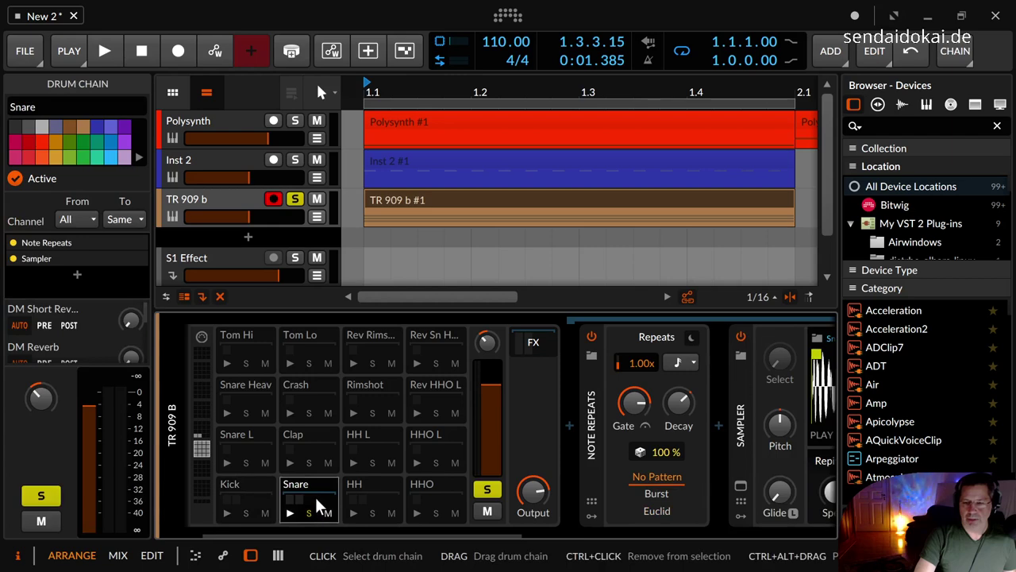
click(251, 493)
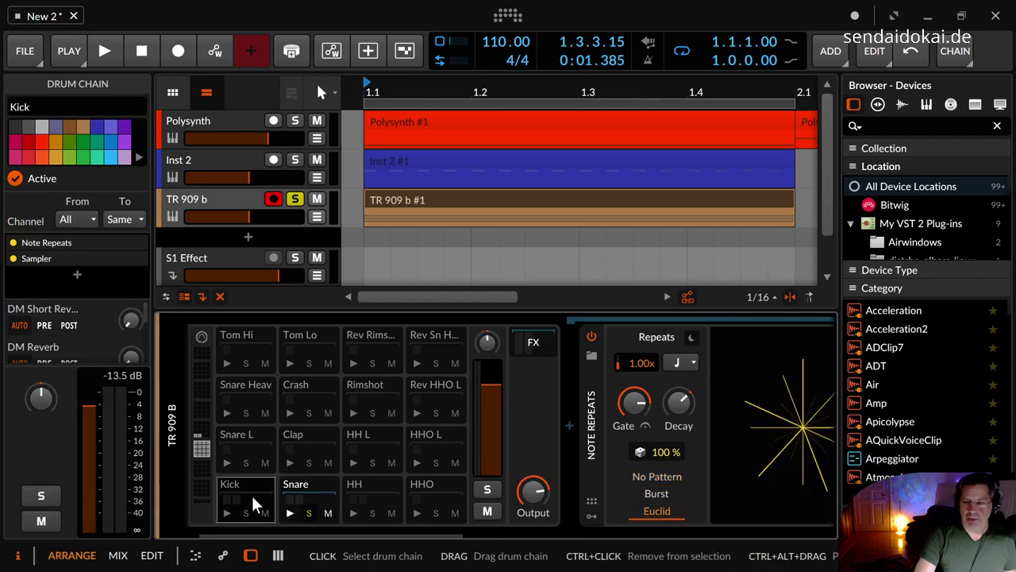
drag(389, 531, 454, 531)
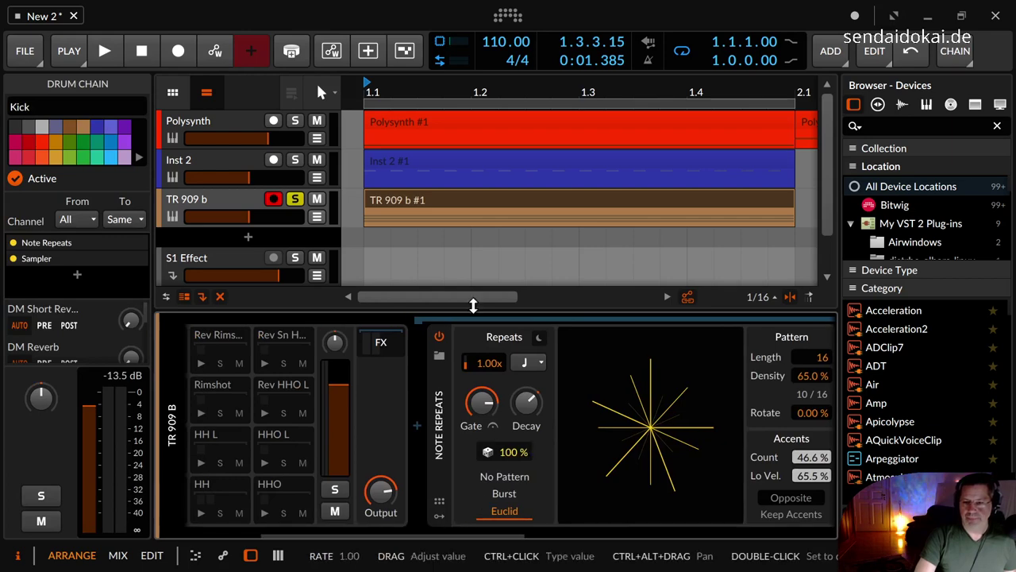
click(536, 362)
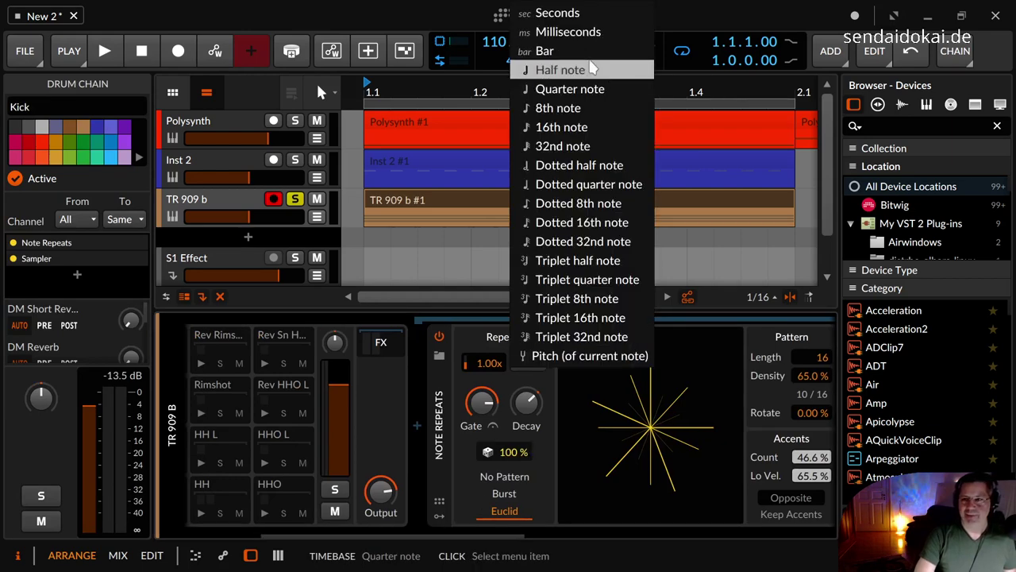
click(582, 89)
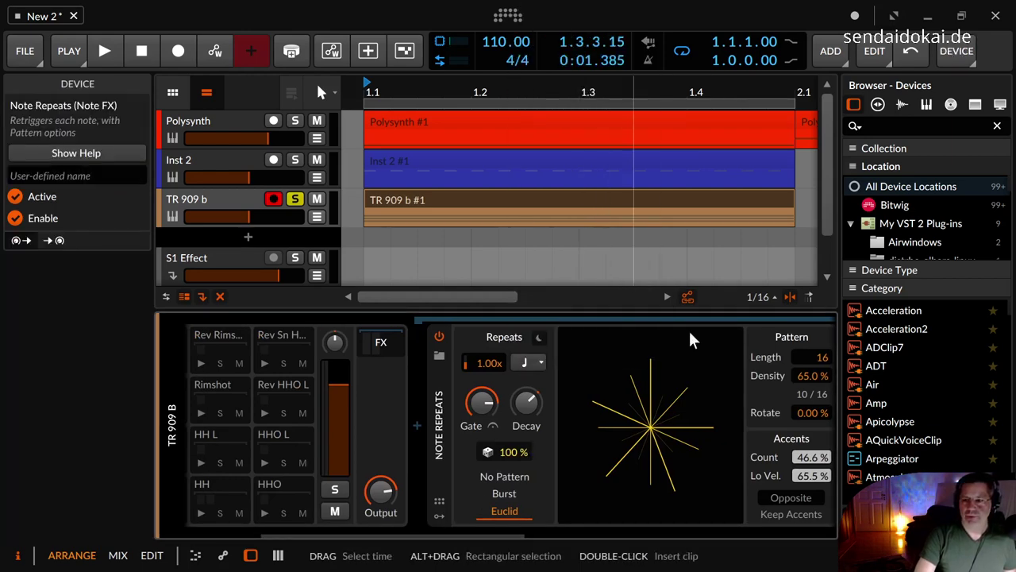
Switch the Kick's Note Repeats back to No Pattern and audition it briefly
click(496, 474)
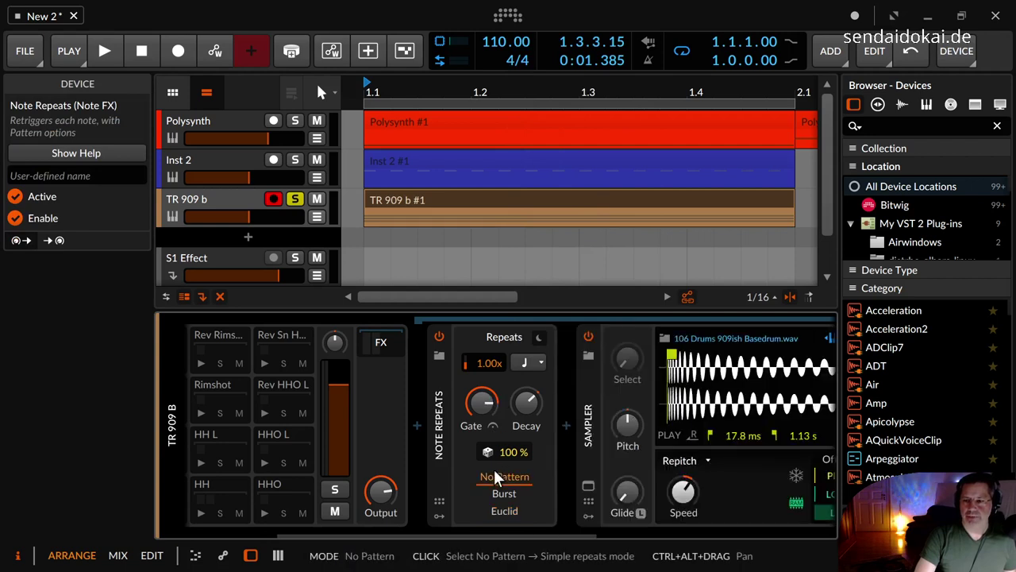
key(space)
key(space)
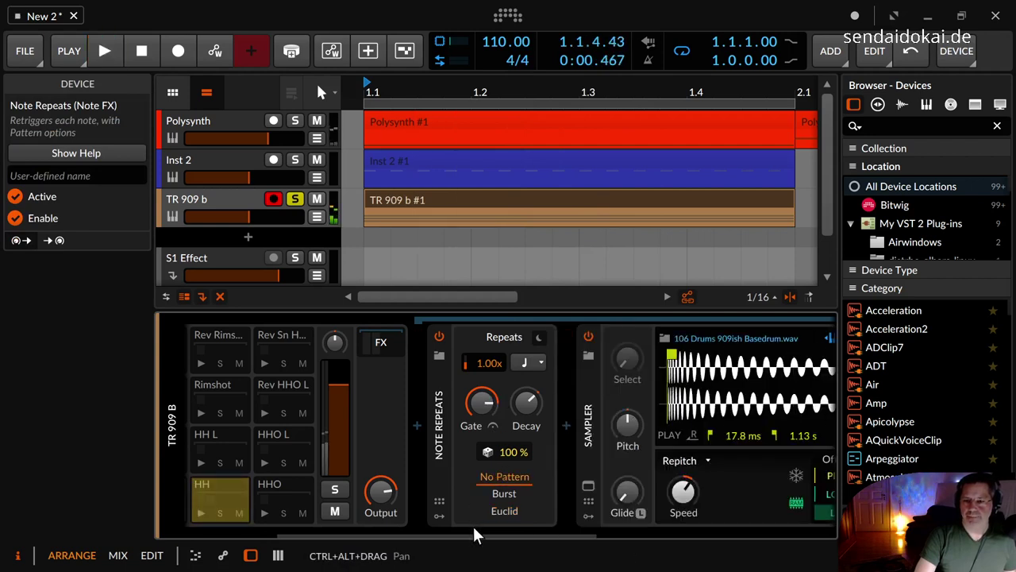
Solo the Kick pad in place of the Snare and audition its plain quarter-note repeats
scroll(372, 527, left, 1)
scroll(372, 526, left, 3)
click(285, 512)
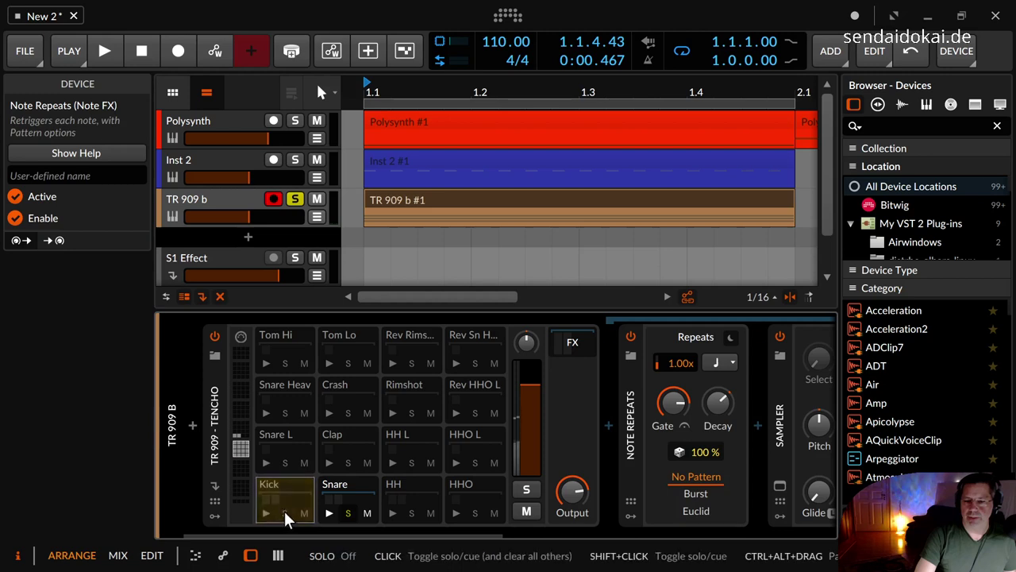
key(space)
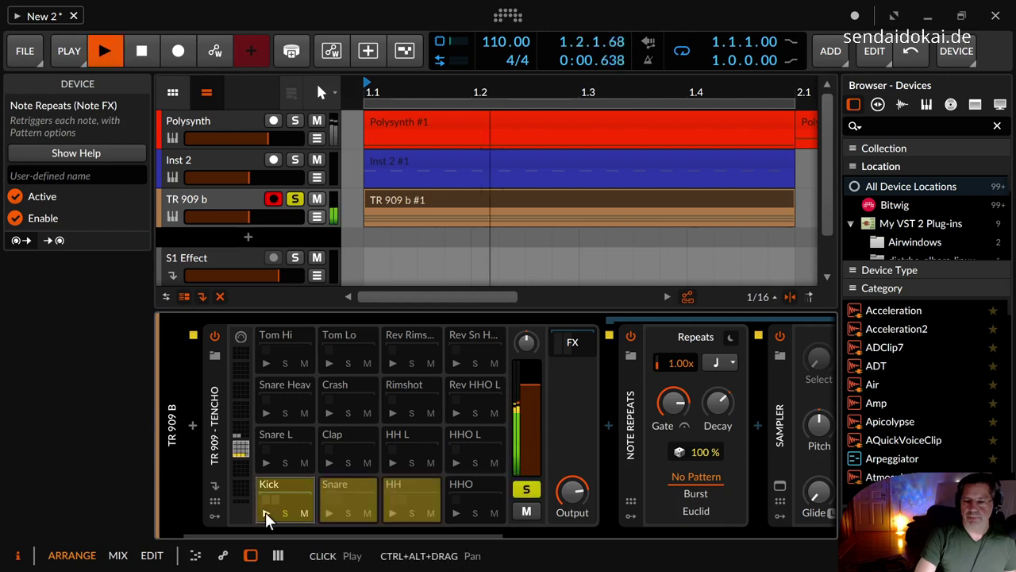
key(space)
Switch the Snare pad's Note Repeats to the Euclid pattern and solo the Snare
click(346, 492)
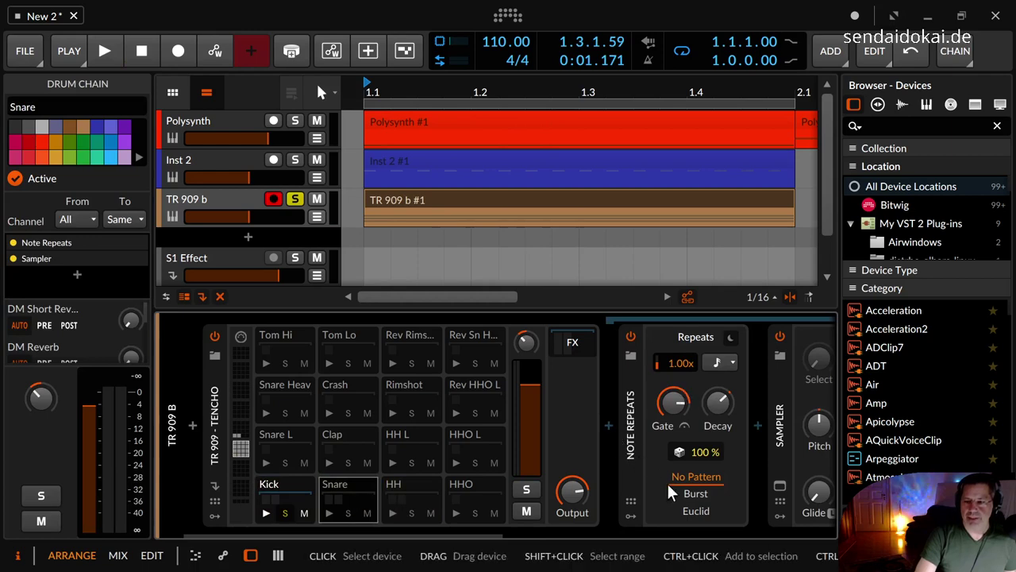
click(704, 505)
click(346, 513)
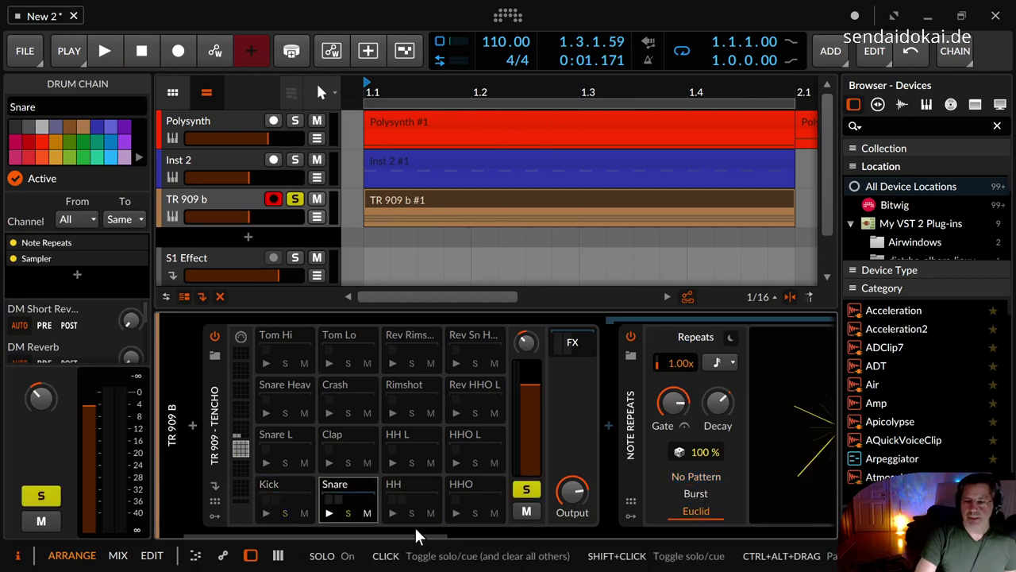
Set the Snare's Euclid pattern length to 4 and its repeat timebase to Quarter note
drag(424, 534, 556, 537)
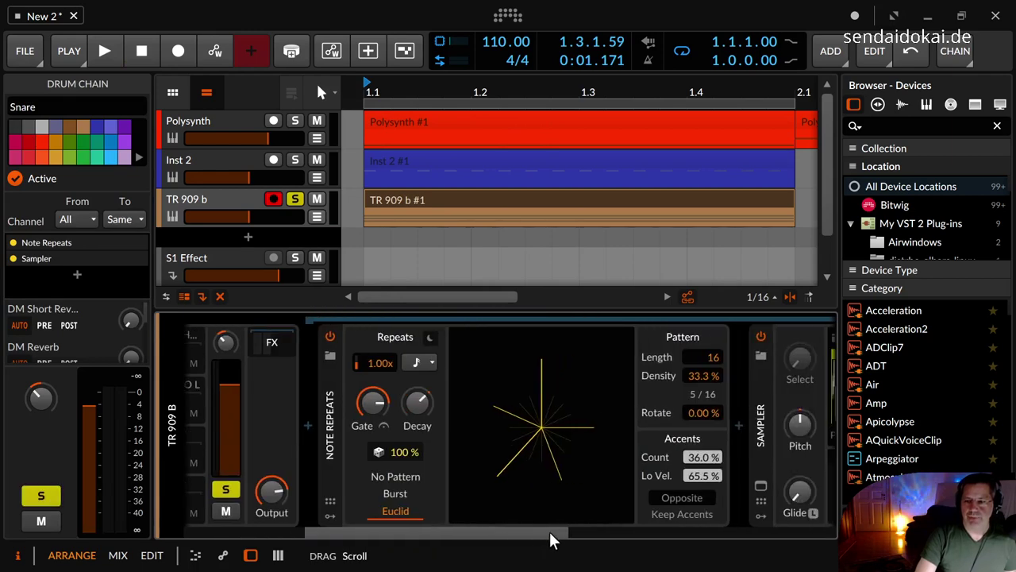
double_click(703, 356)
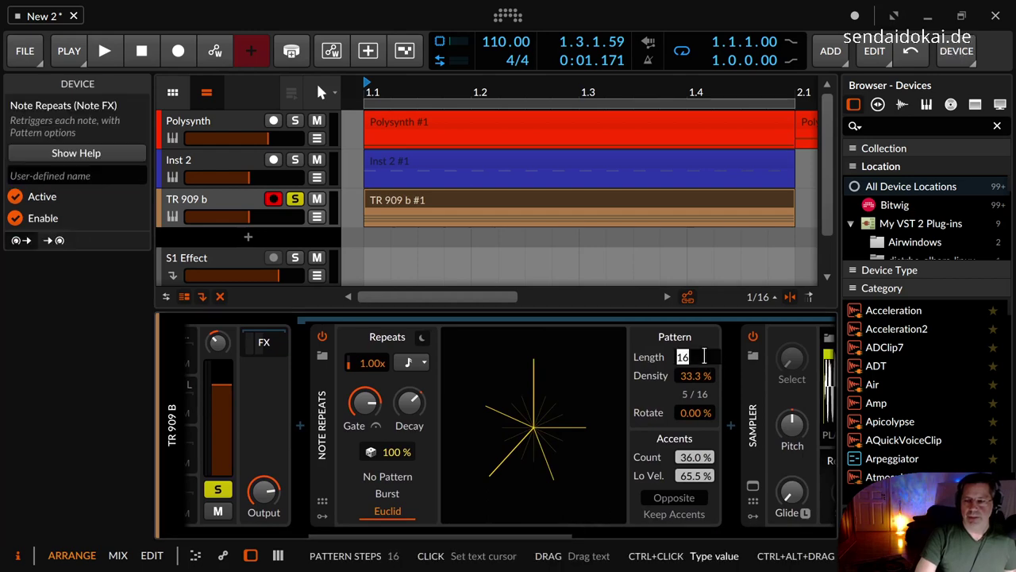
text(4)
key(Return)
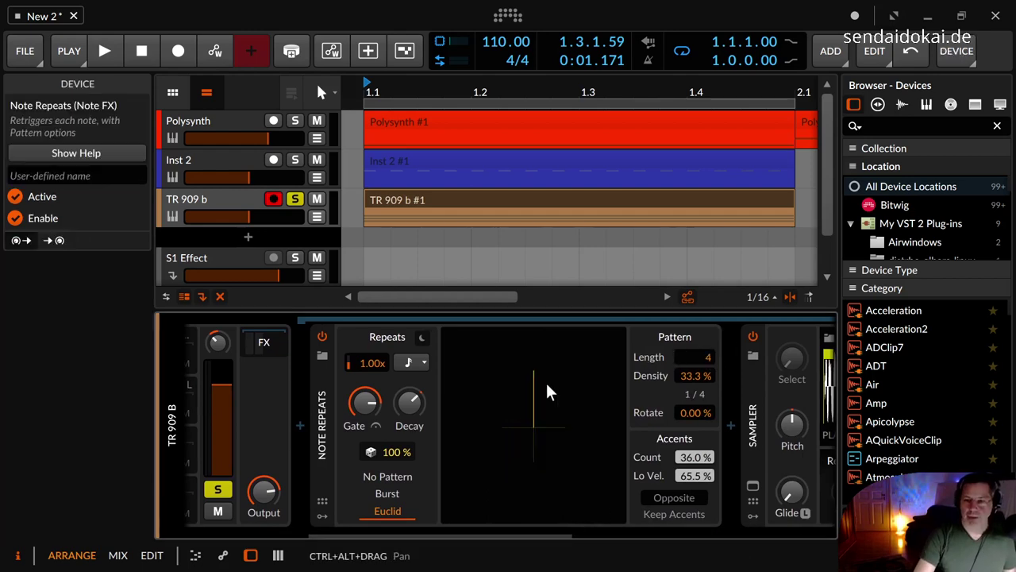
click(413, 362)
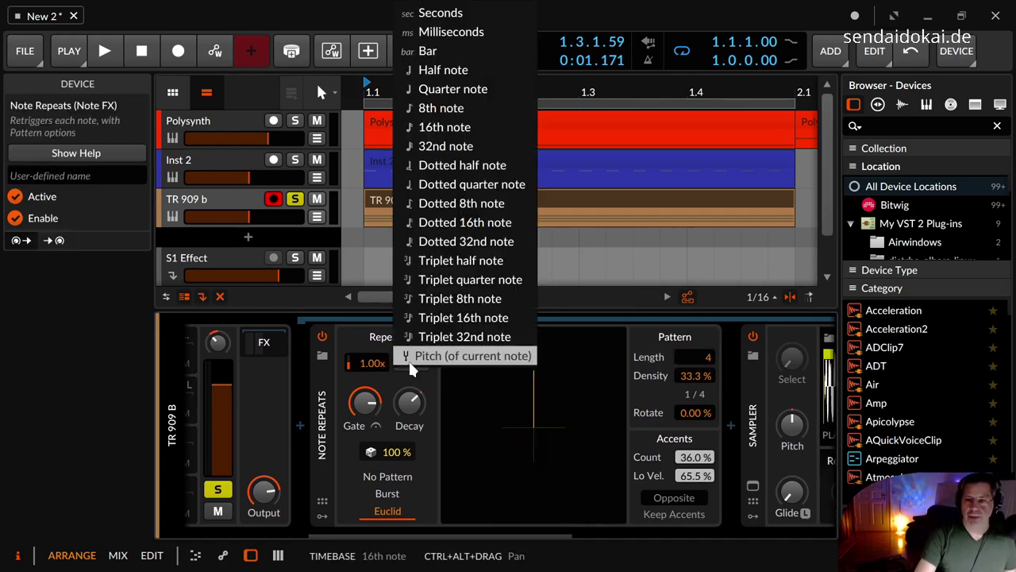
click(445, 89)
Set the Snare pattern's density to 47.0 % and its rotation to 28.0 %, and start playback
drag(704, 376, 704, 373)
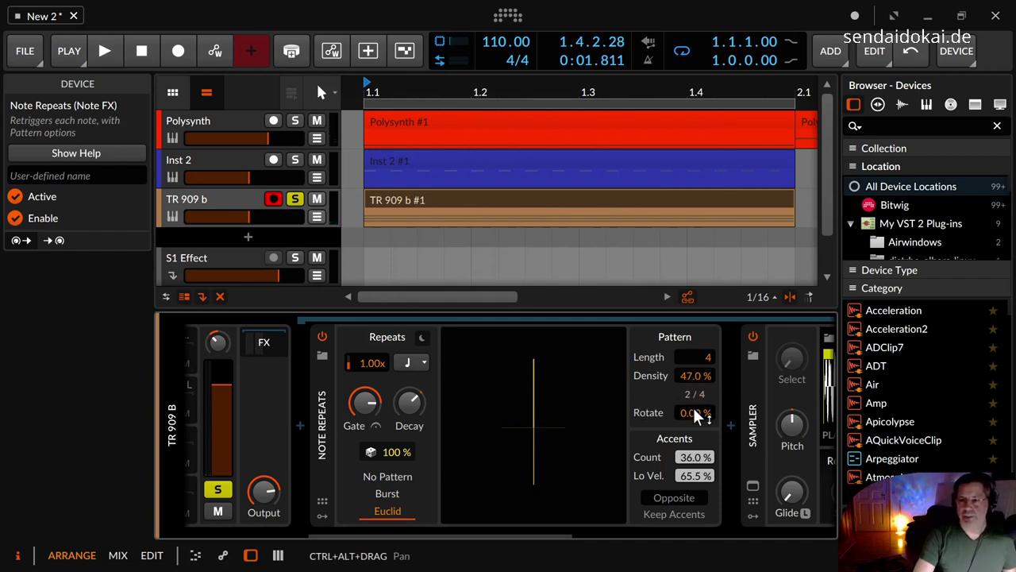
mouse_move(696, 413)
mouse_down()
mouse_move(692, 401)
mouse_move(692, 425)
mouse_up()
key(space)
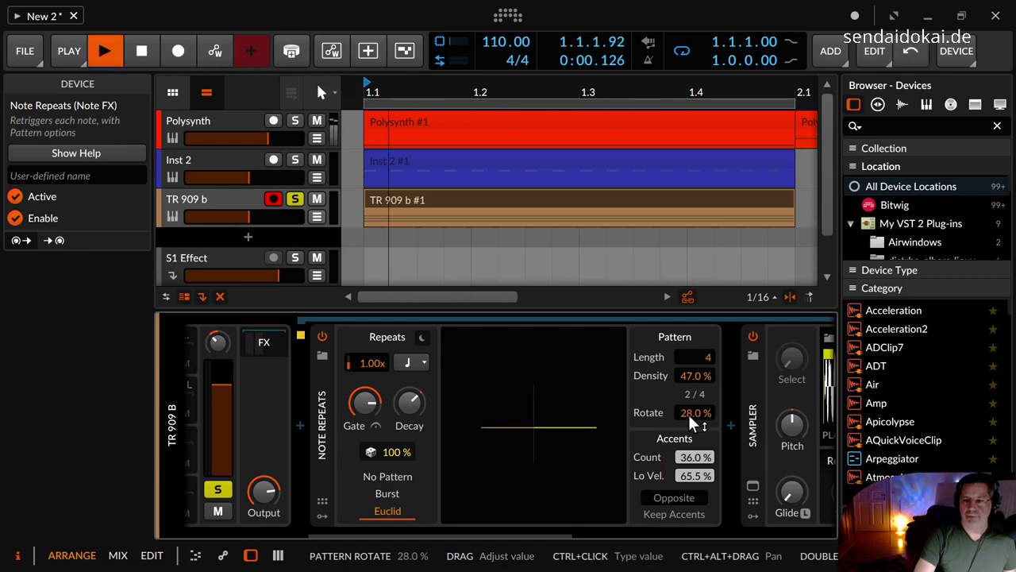
Set the Snare's accent count to 100 % and audition the Snare together with the Kick
drag(560, 535, 625, 520)
double_click(545, 457)
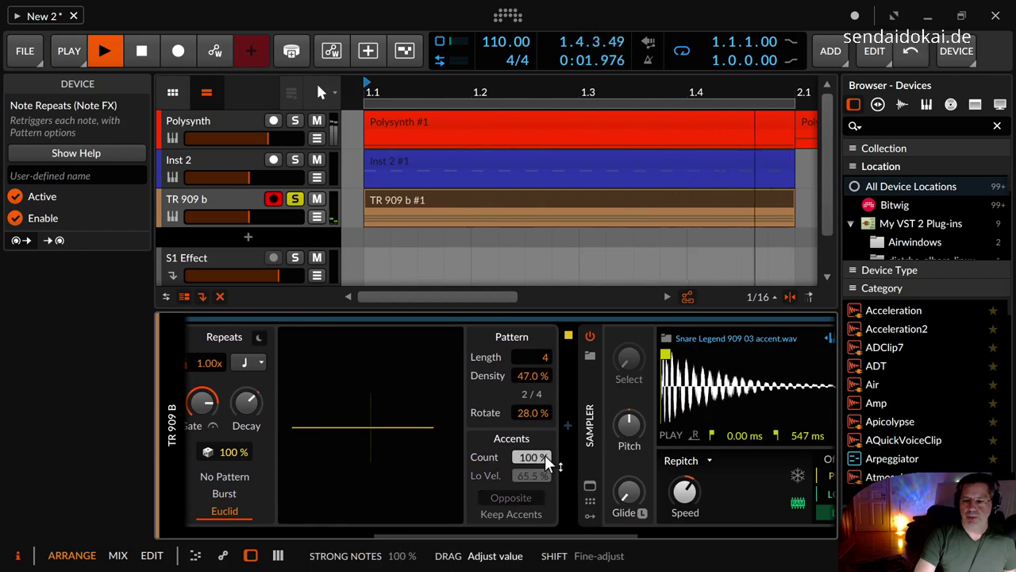
drag(538, 530, 380, 519)
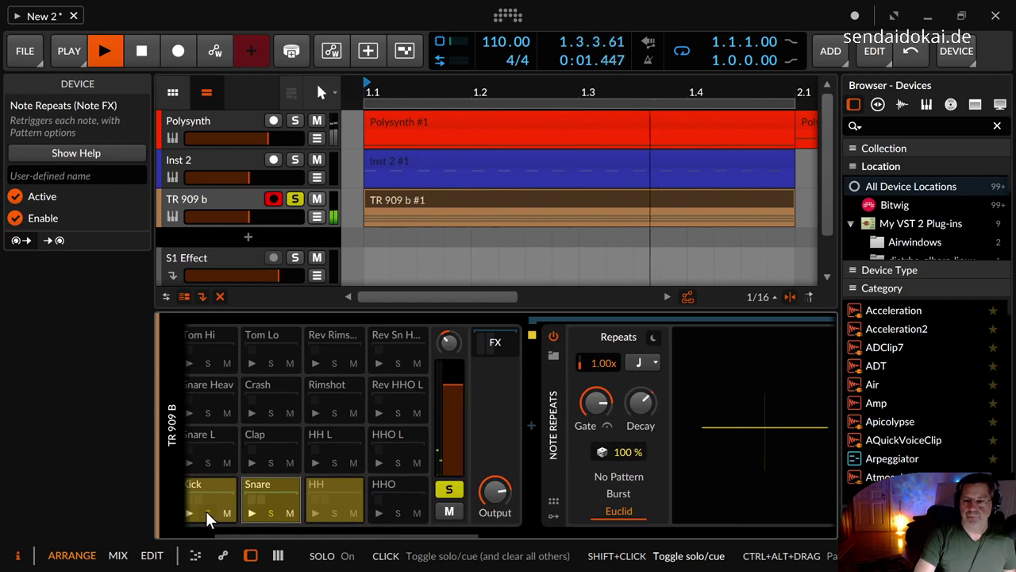
key(space)
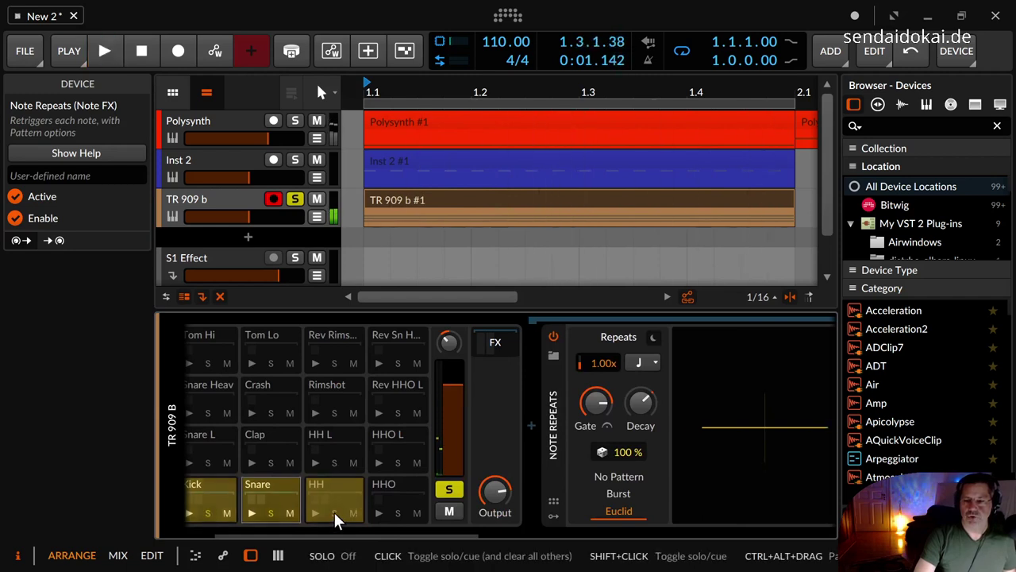
Solo the HH pad, open its Note Repeats, and audition it with No Pattern
click(335, 513)
drag(410, 532, 534, 524)
click(324, 485)
key(space)
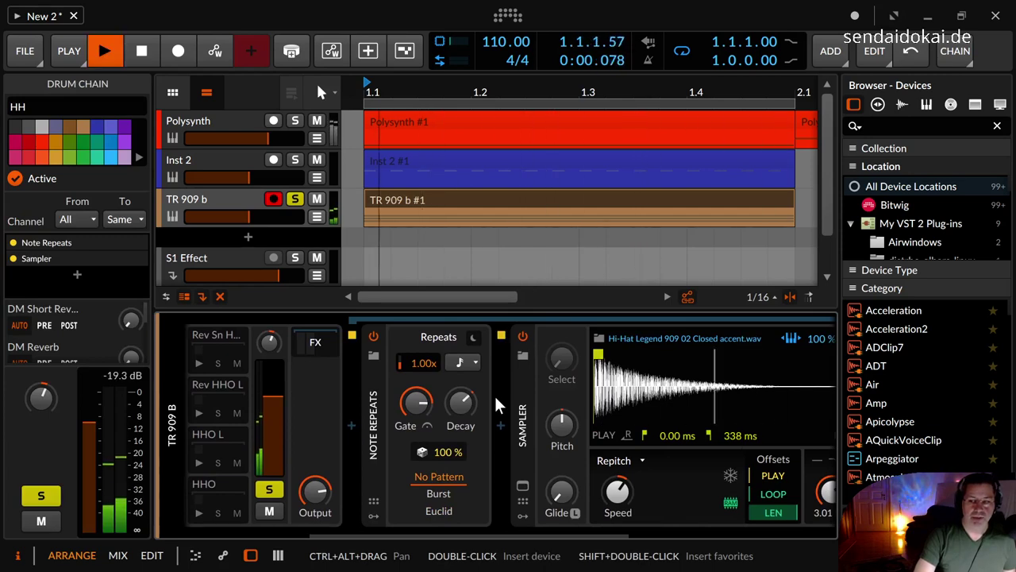
Give the HH a Euclid pattern with 100 % density, a 54.9 % accent count and a 58.1 % low velocity
click(439, 511)
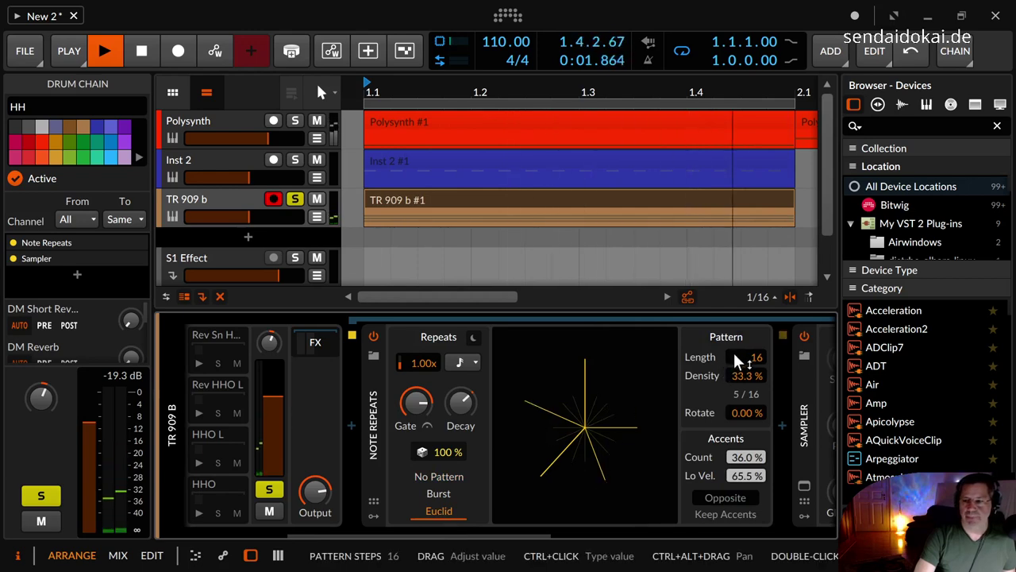
drag(746, 376, 736, 237)
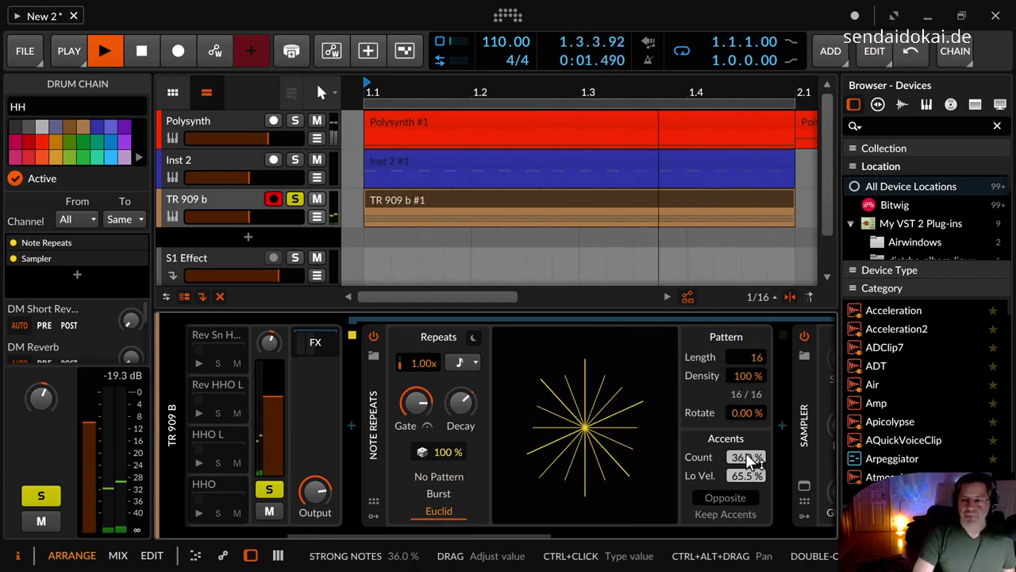
mouse_move(746, 457)
mouse_down()
mouse_move(746, 412)
mouse_move(746, 450)
mouse_up()
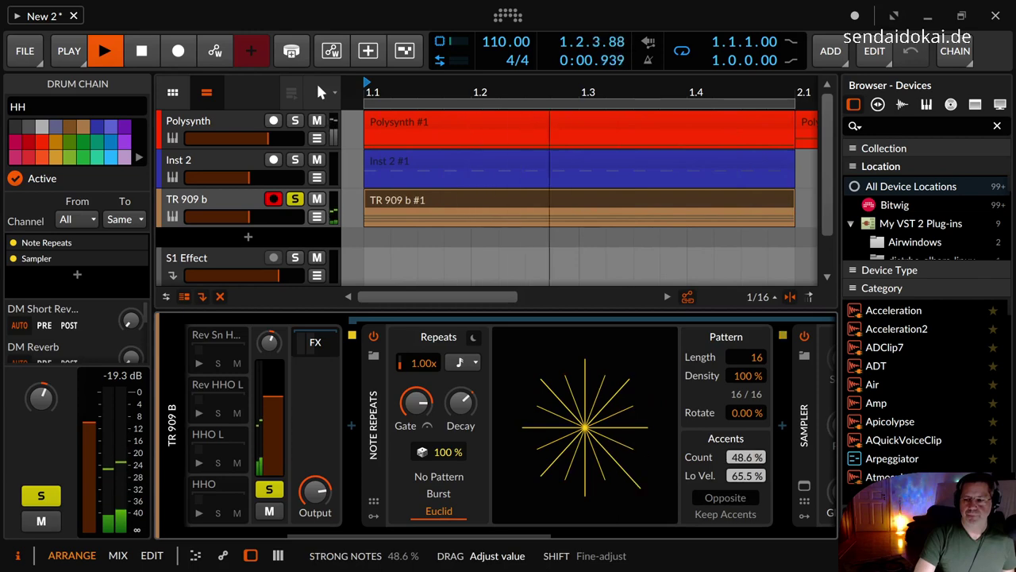
drag(743, 474, 746, 448)
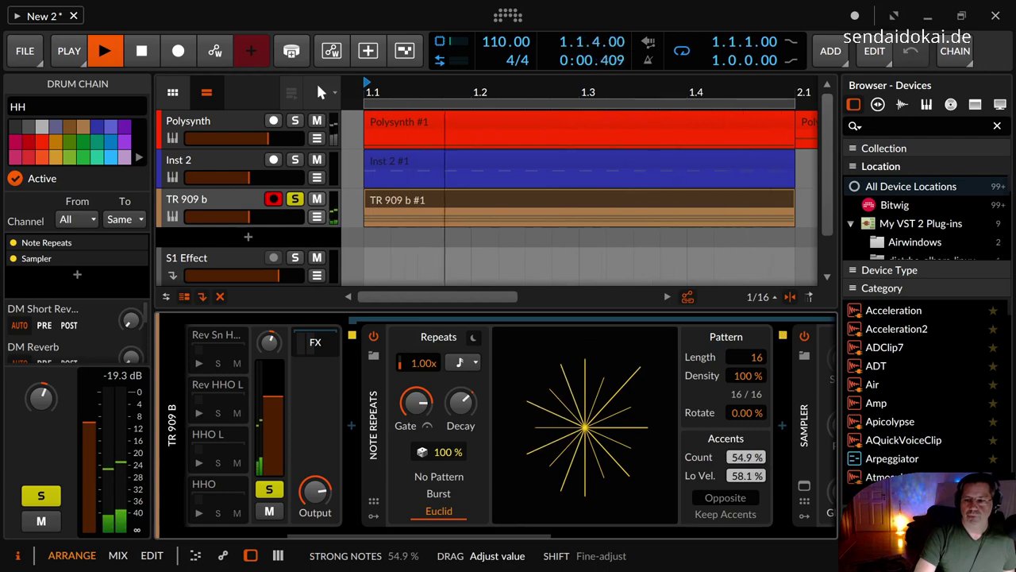
Enable Opposite and Keep Accents for the HH pattern, with the repeat chance set to 74.6 %
click(749, 493)
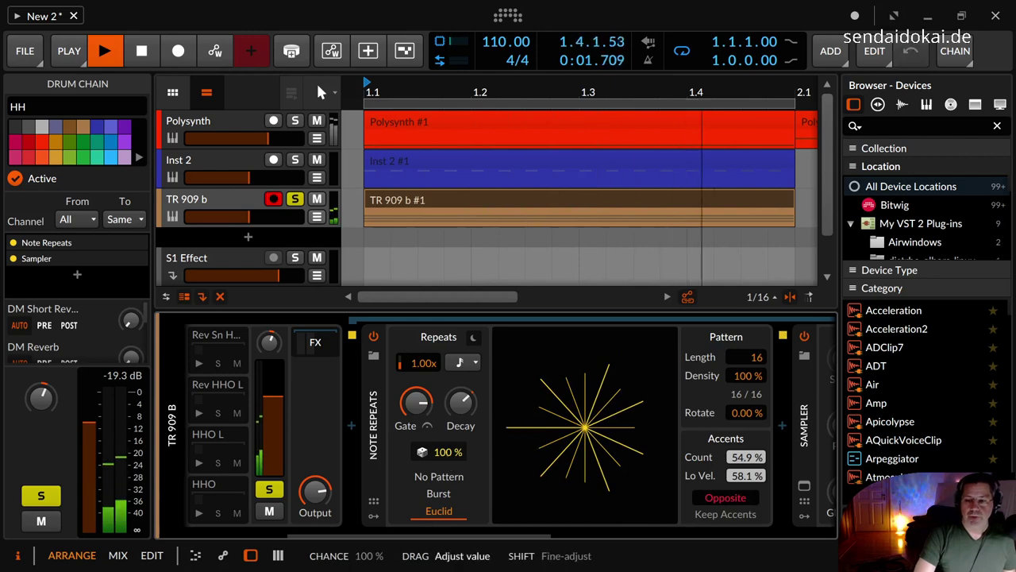
drag(441, 451, 441, 467)
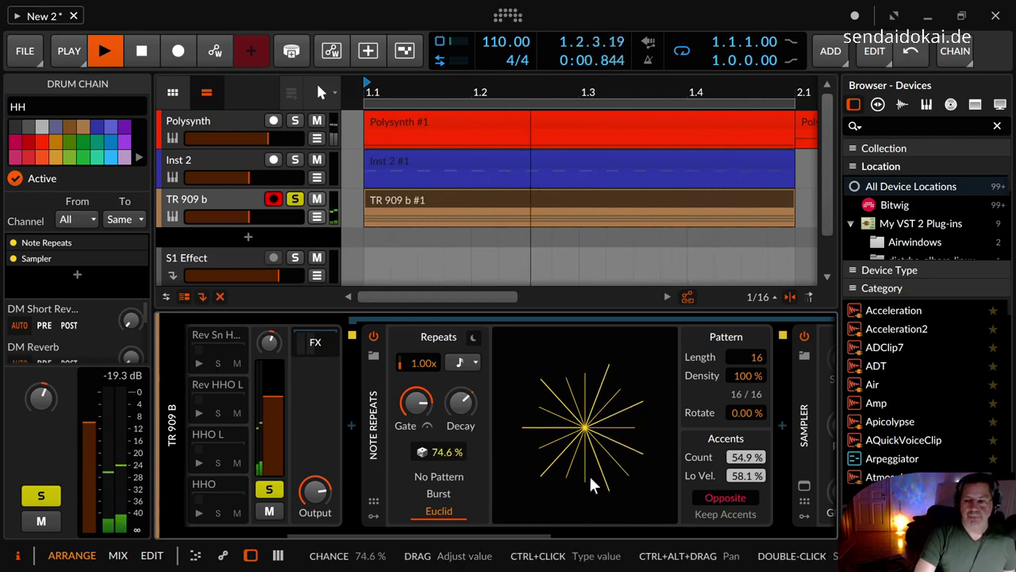
click(730, 514)
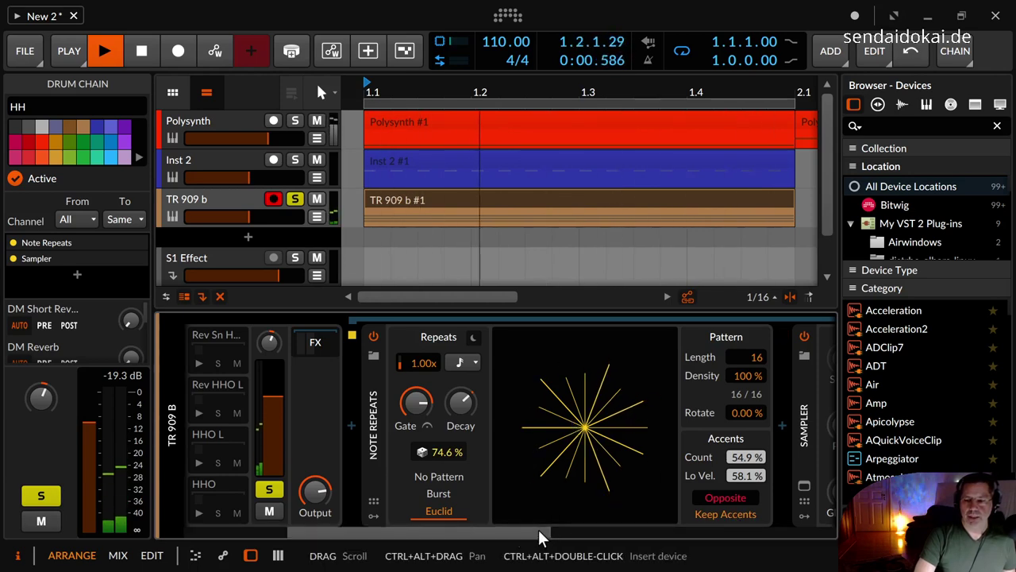
Unsolo the HH pad to hear the Kick, Snare and HH together
drag(539, 529, 362, 503)
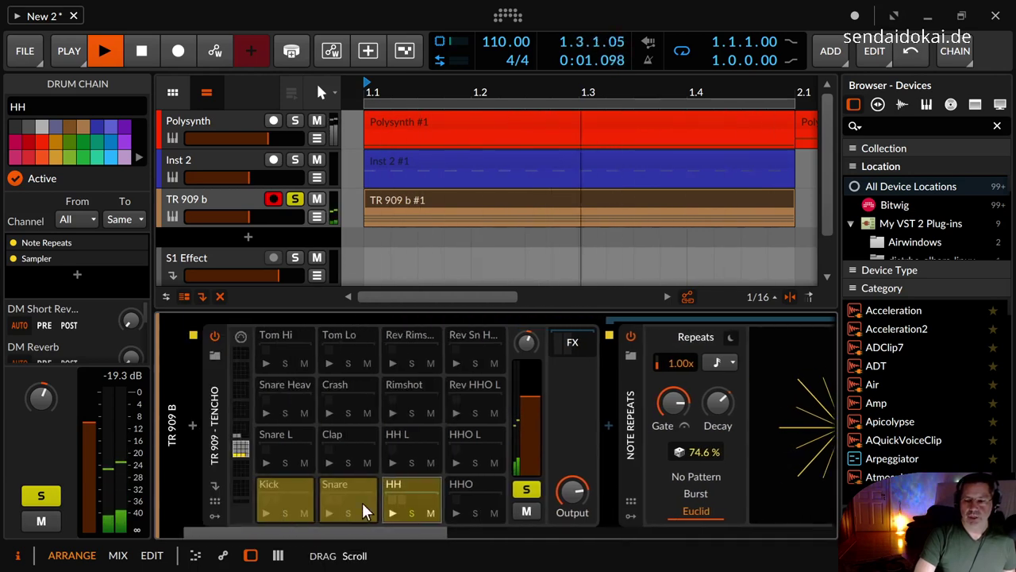
click(411, 512)
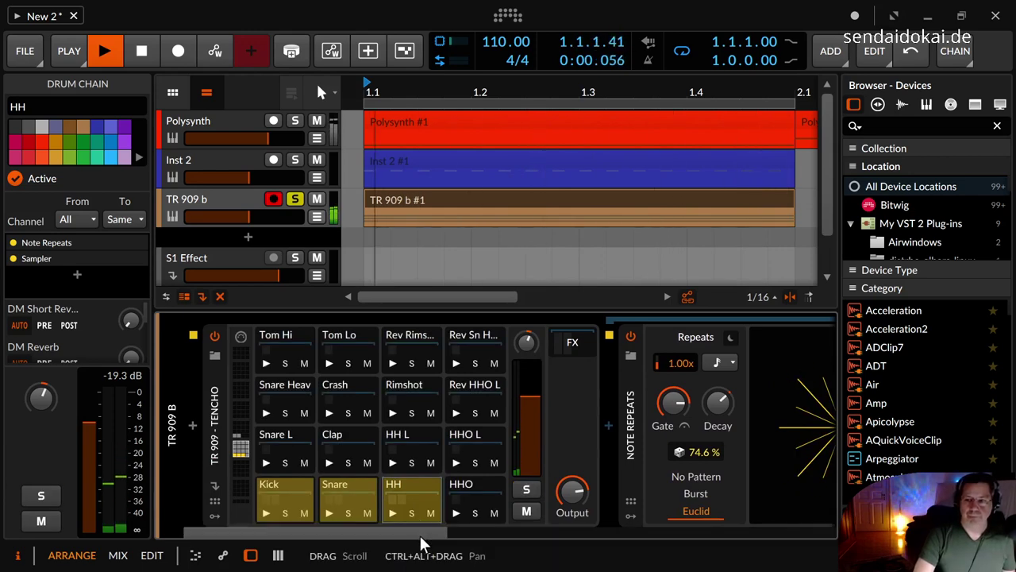
Set the HH's Euclid density to 84.3 %, turn off Opposite, and stop playback
drag(420, 535, 589, 529)
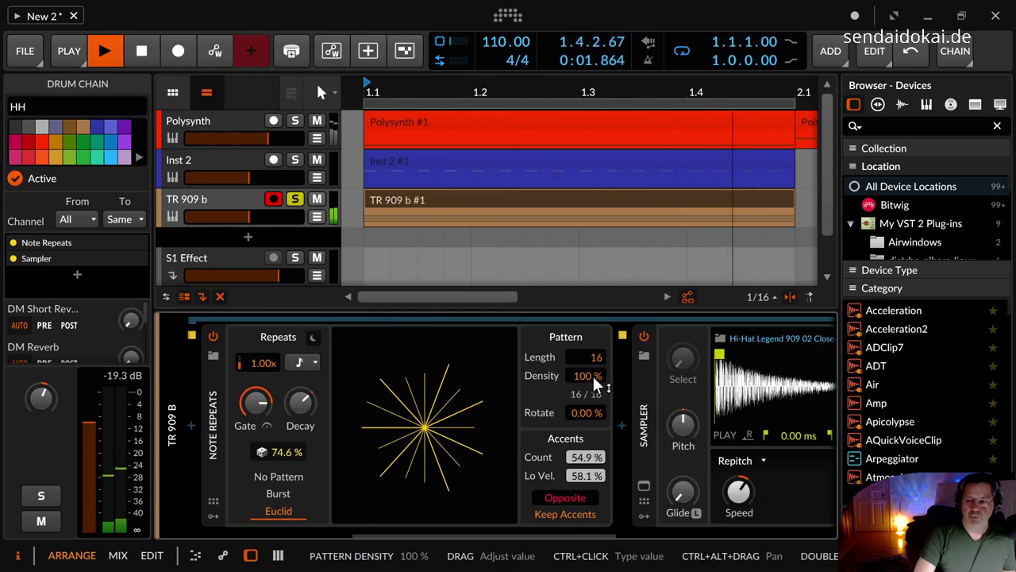
drag(592, 374, 593, 389)
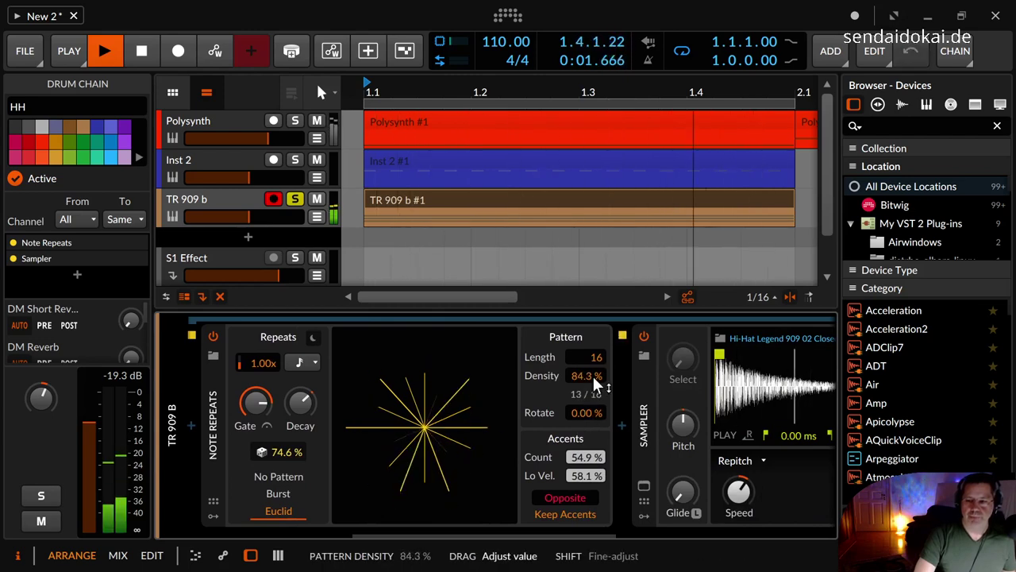
click(577, 493)
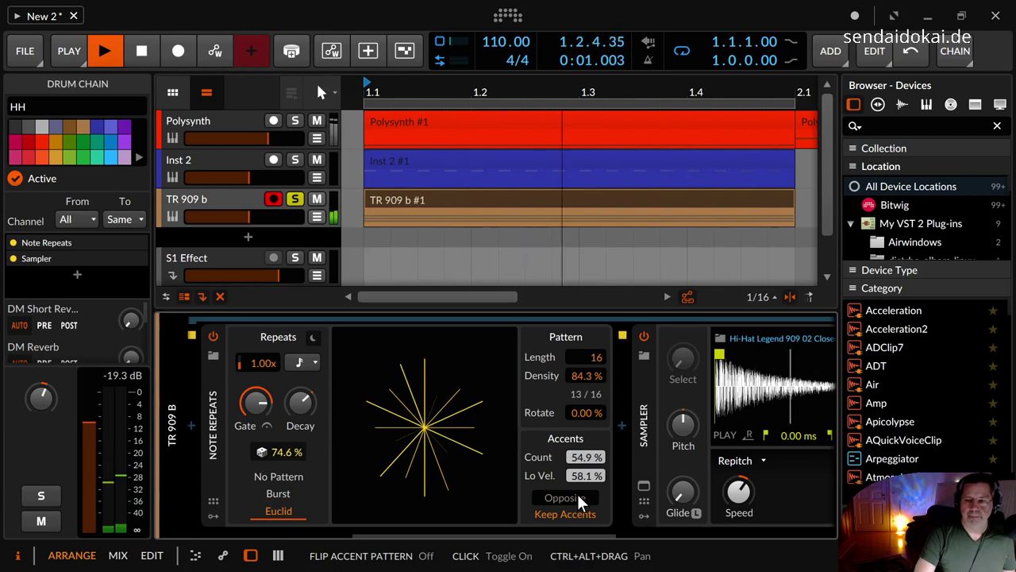
key(space)
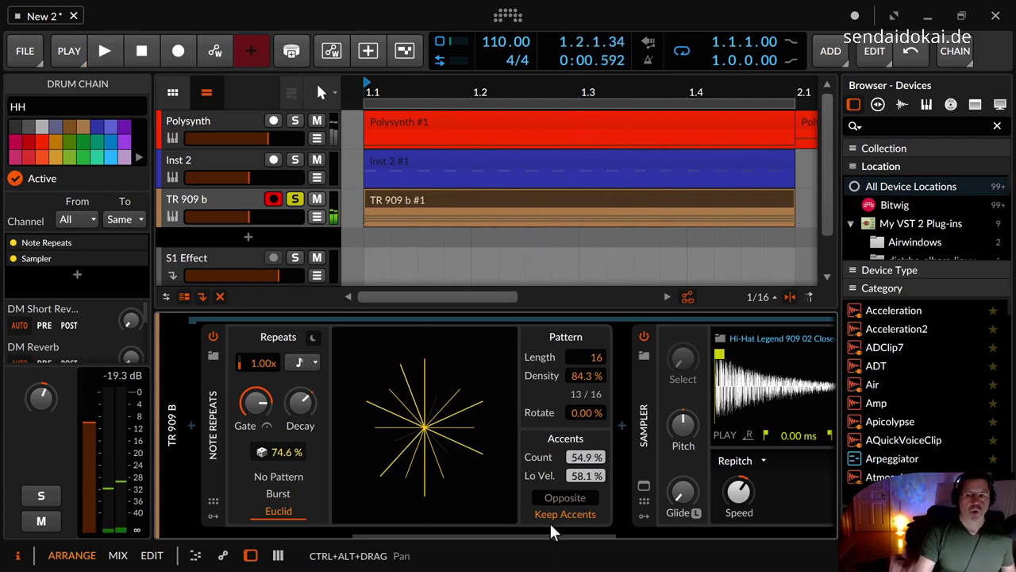